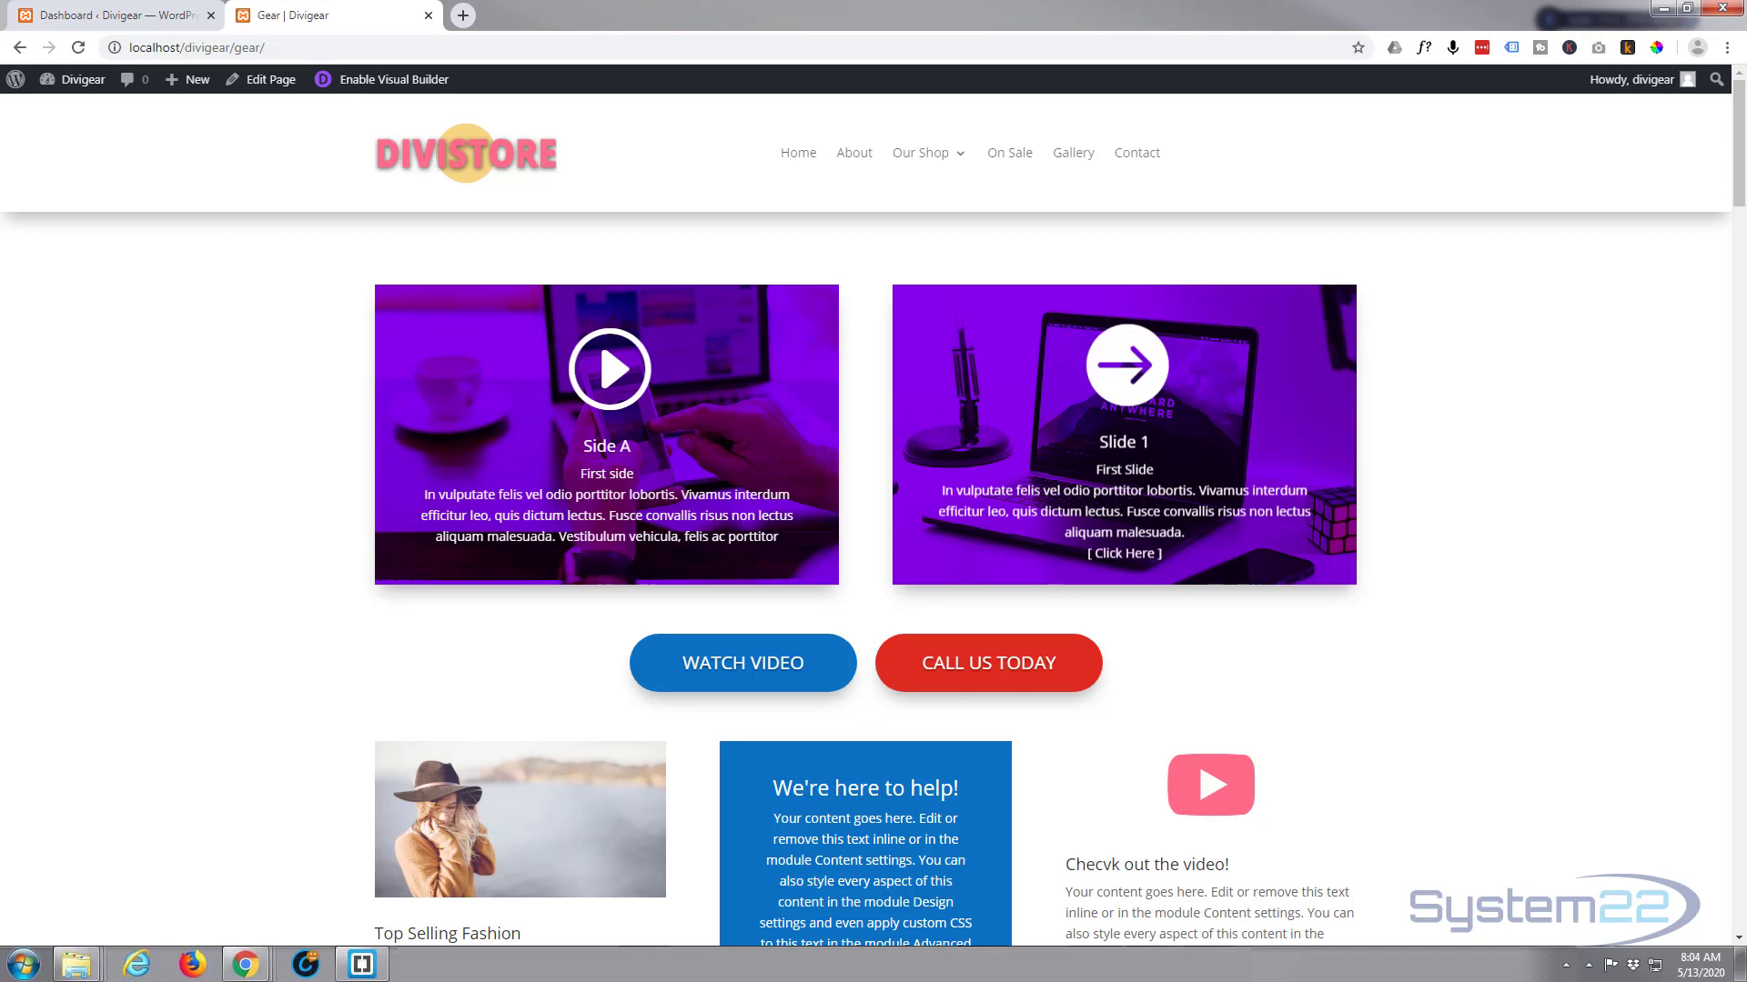
Step: Preview the existing video popup on the live page by opening it, playing the video, and closing it
scroll(251, 422, down, 4)
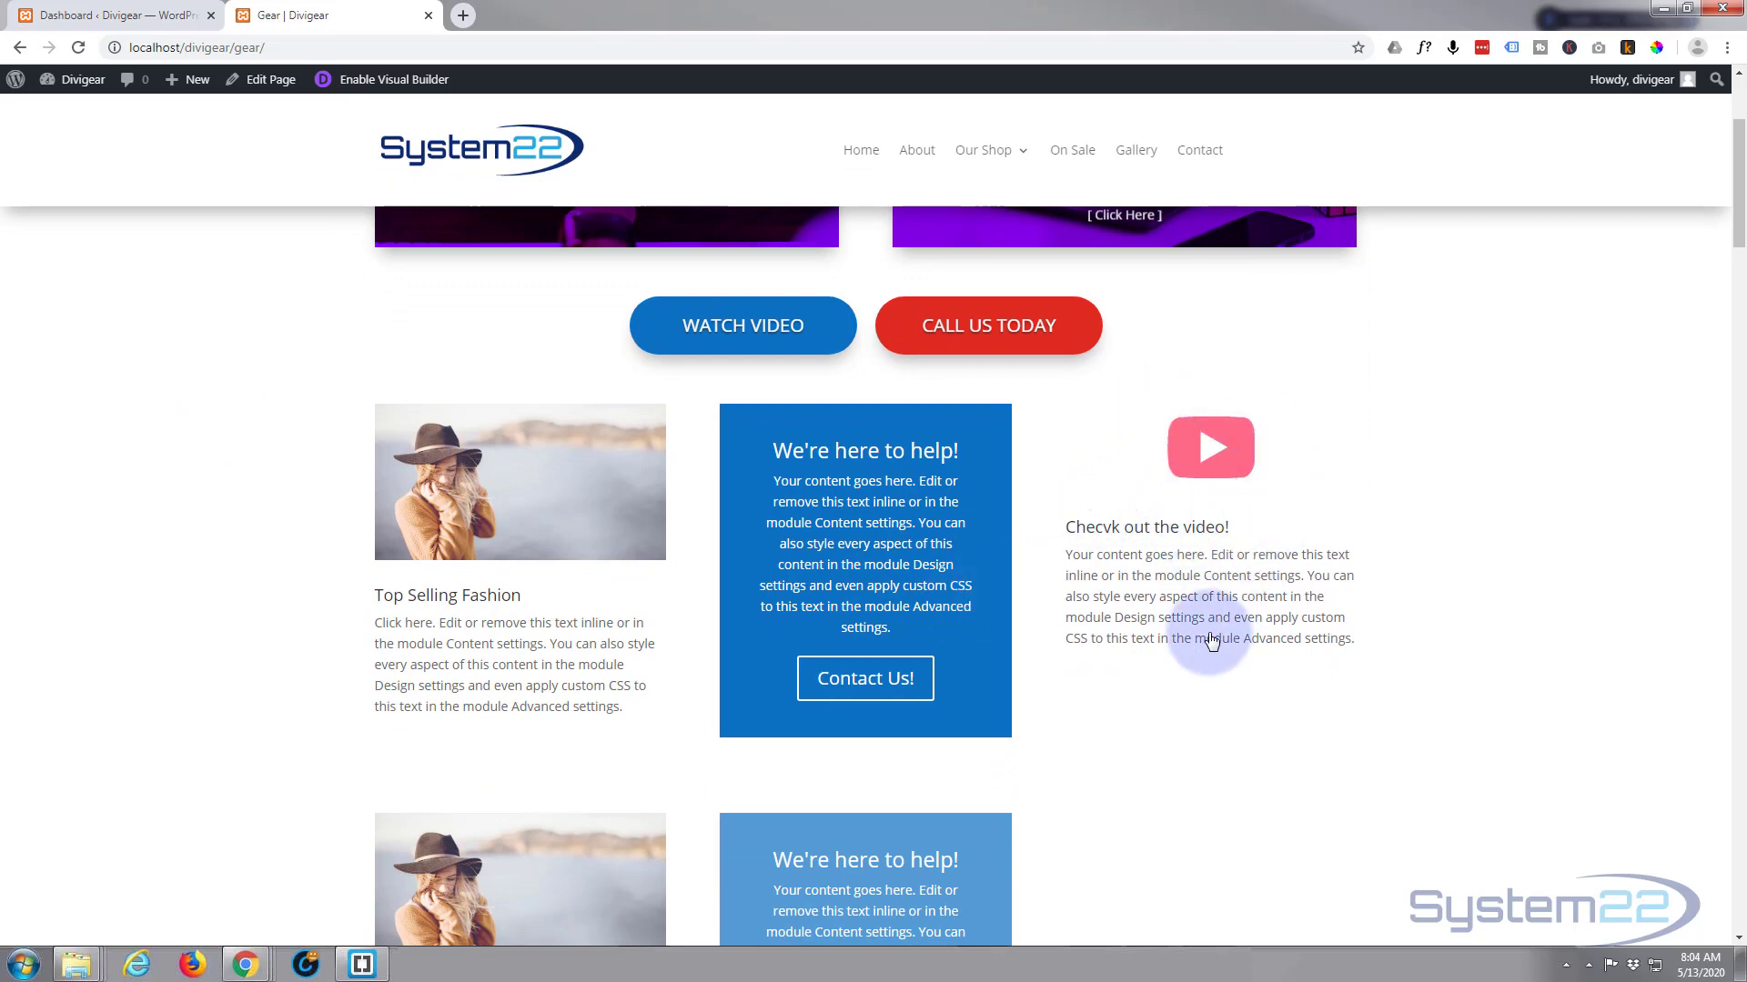
click(1214, 477)
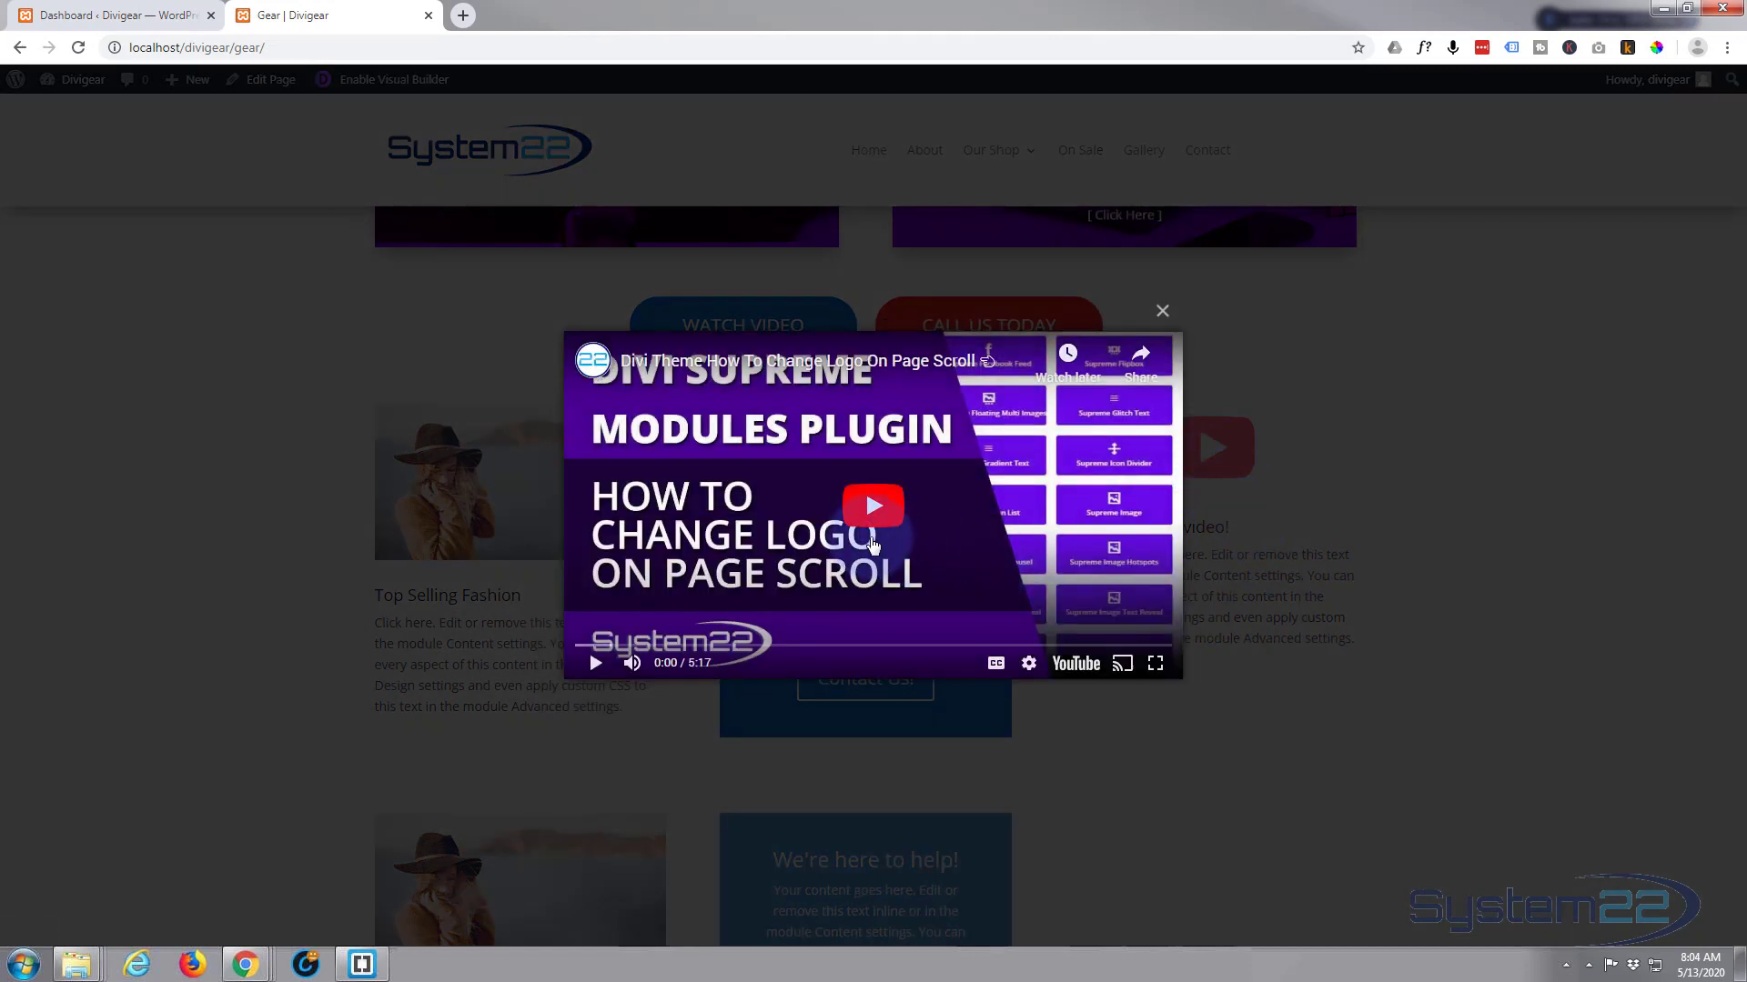
click(872, 542)
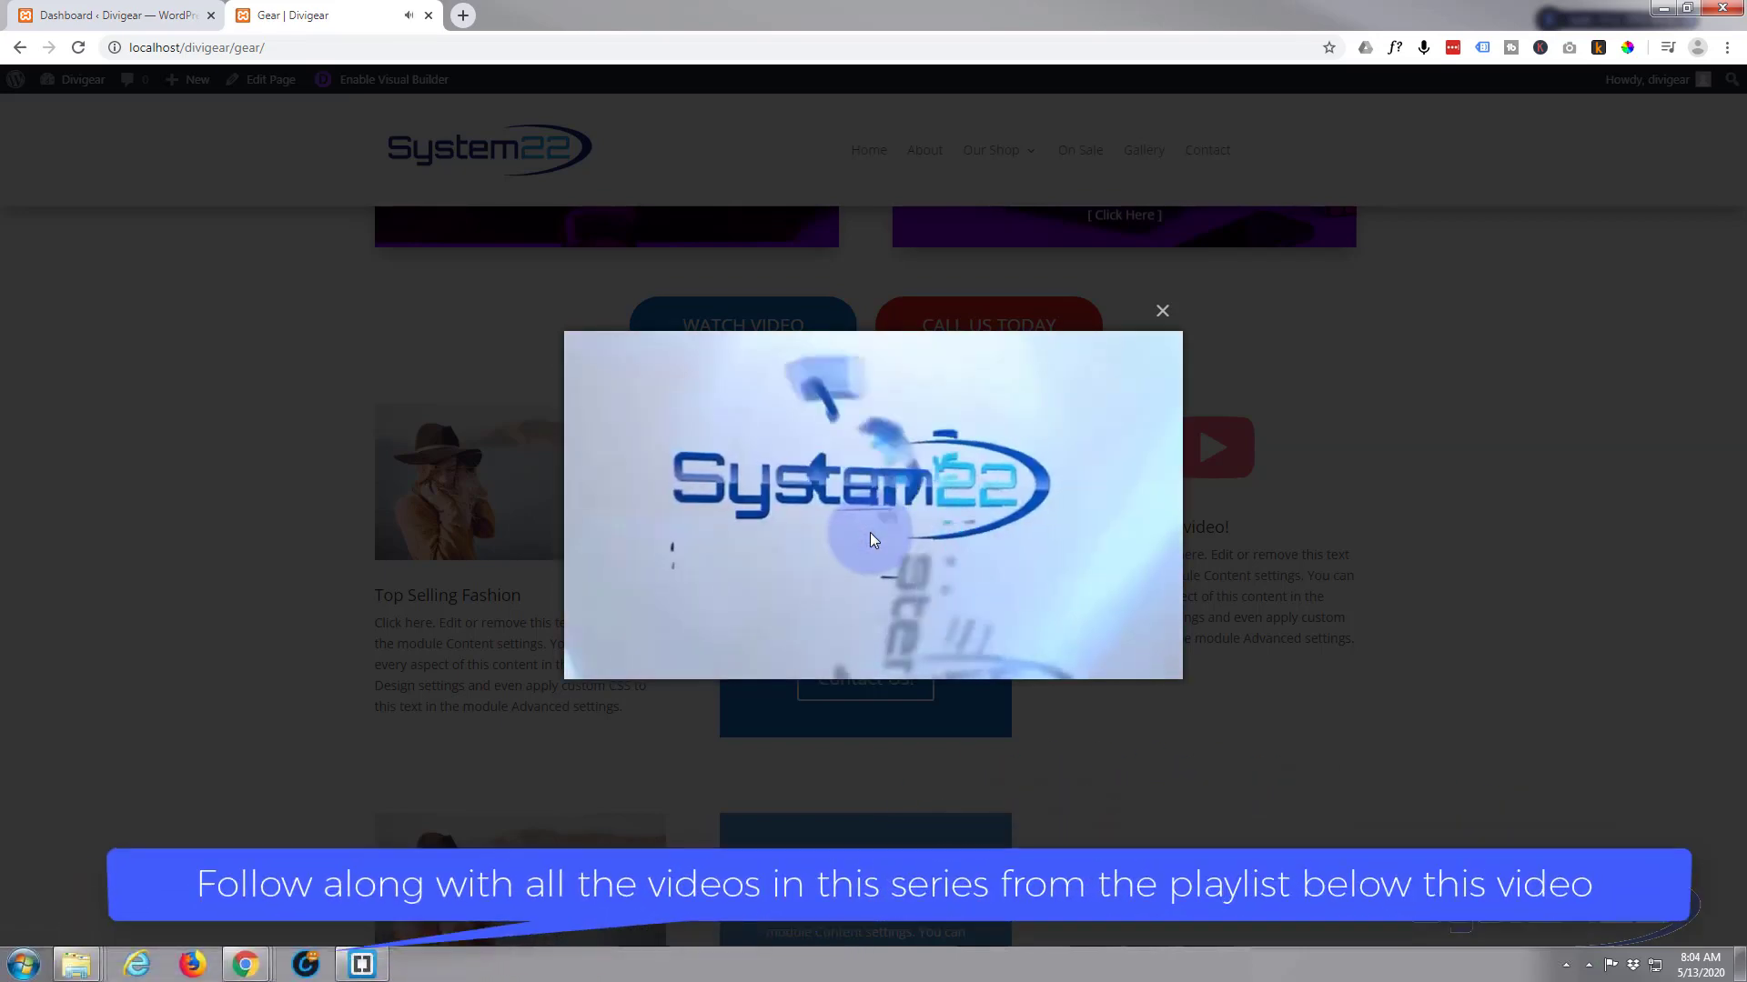
click(1163, 312)
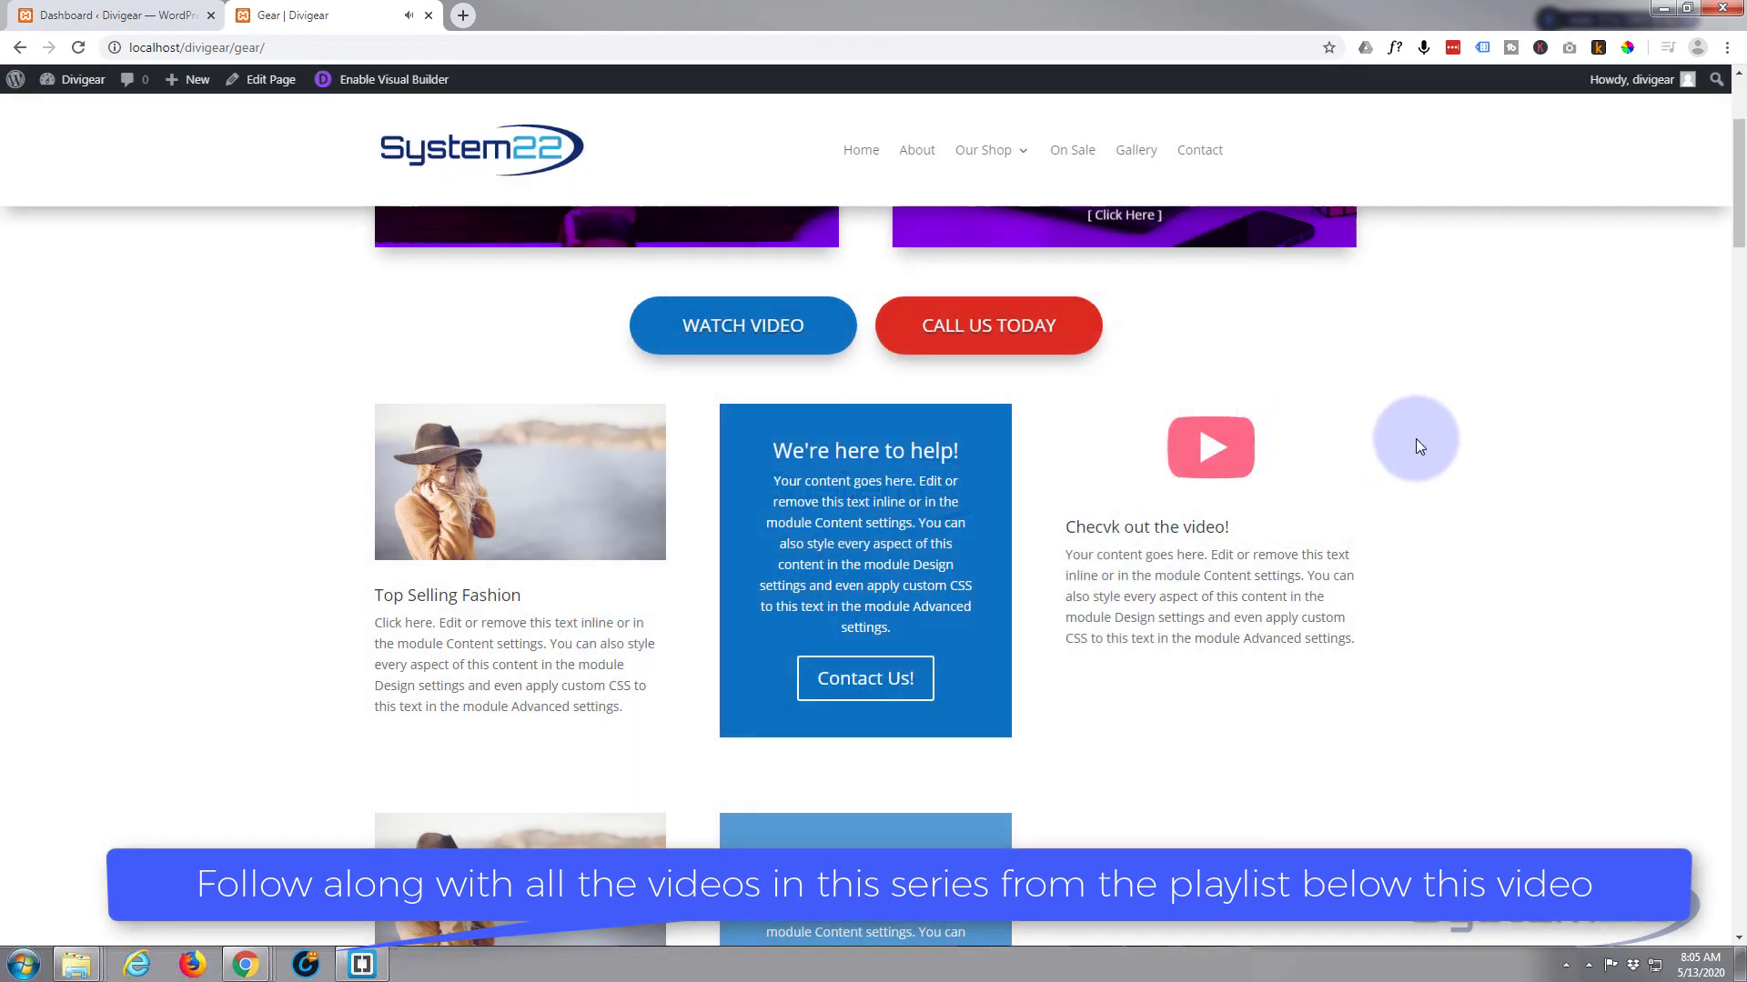
Step: Enable Divi Popup in Divi Supreme Pro settings, save, and return to the Gear page
click(69, 12)
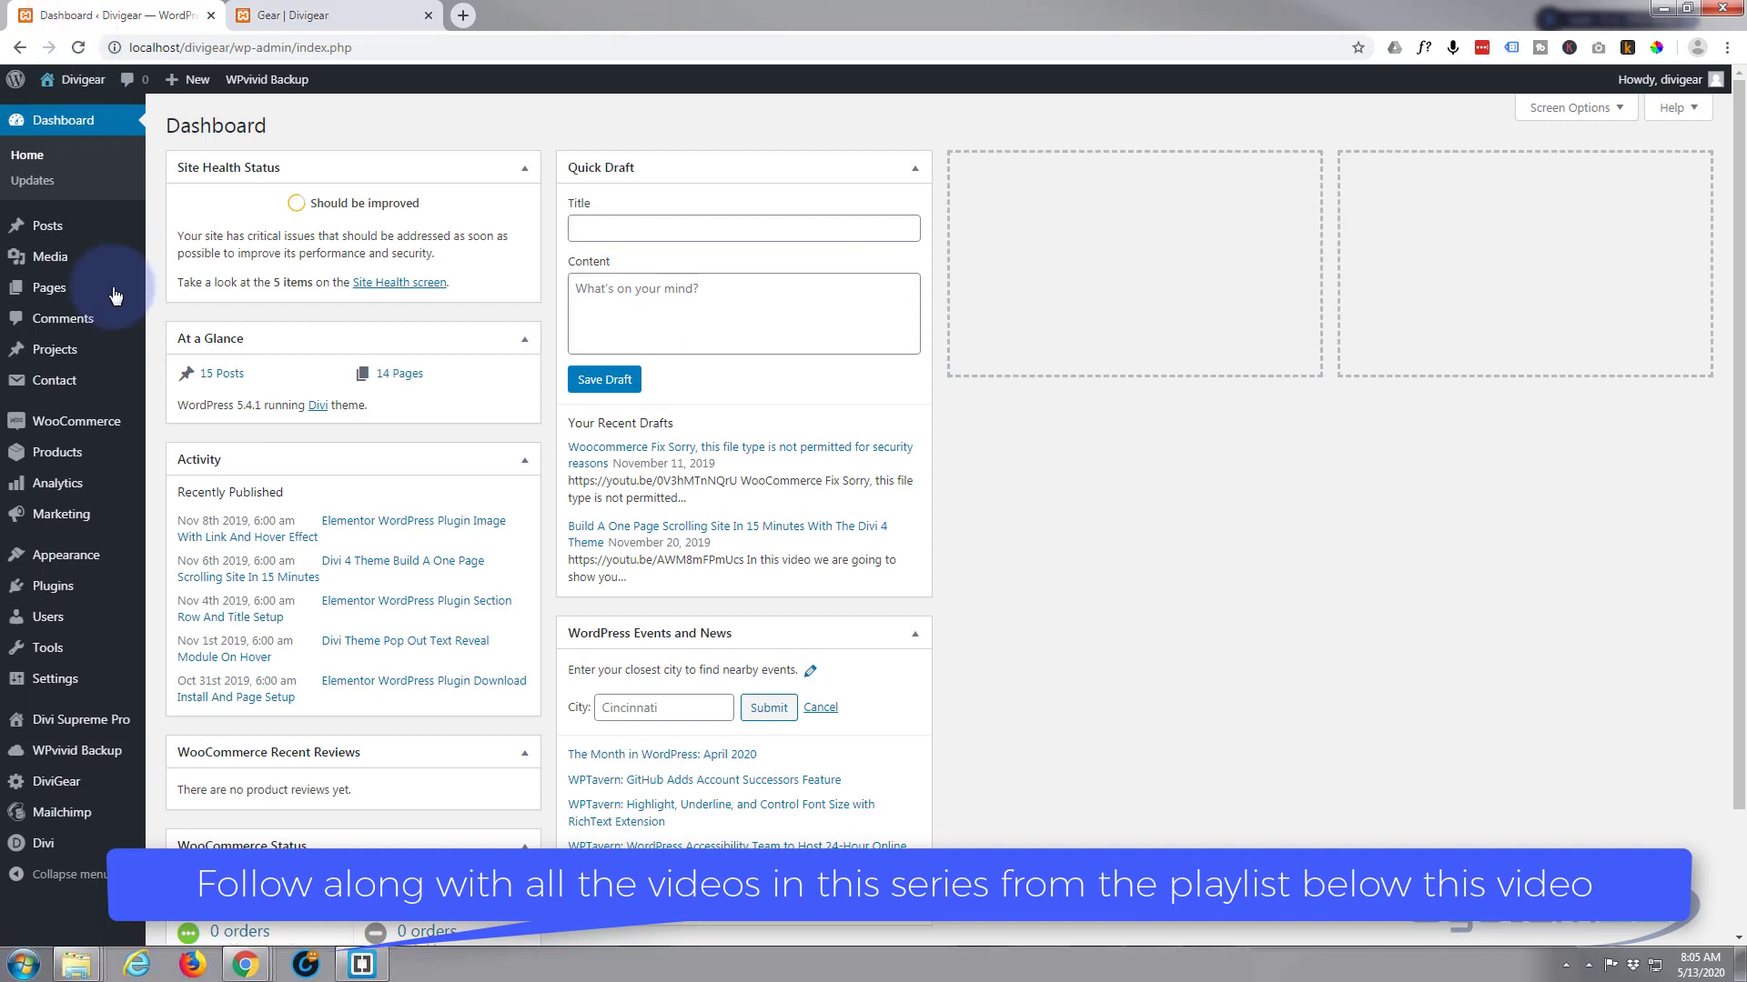
mouse_move(22, 732)
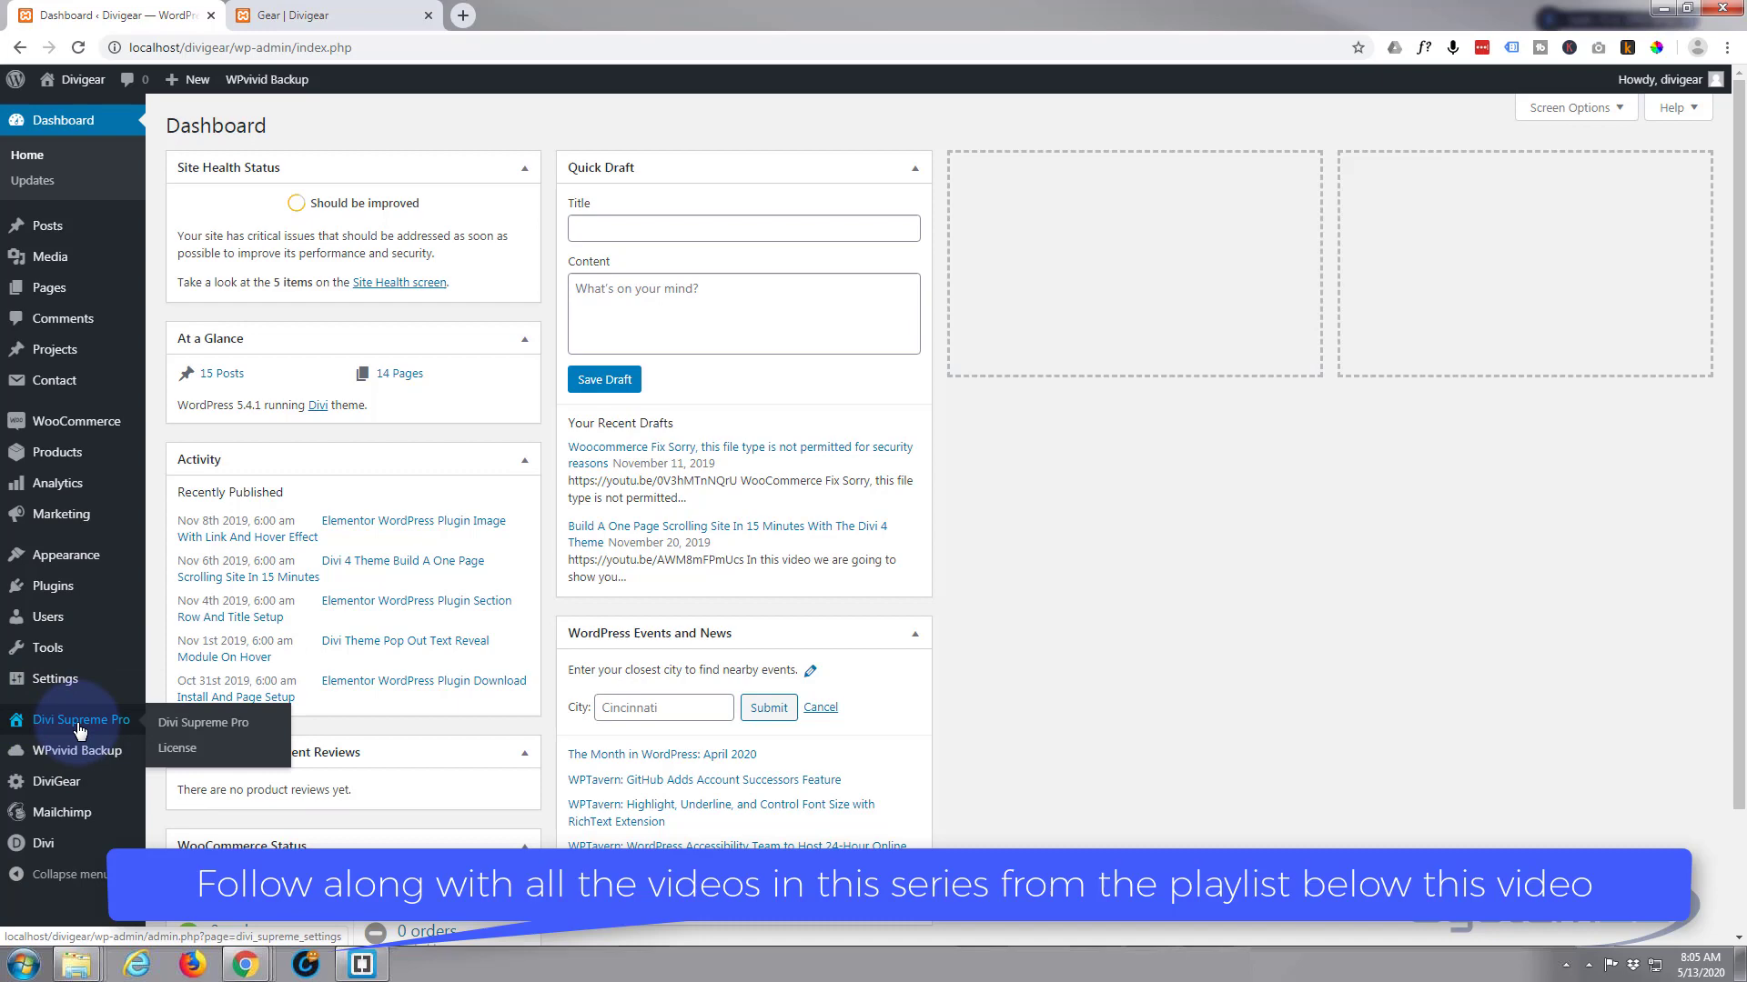
click(79, 723)
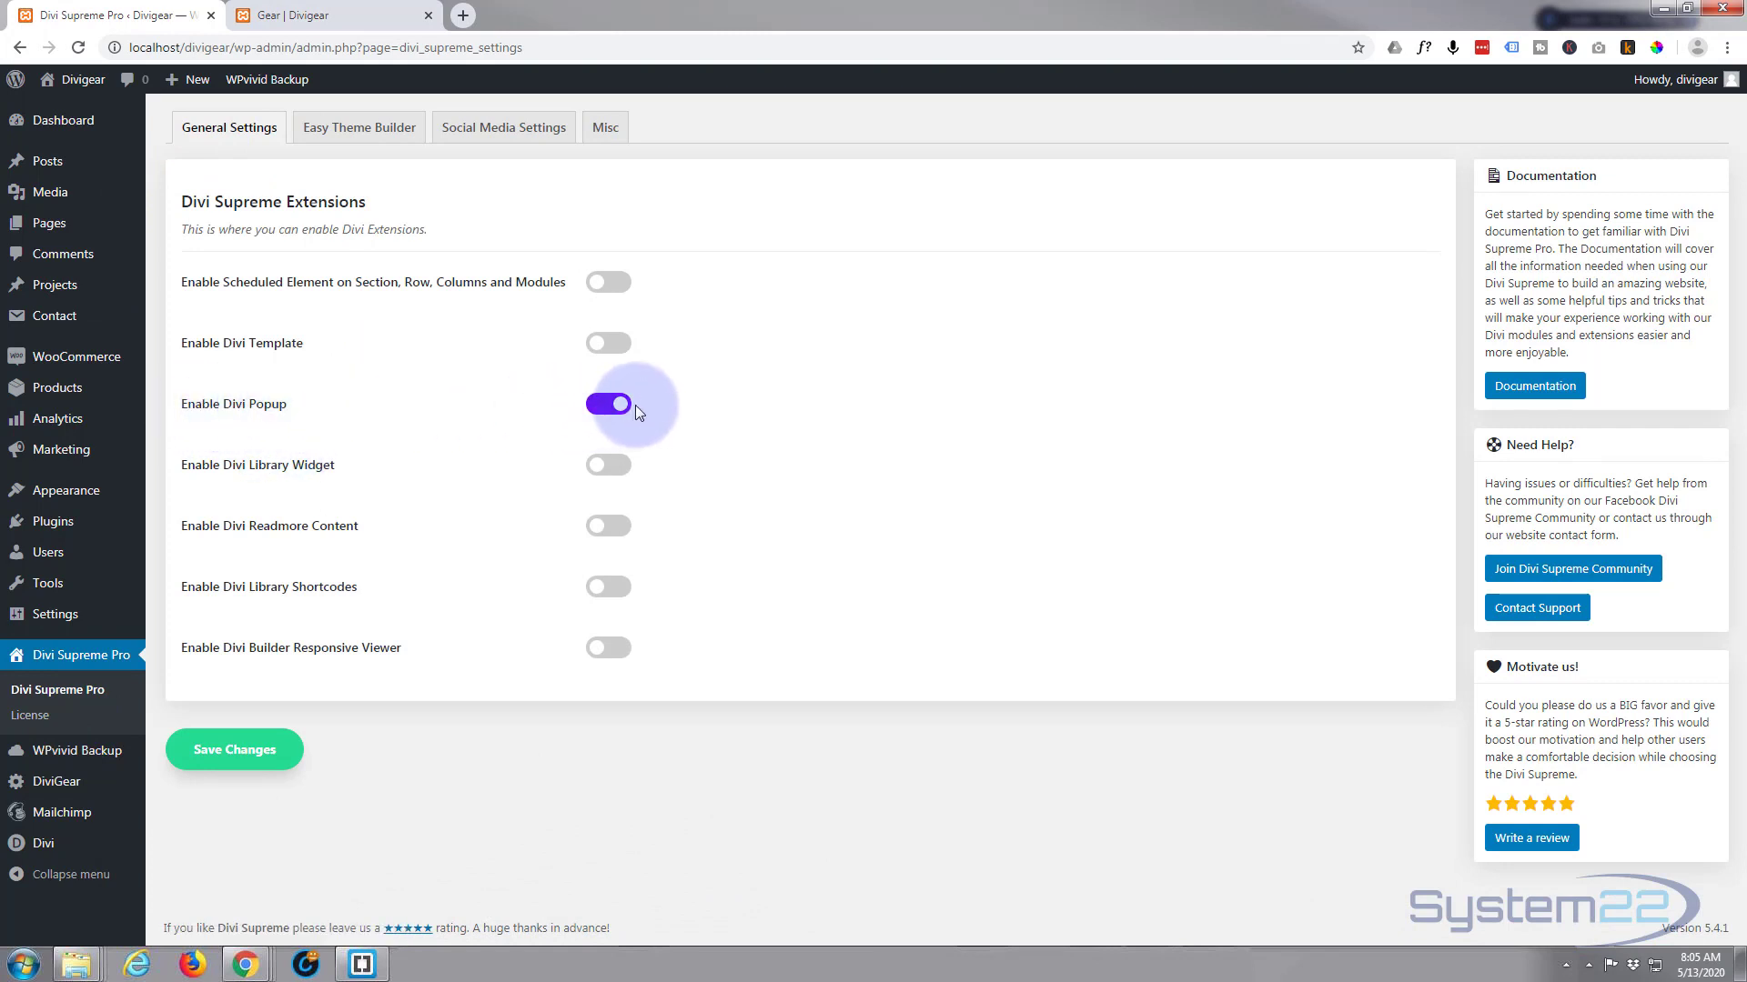
click(229, 751)
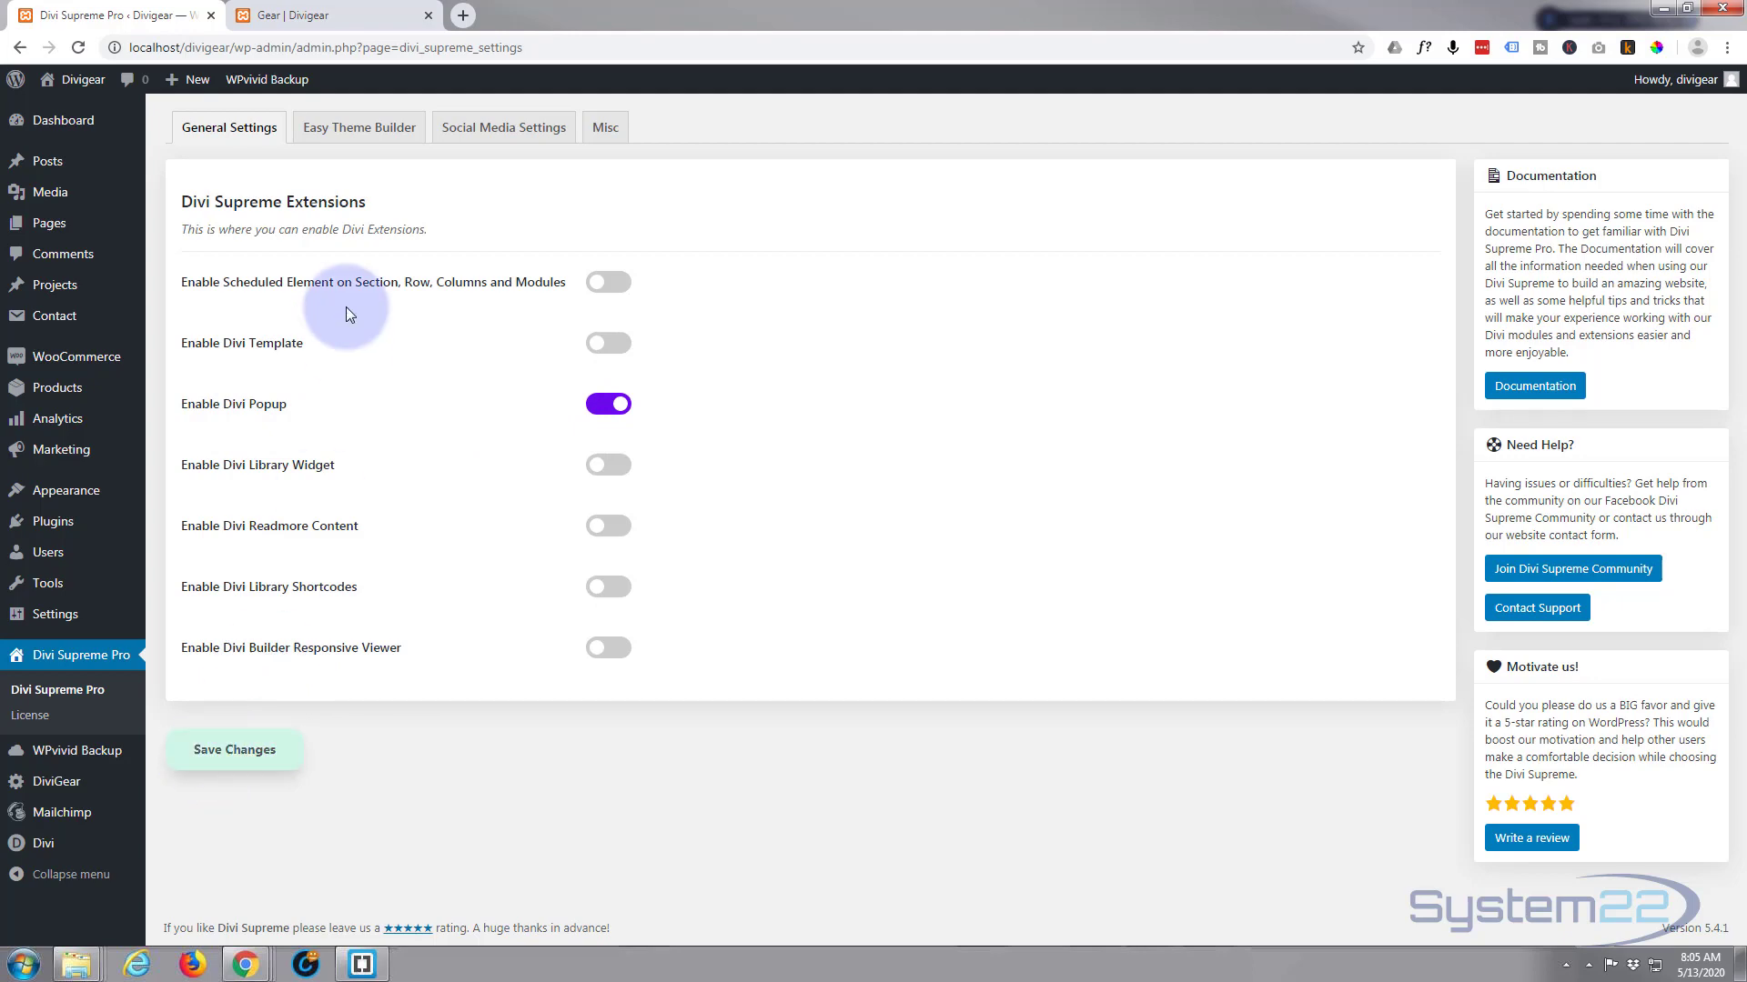
click(287, 14)
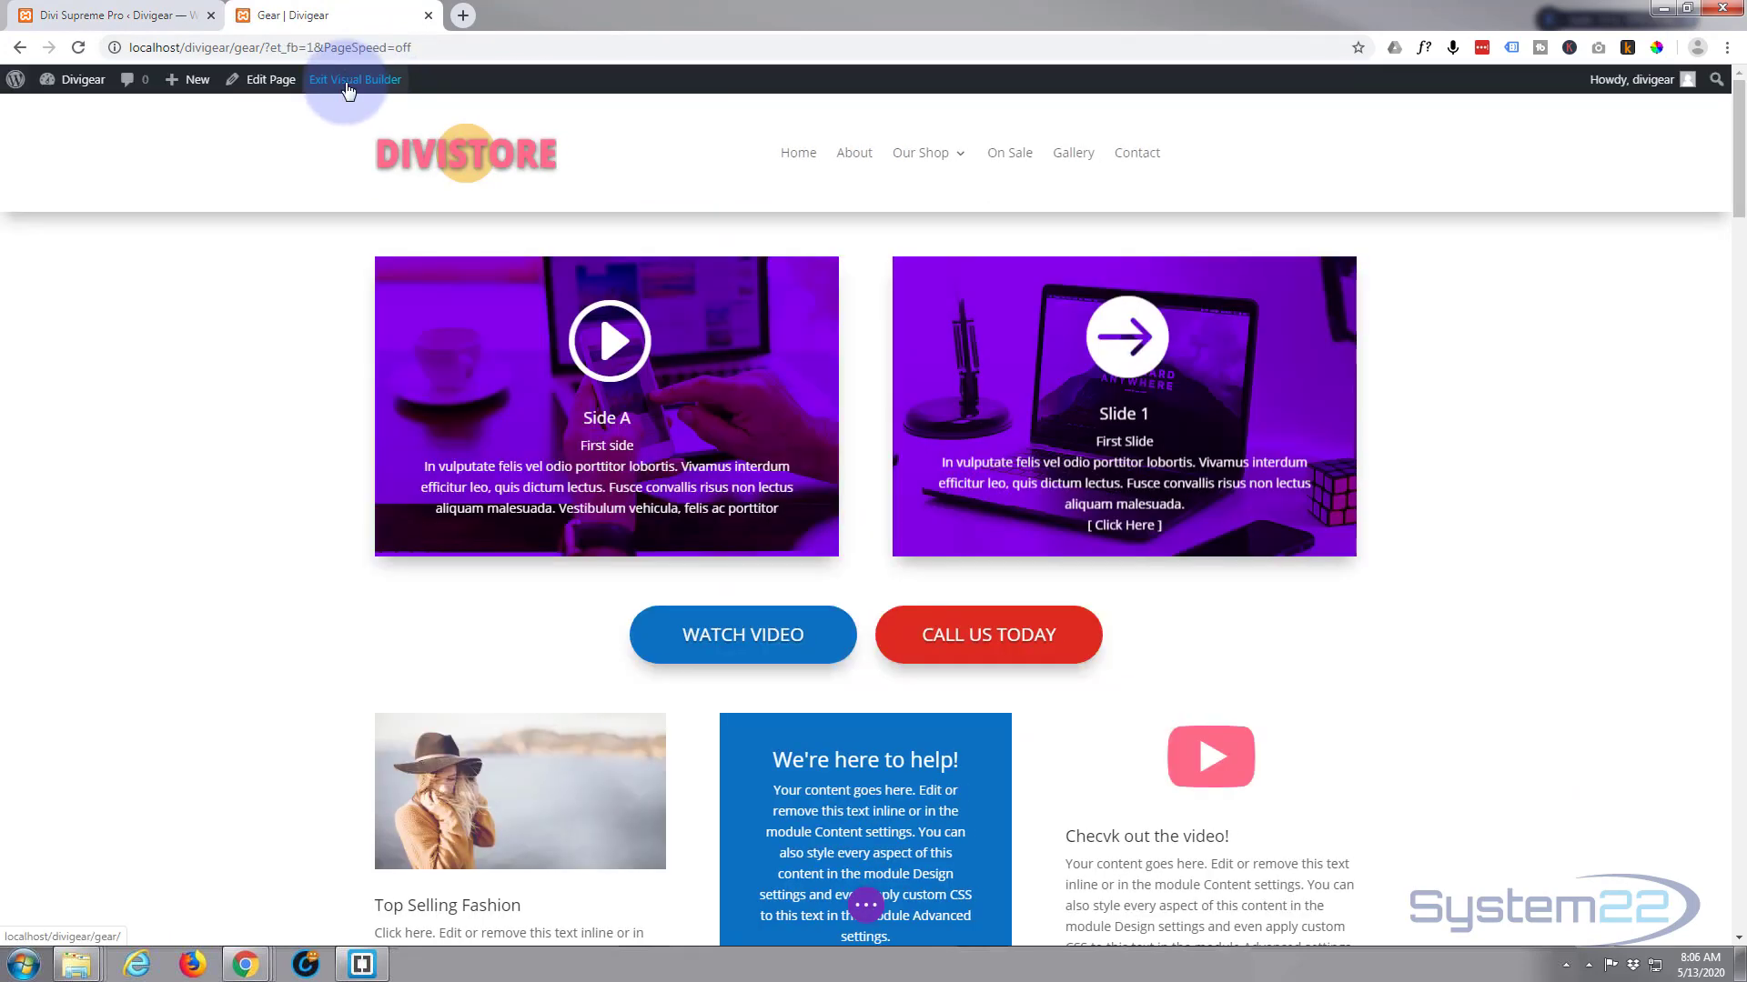
Step: Scroll to the empty column beside Contact Us and start adding a new module there
scroll(311, 129, down, 7)
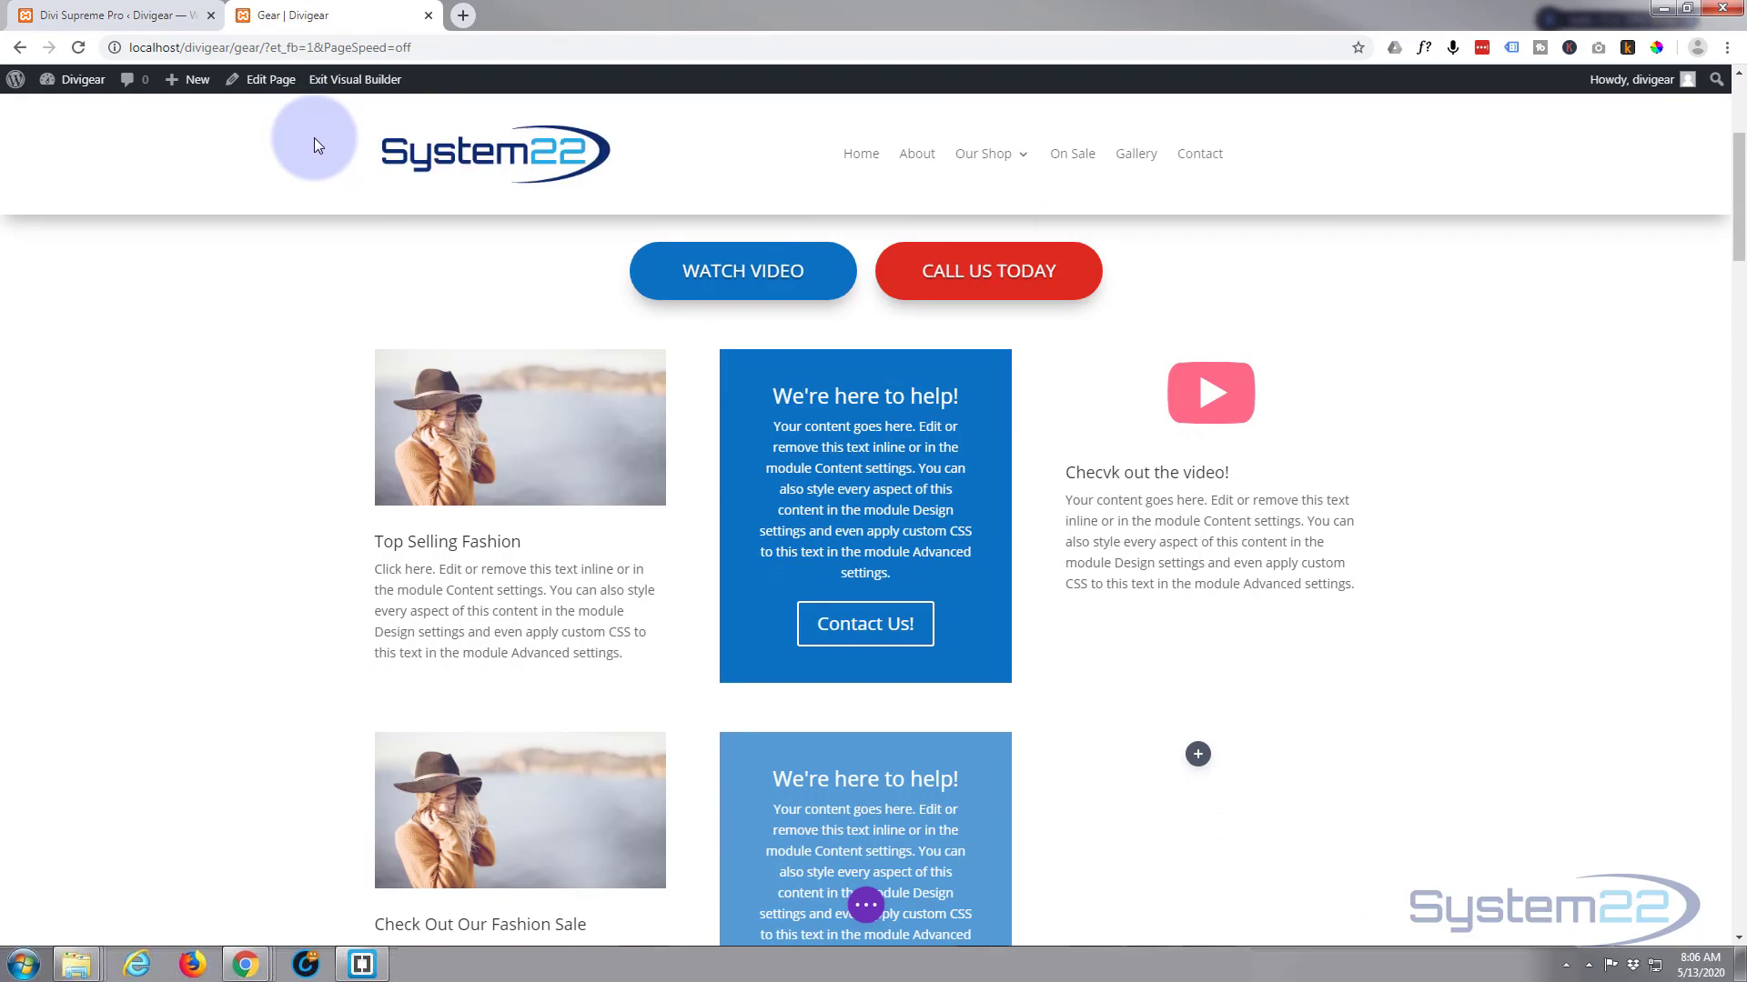
scroll(315, 146, down, 1)
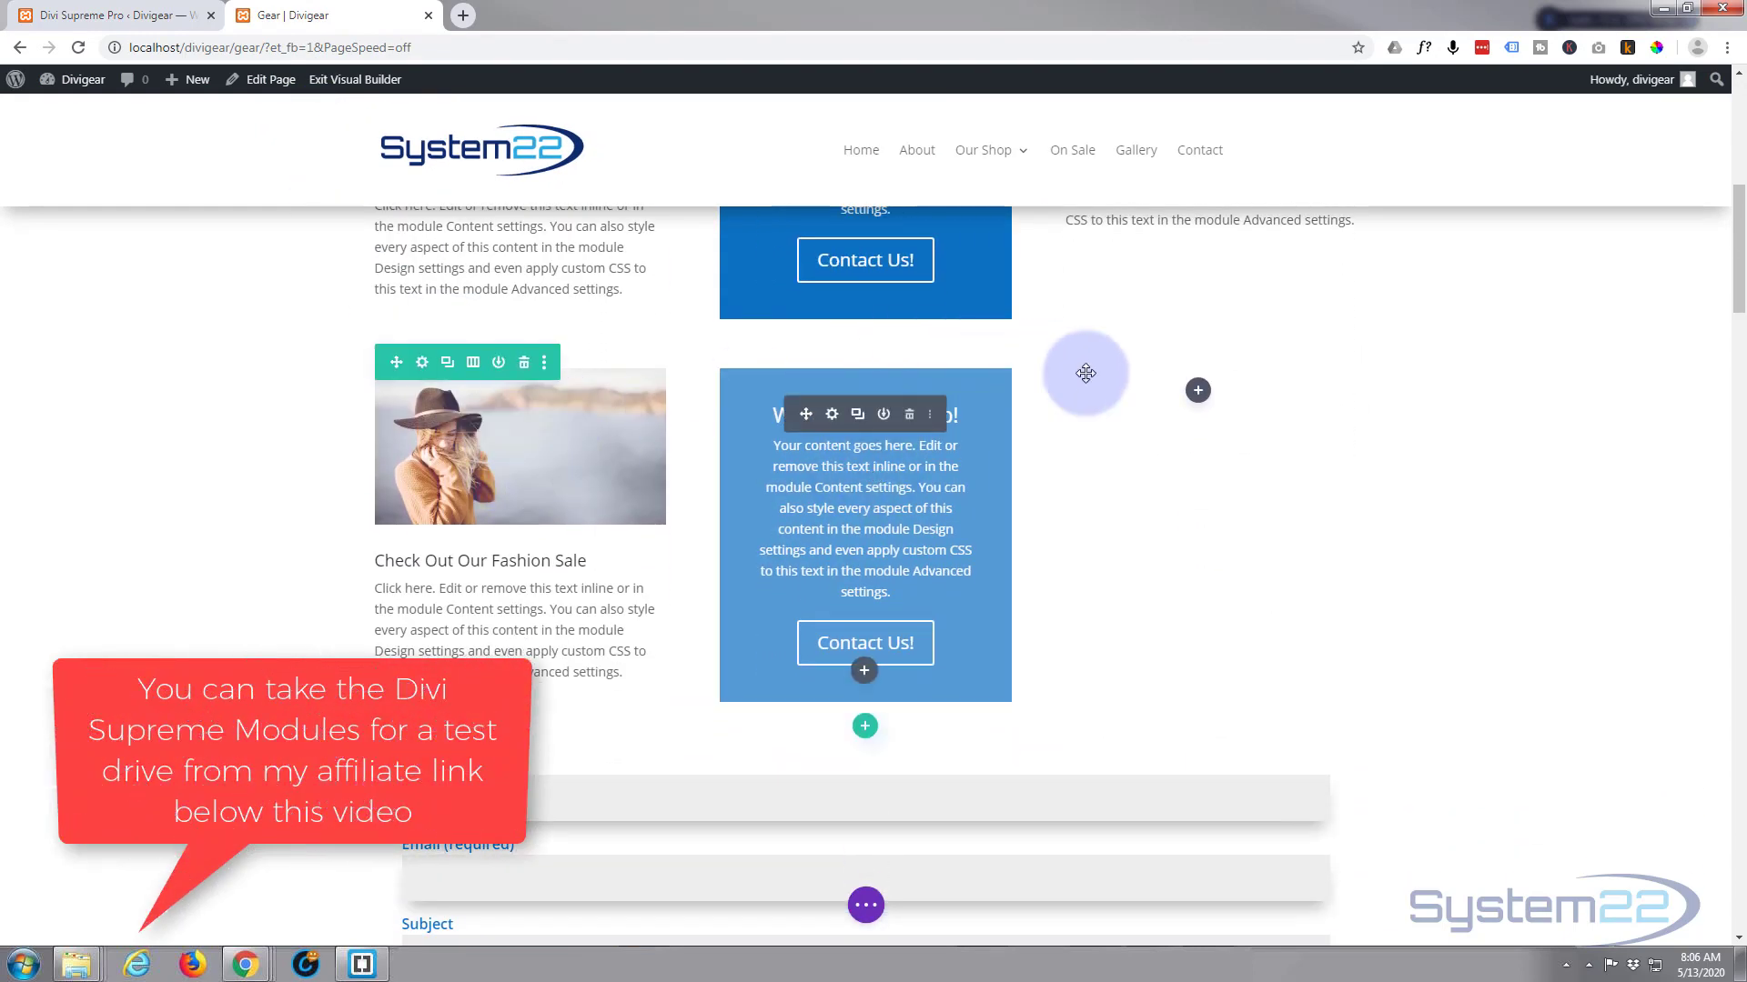
click(1198, 393)
click(1109, 598)
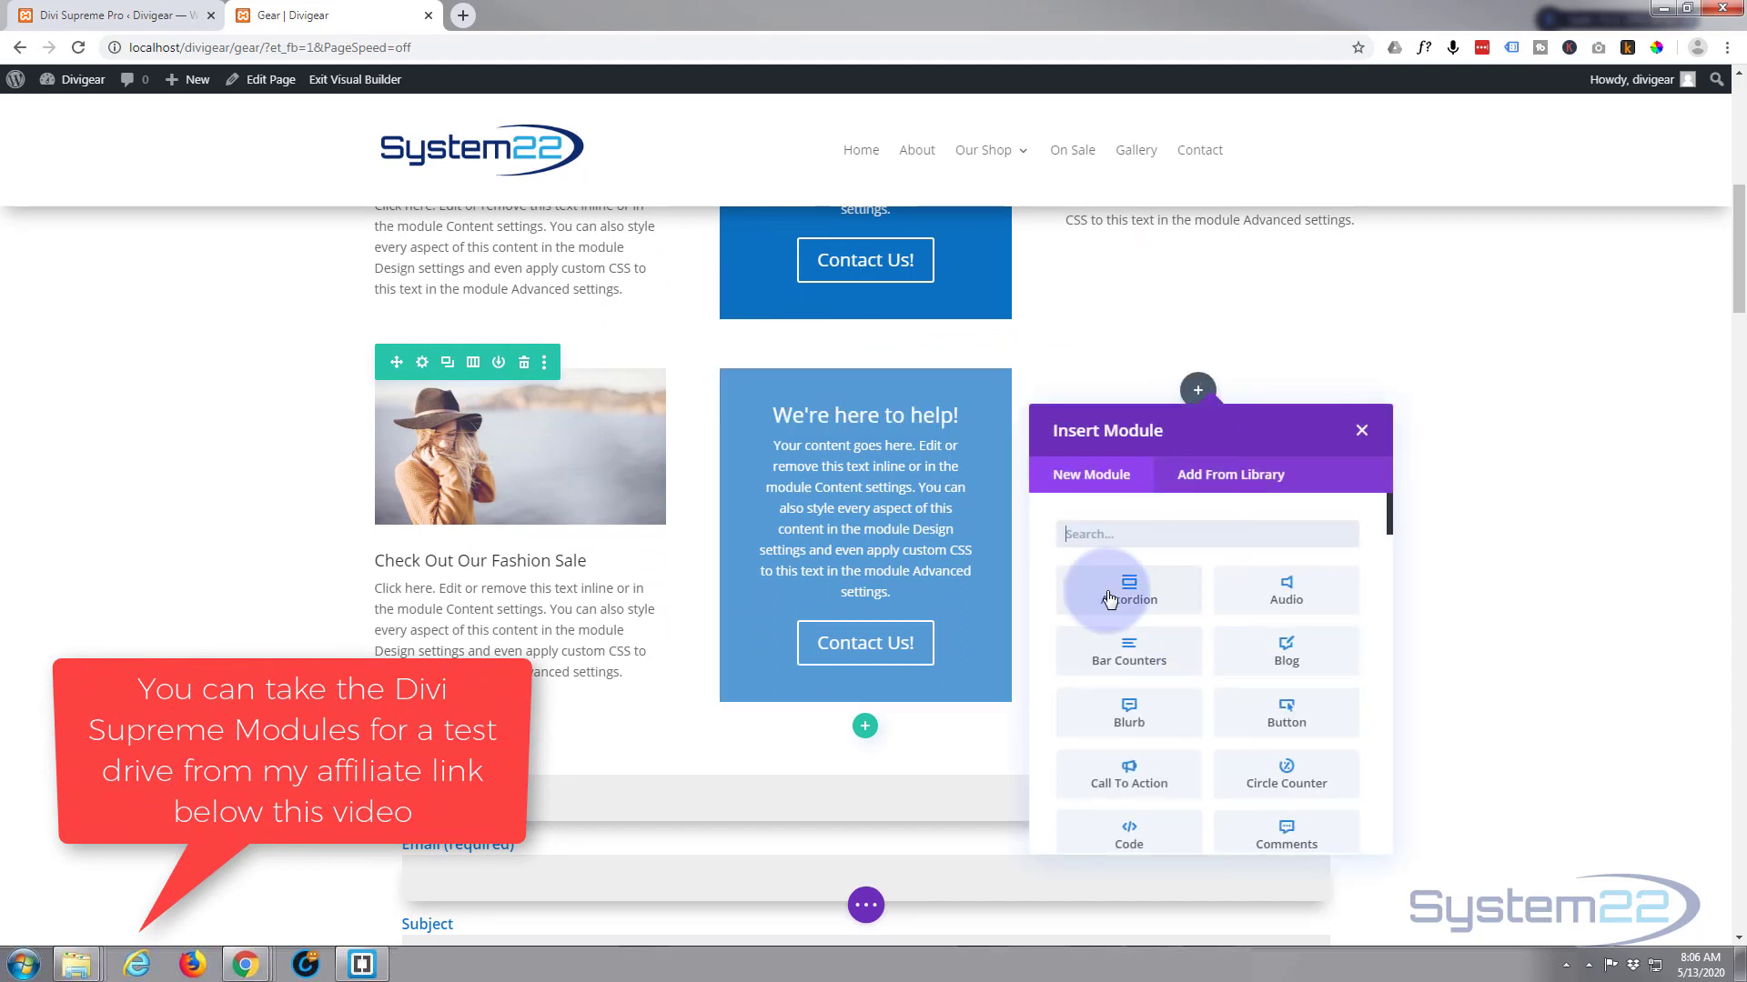
Step: Browse the Insert Module list of standard and Supreme modules
scroll(1159, 624, down, 2)
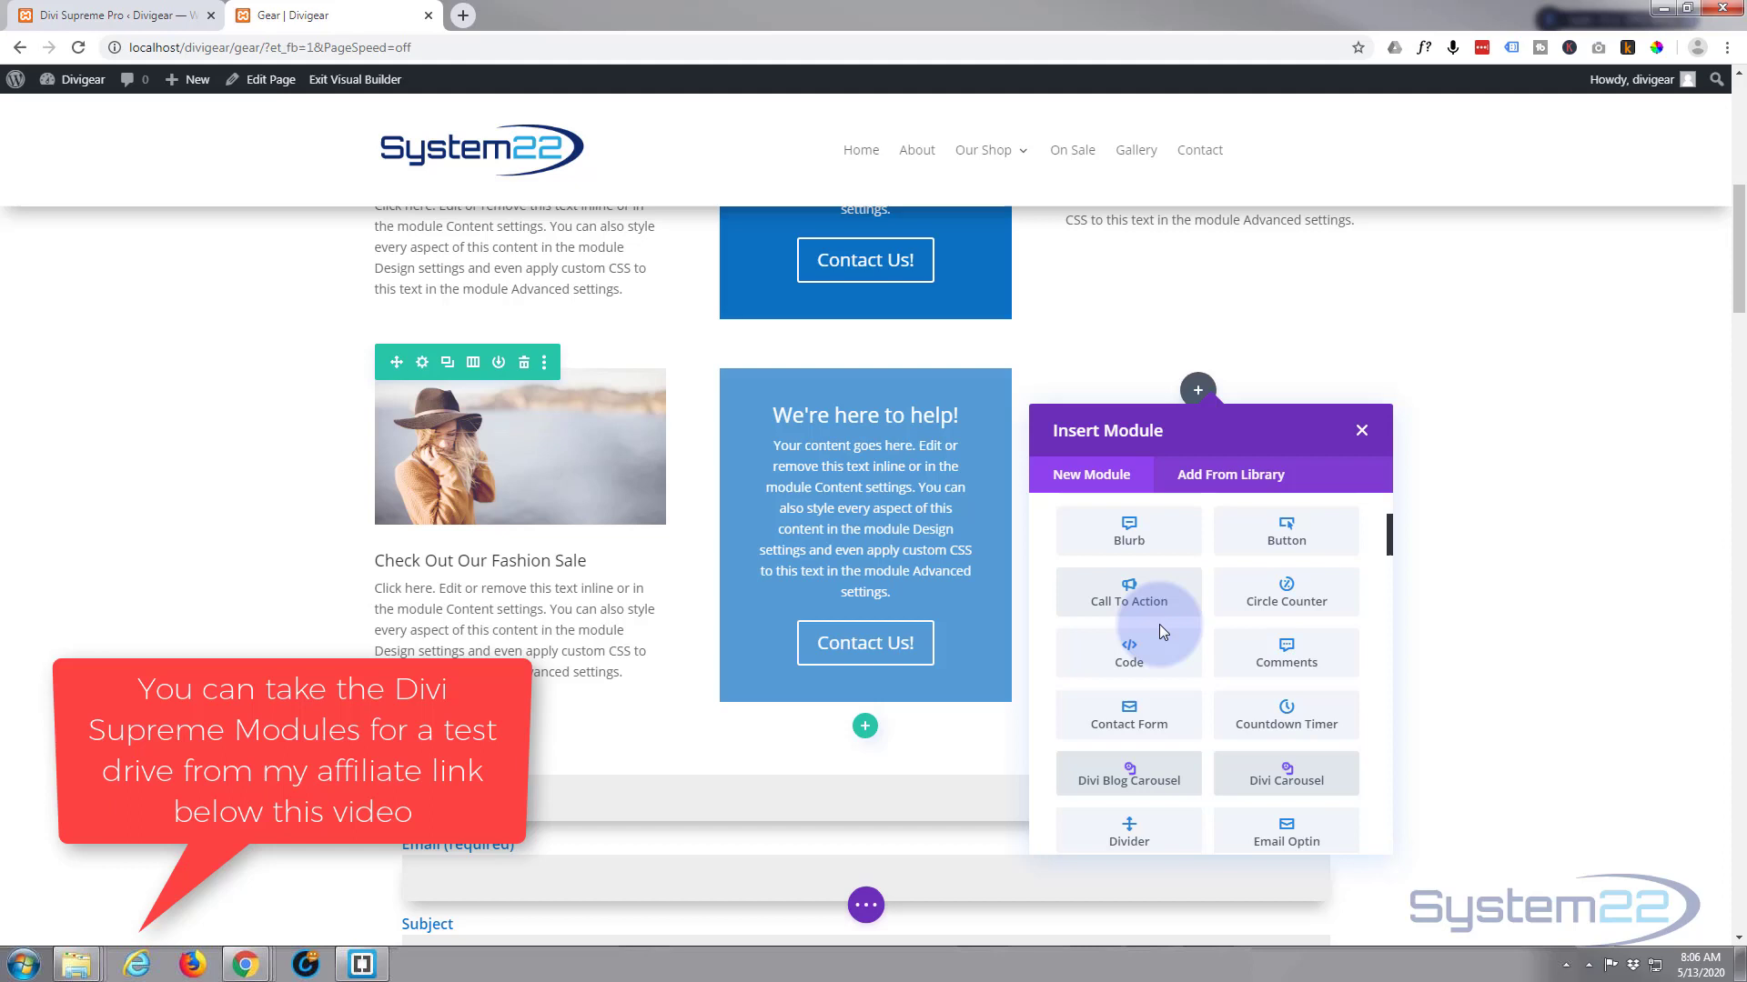
scroll(1159, 624, down, 8)
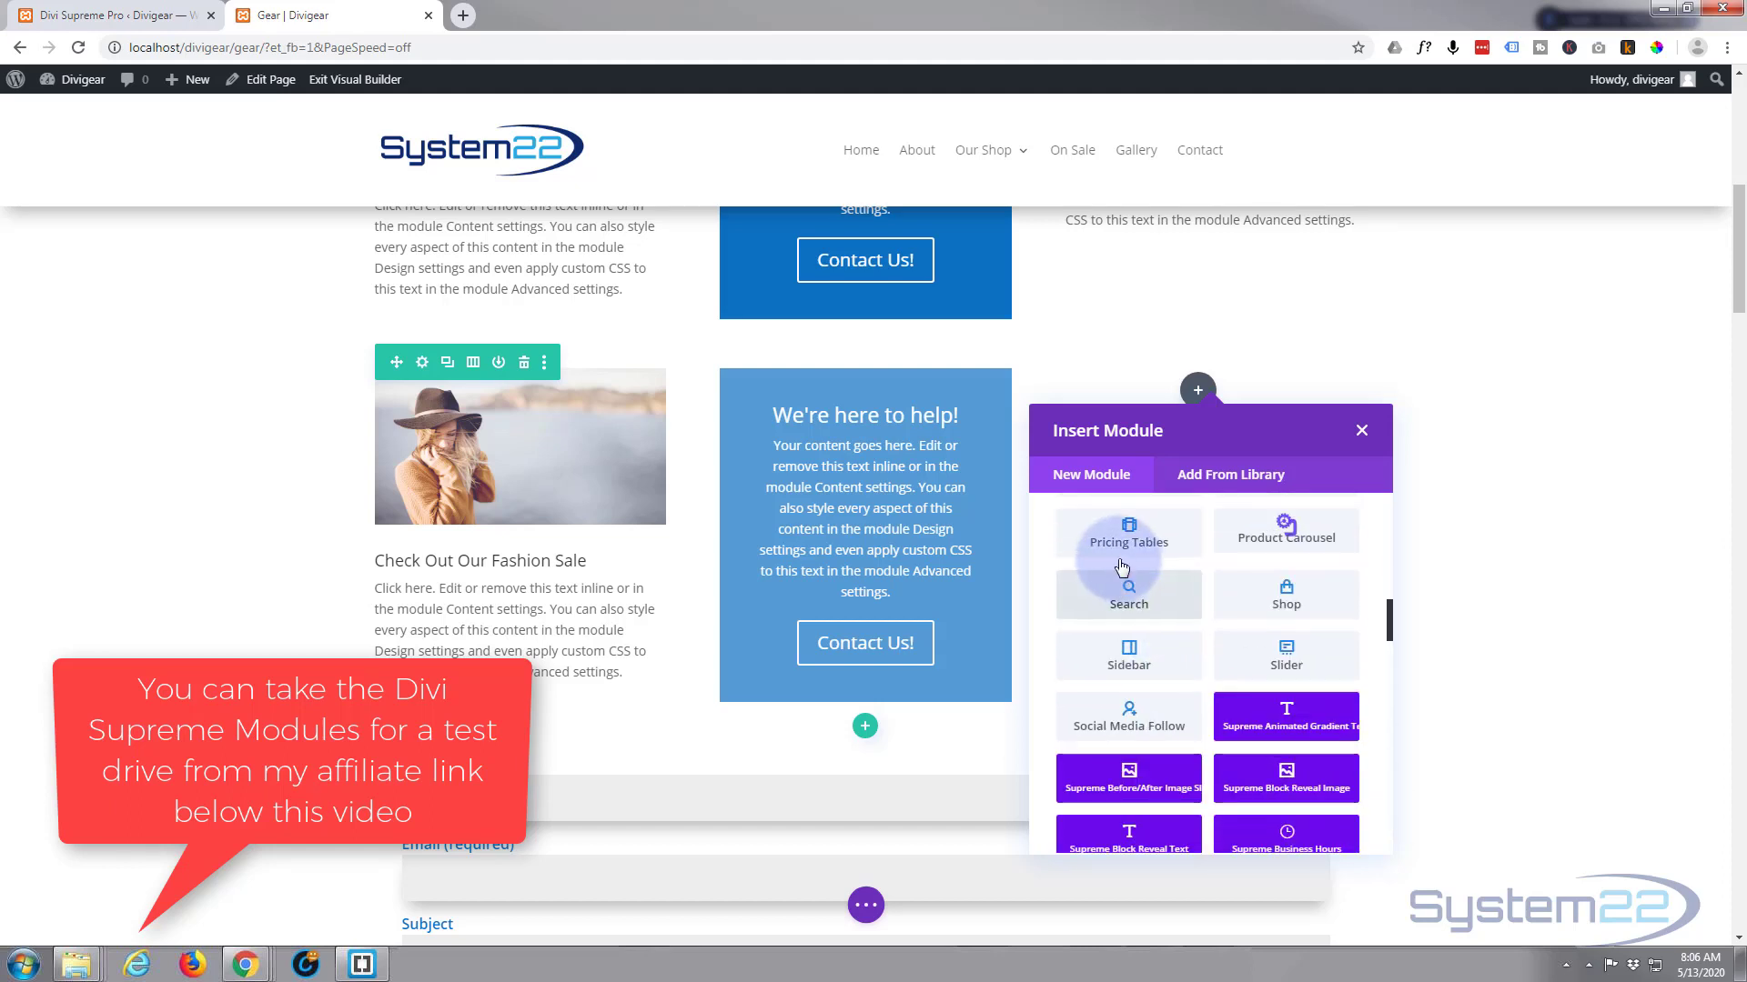
scroll(1113, 596, down, 2)
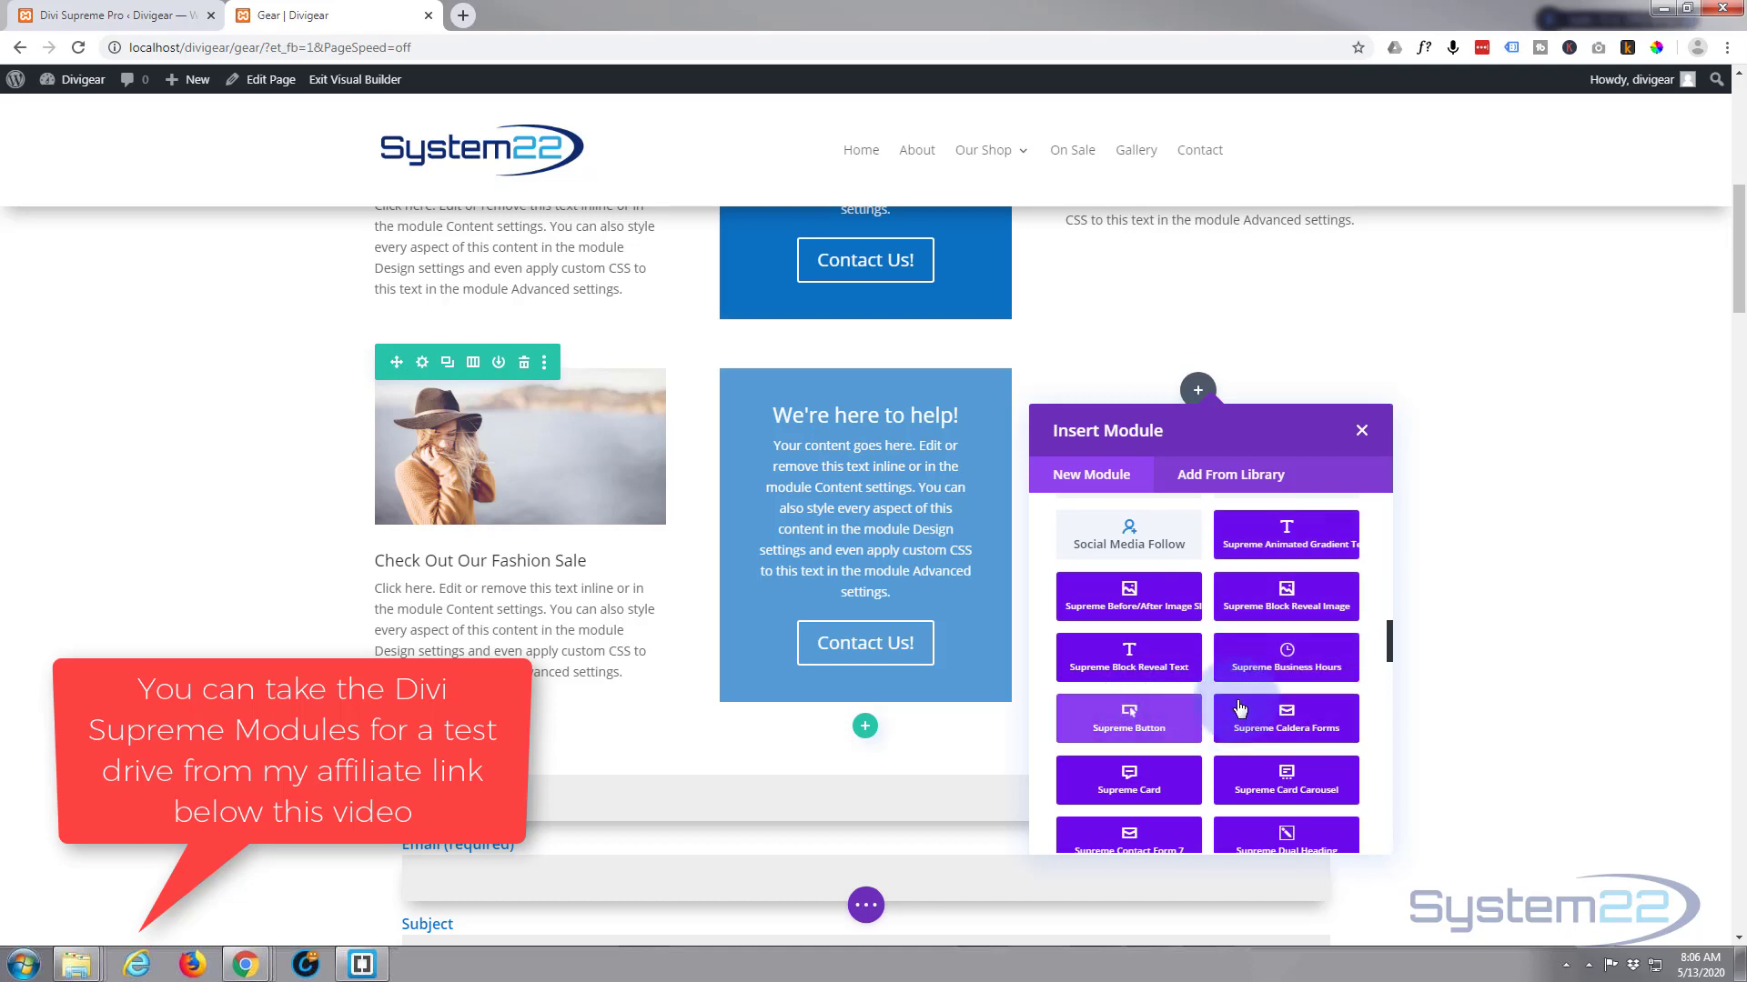
scroll(1219, 692, down, 4)
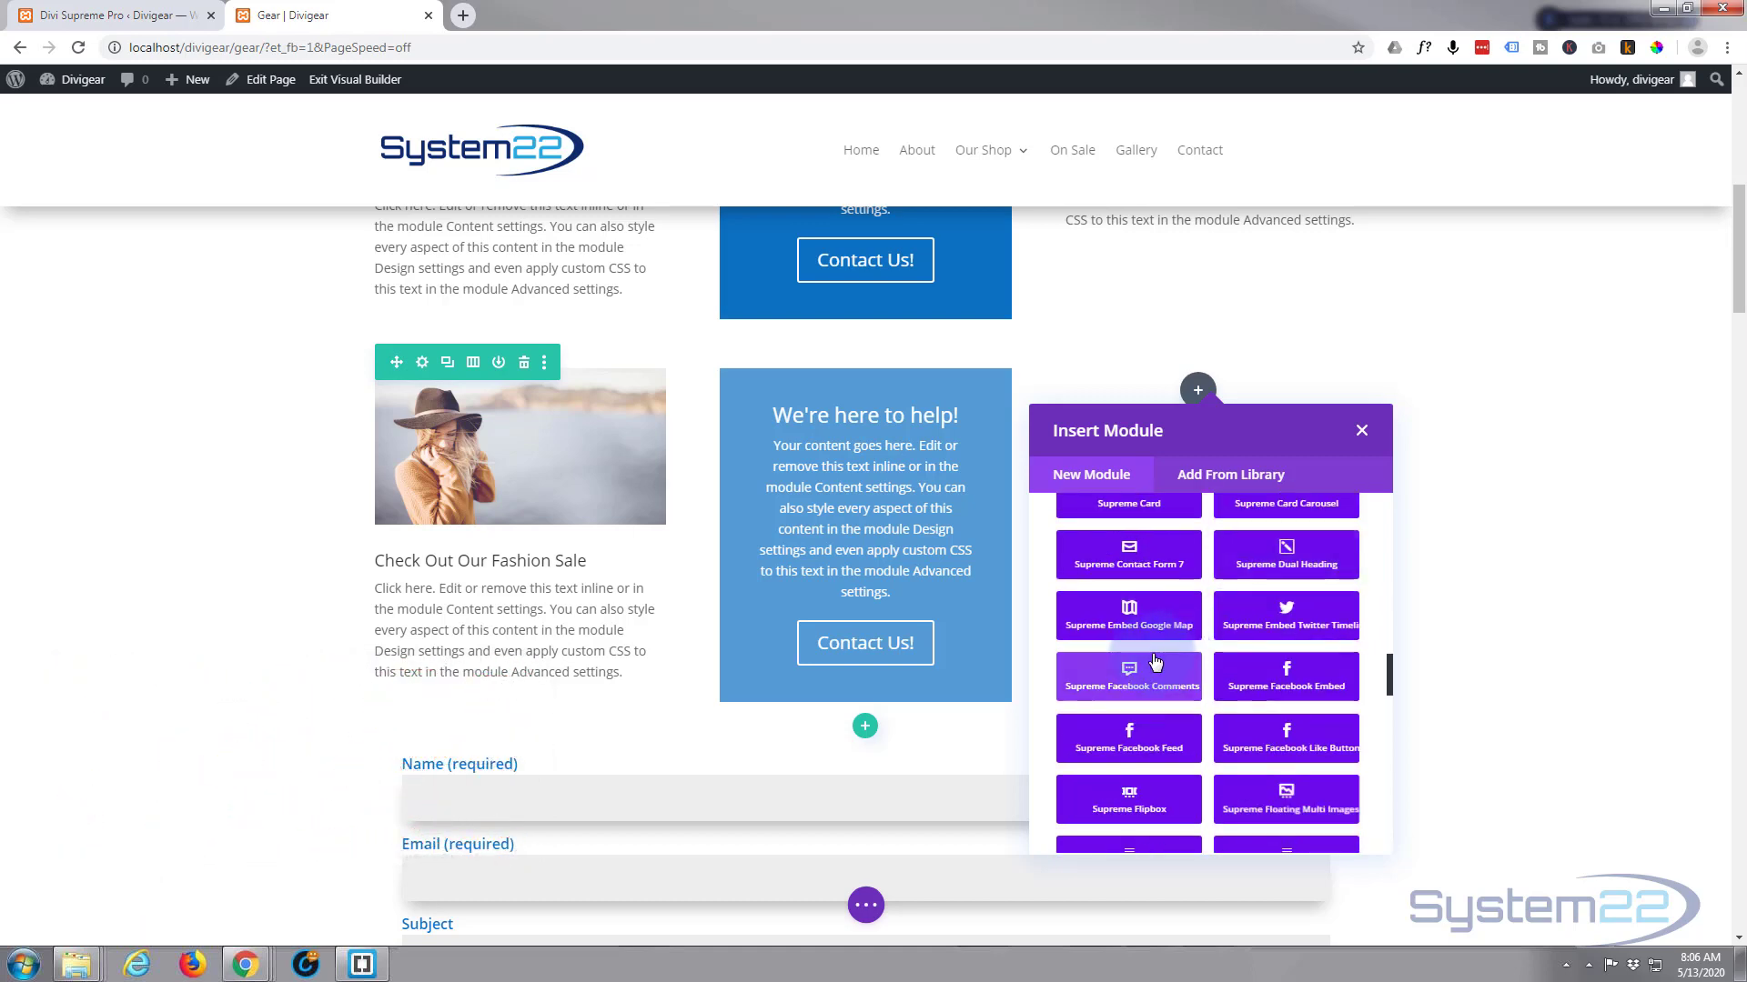
scroll(1154, 661, down, 10)
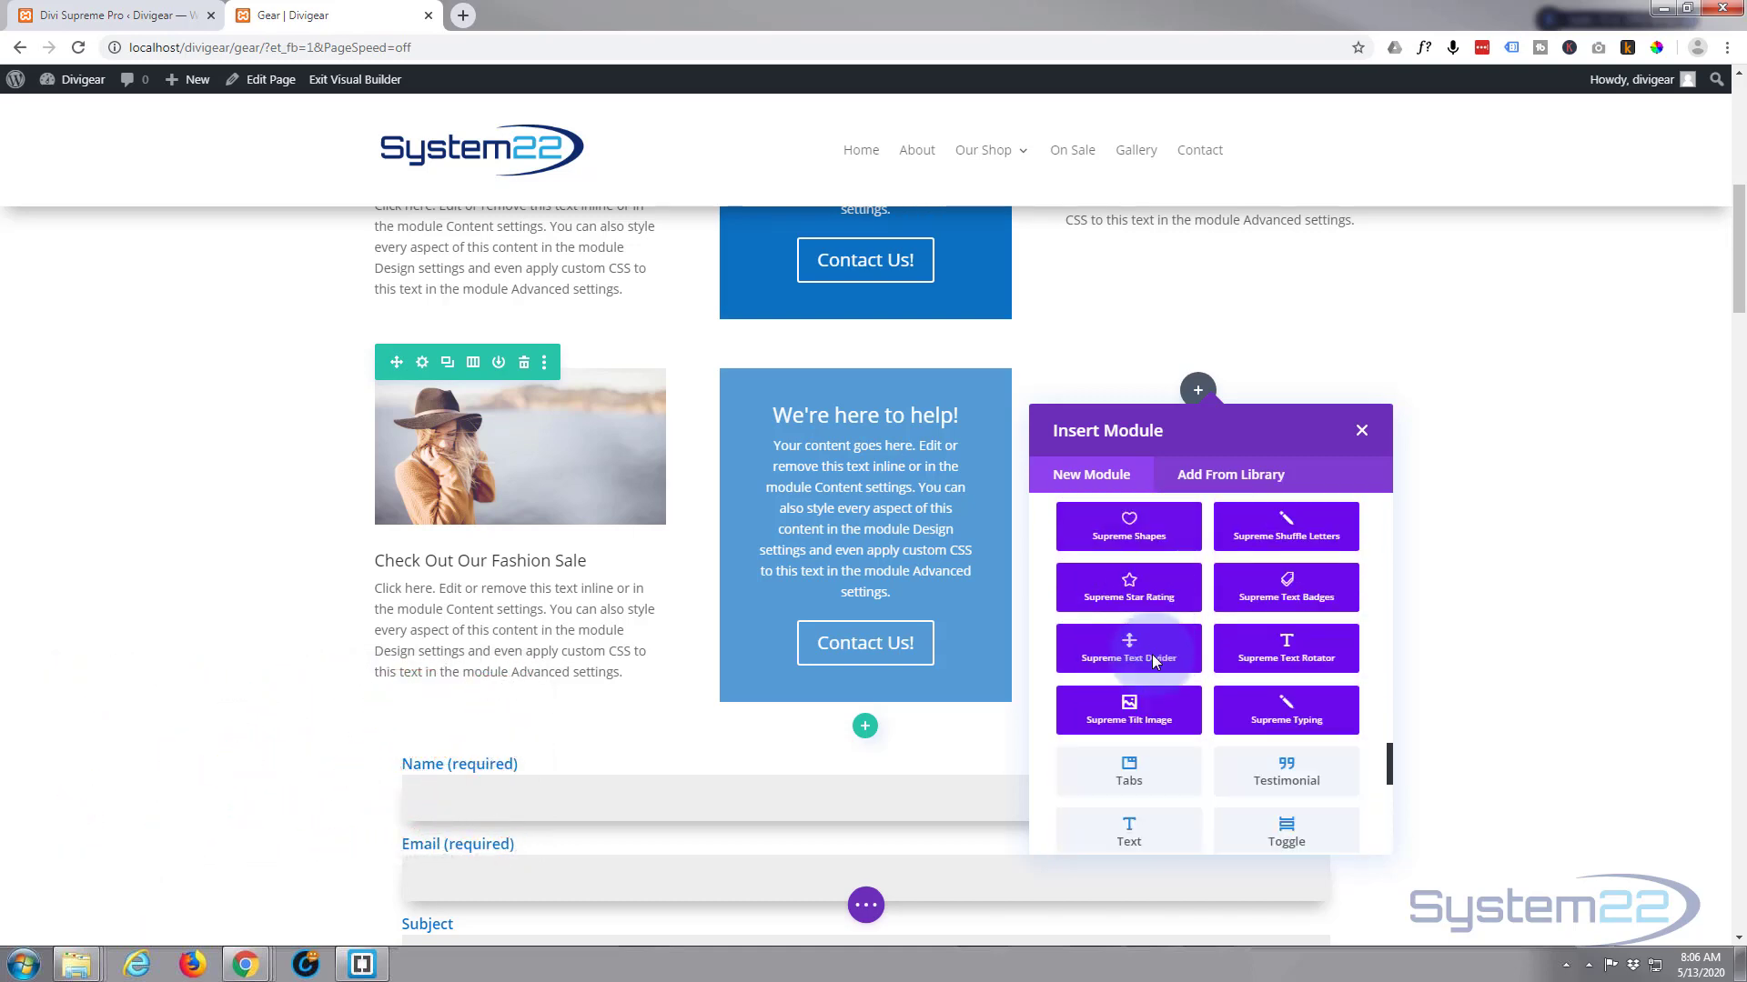
scroll(1151, 657, down, 6)
scroll(1156, 665, up, 4)
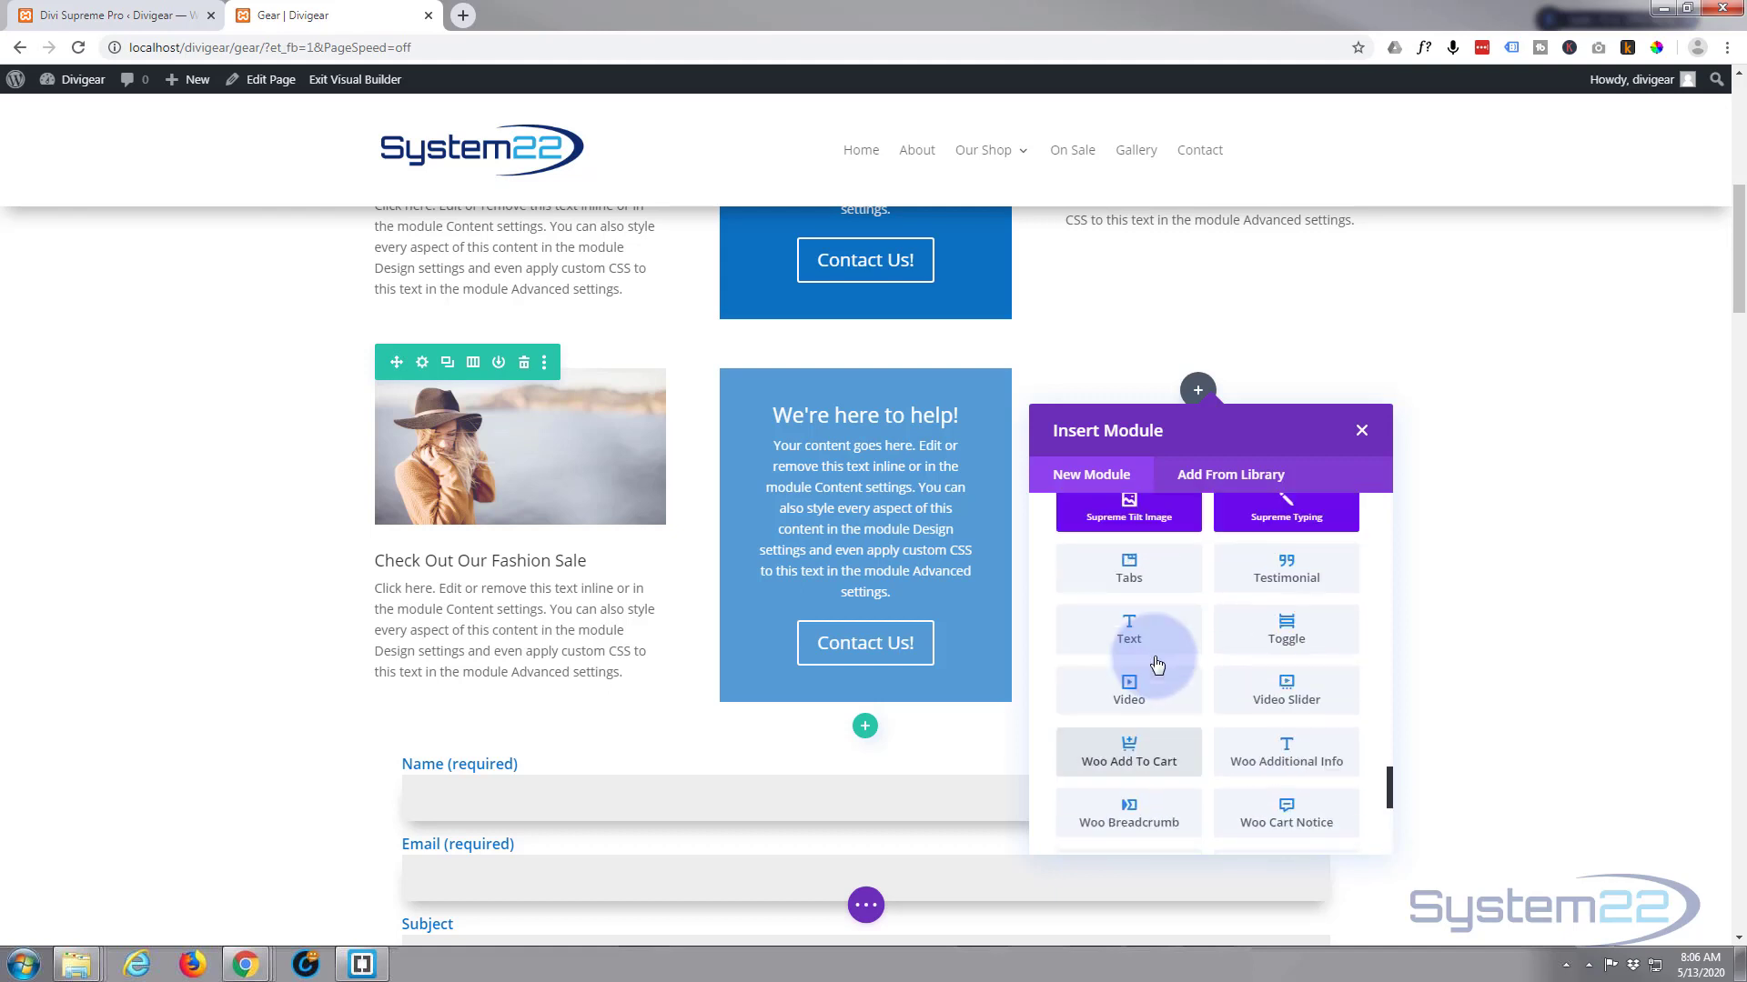
scroll(1156, 665, up, 10)
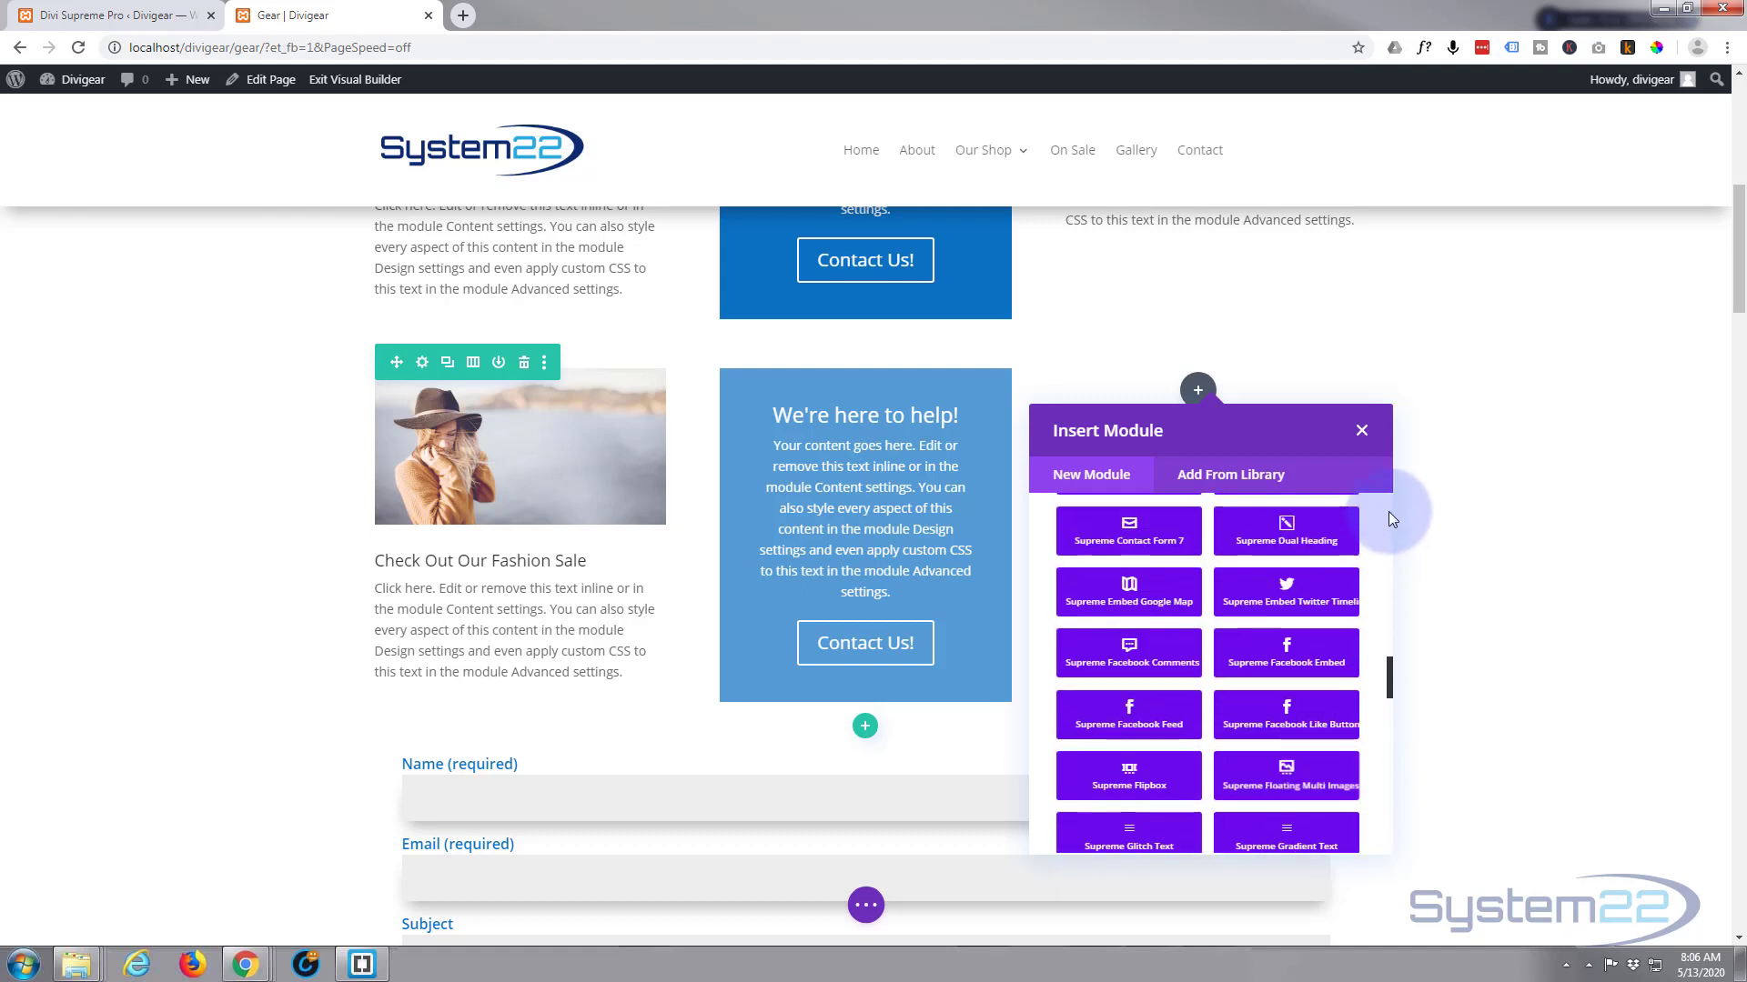
scroll(1389, 519, up, 10)
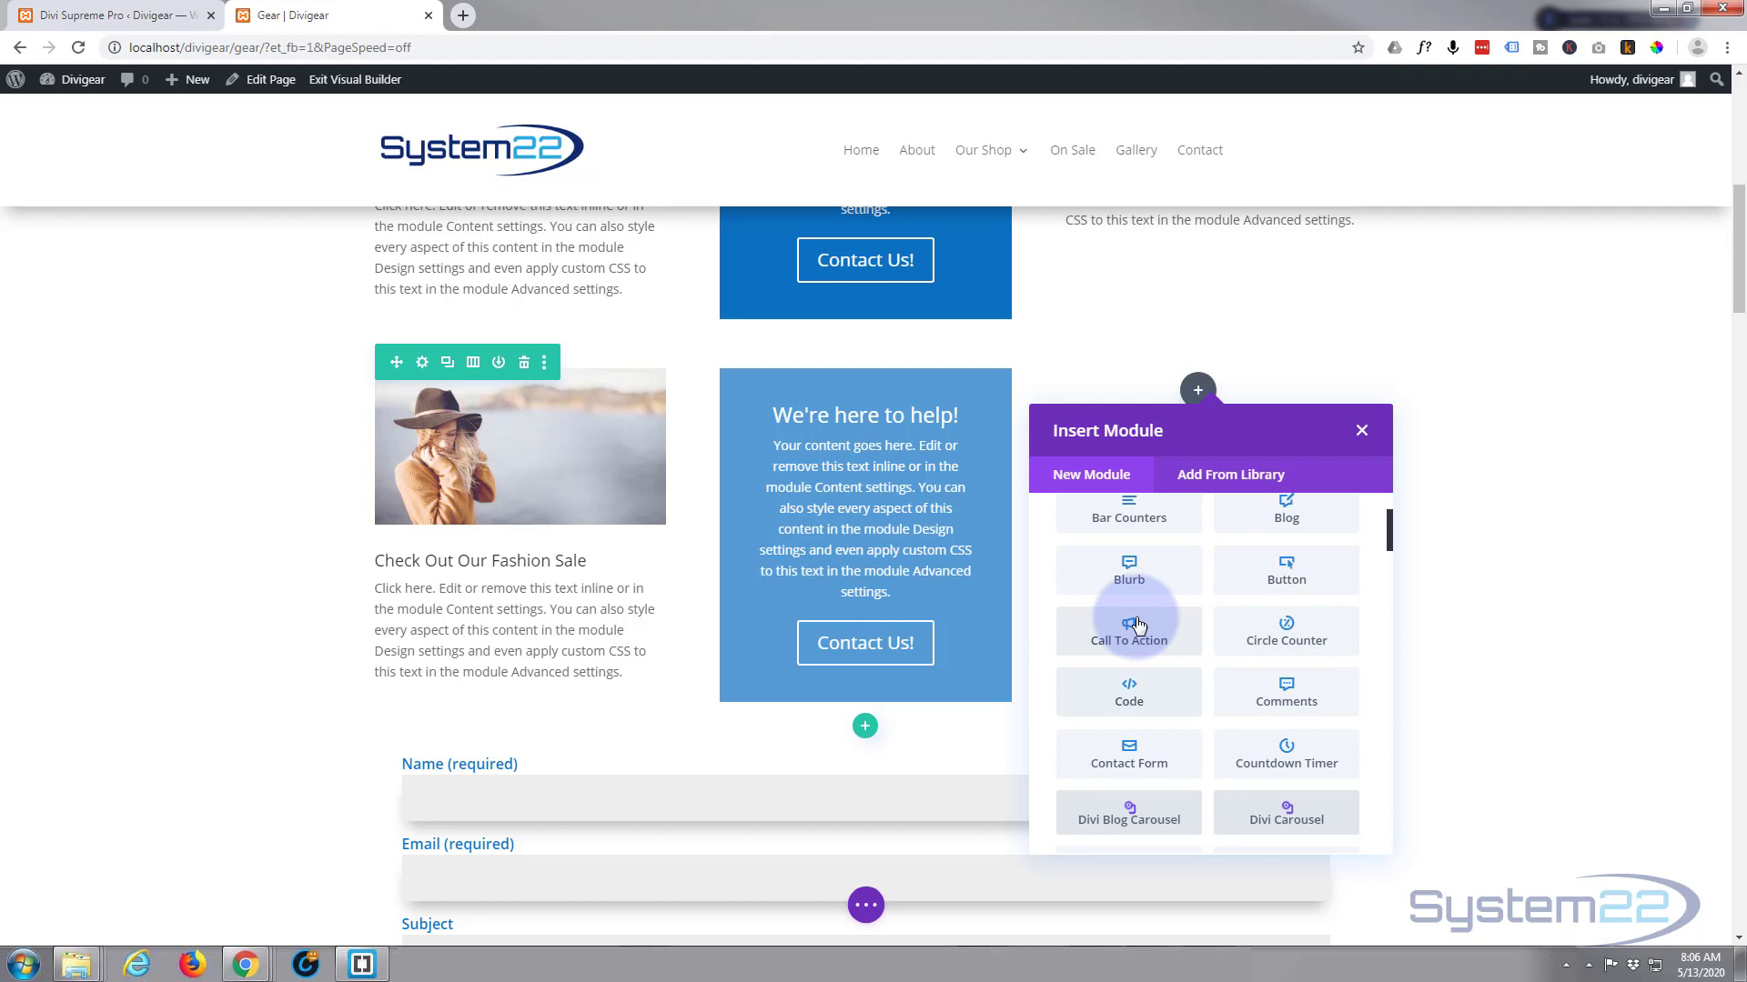
Step: Add a Blurb titled 'Check Out Our Video!' and expand its Image & Icon options
click(1139, 573)
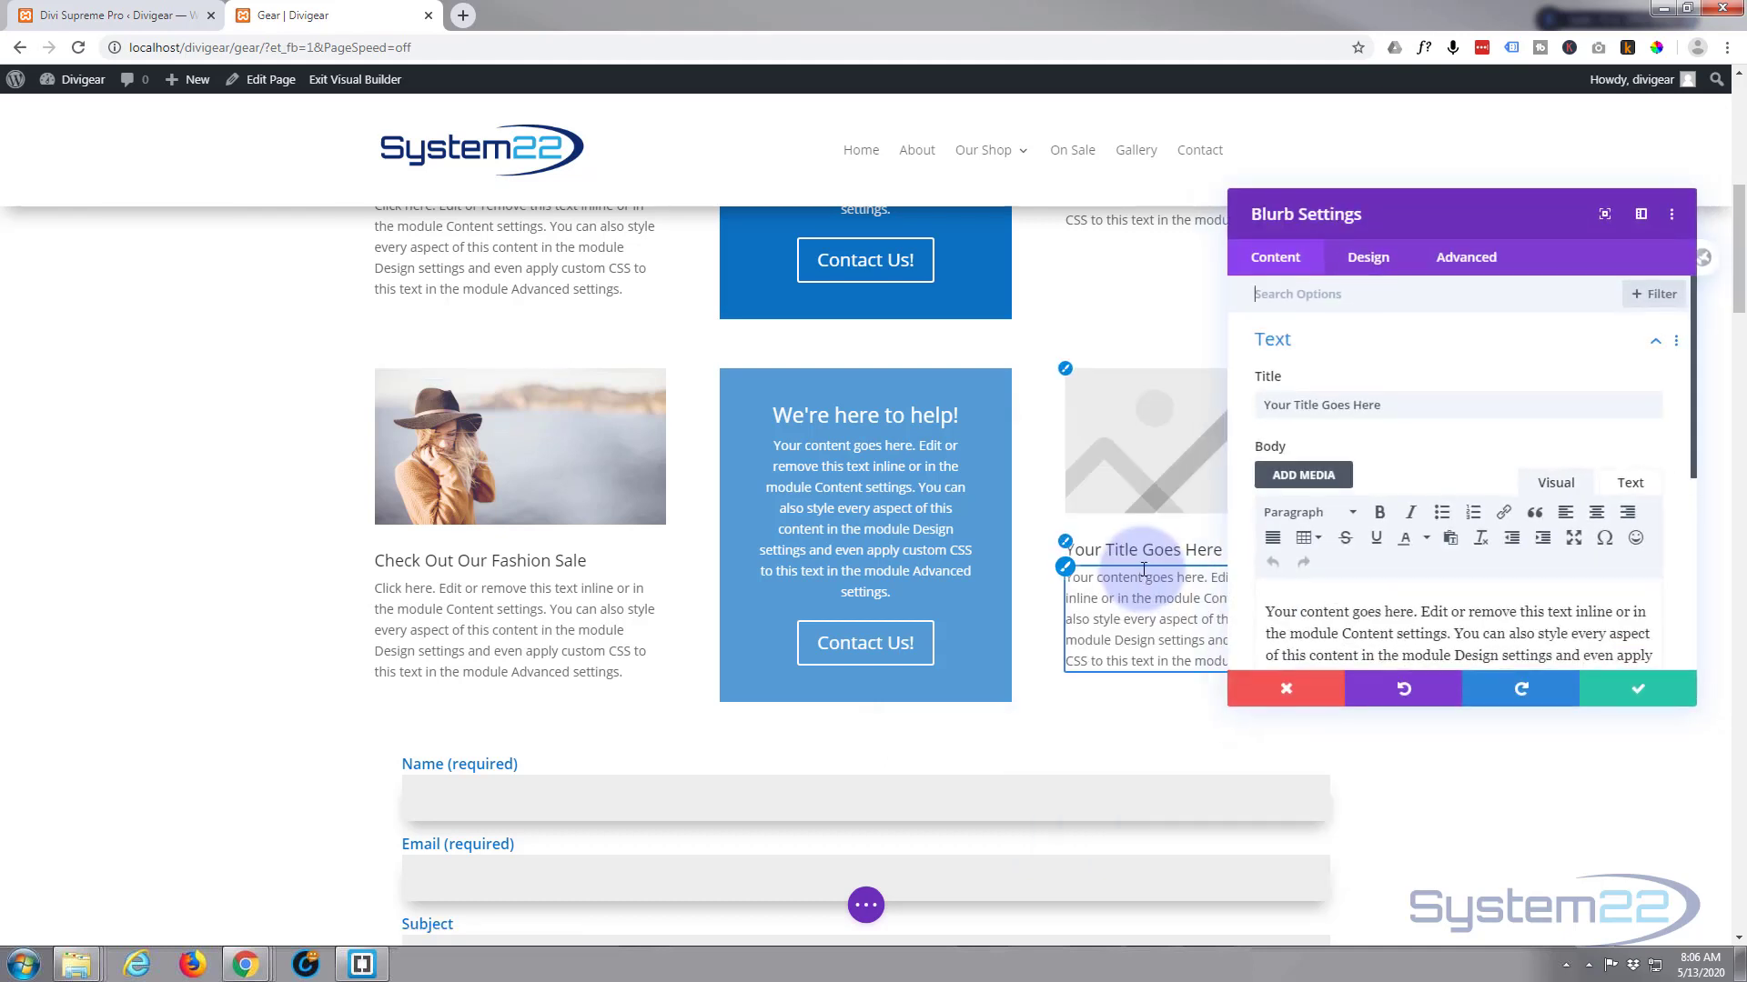
drag(1391, 403, 1231, 396)
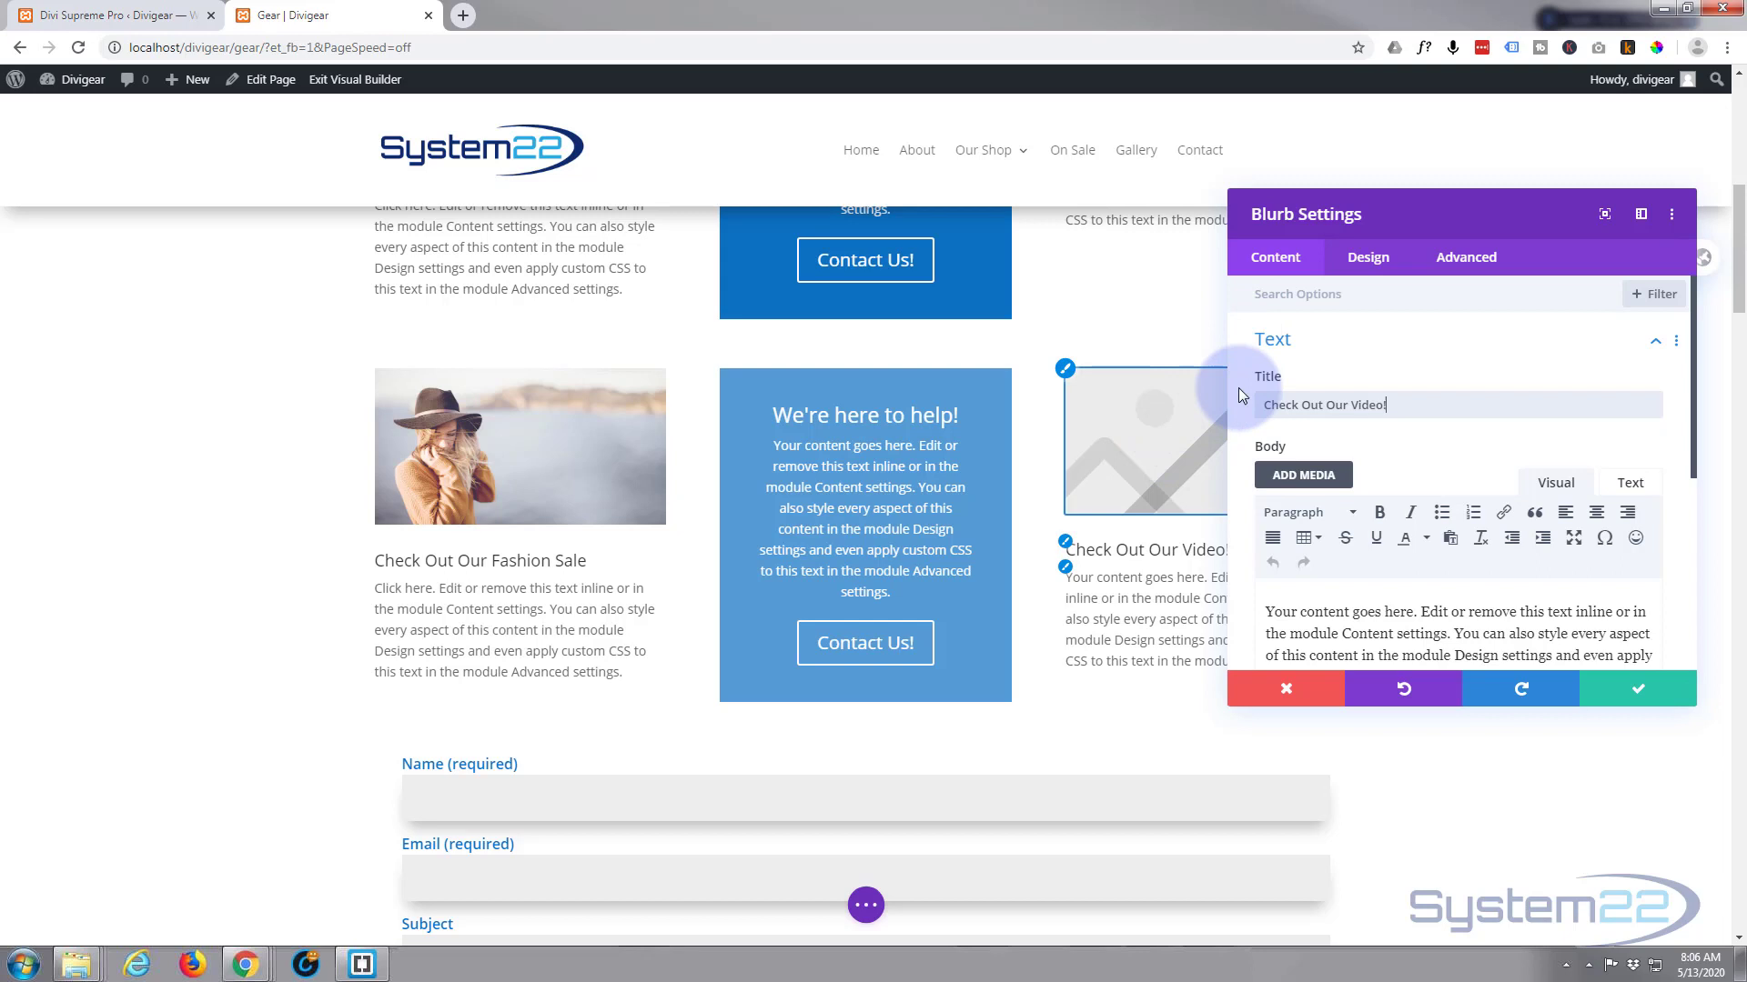
scroll(1396, 381, down, 5)
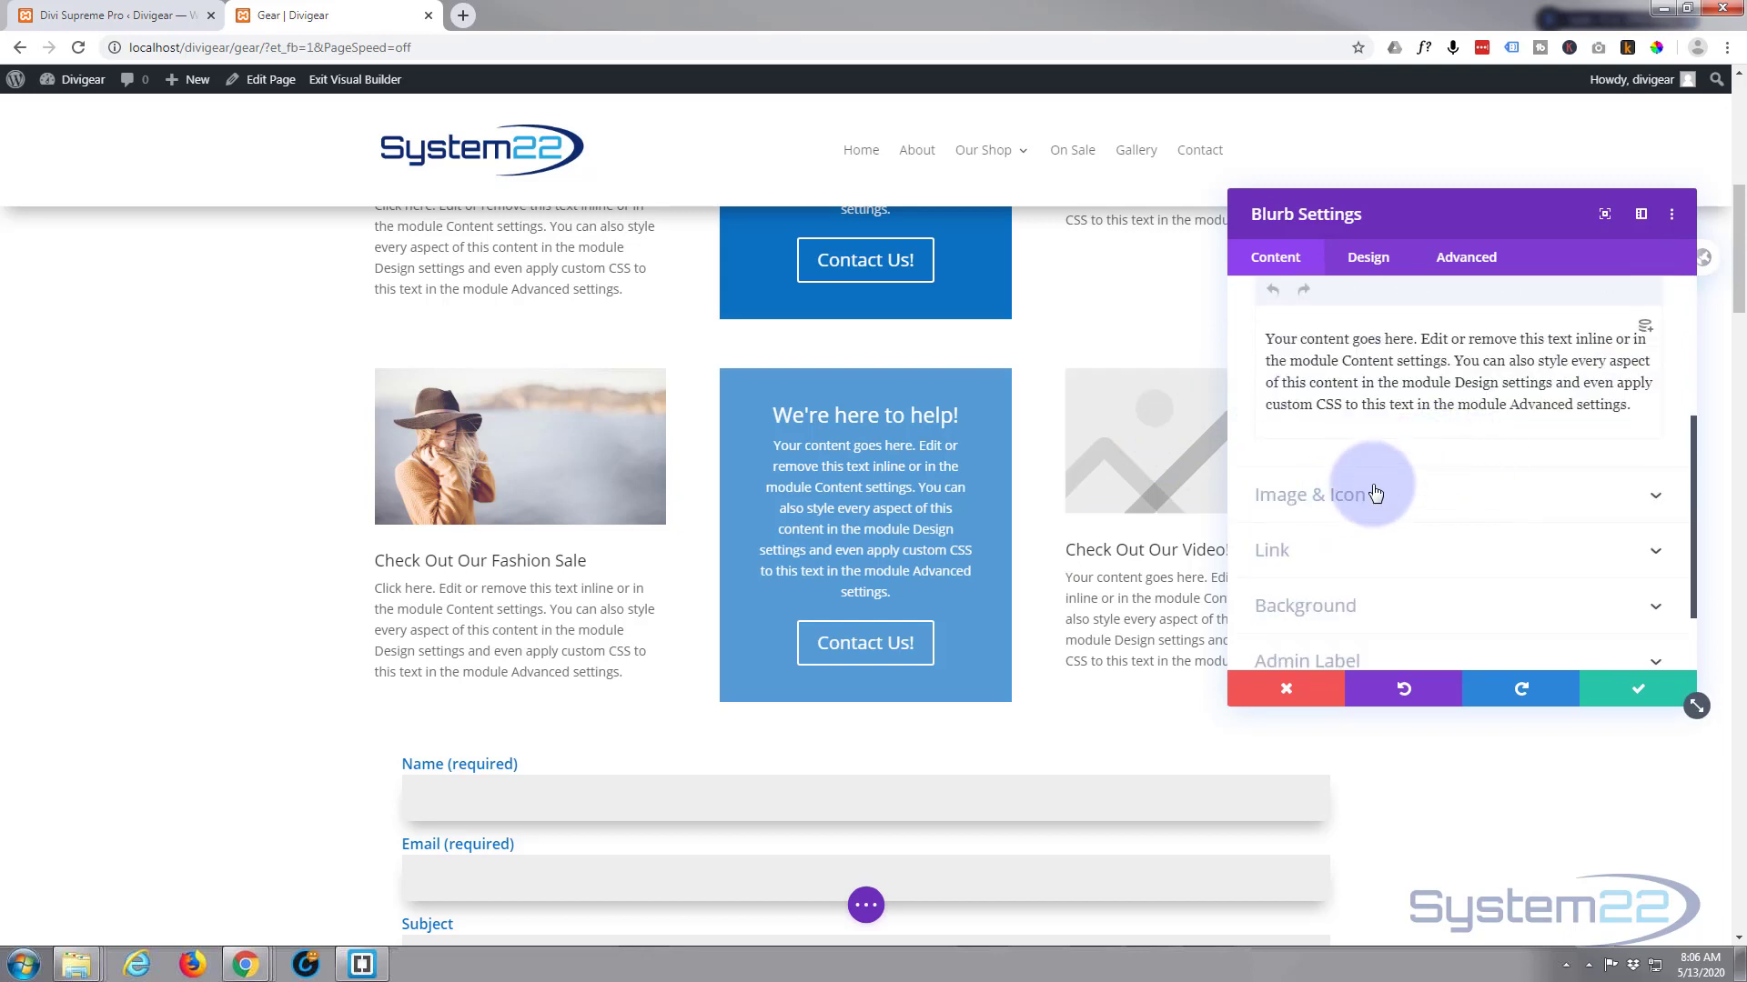
click(1365, 496)
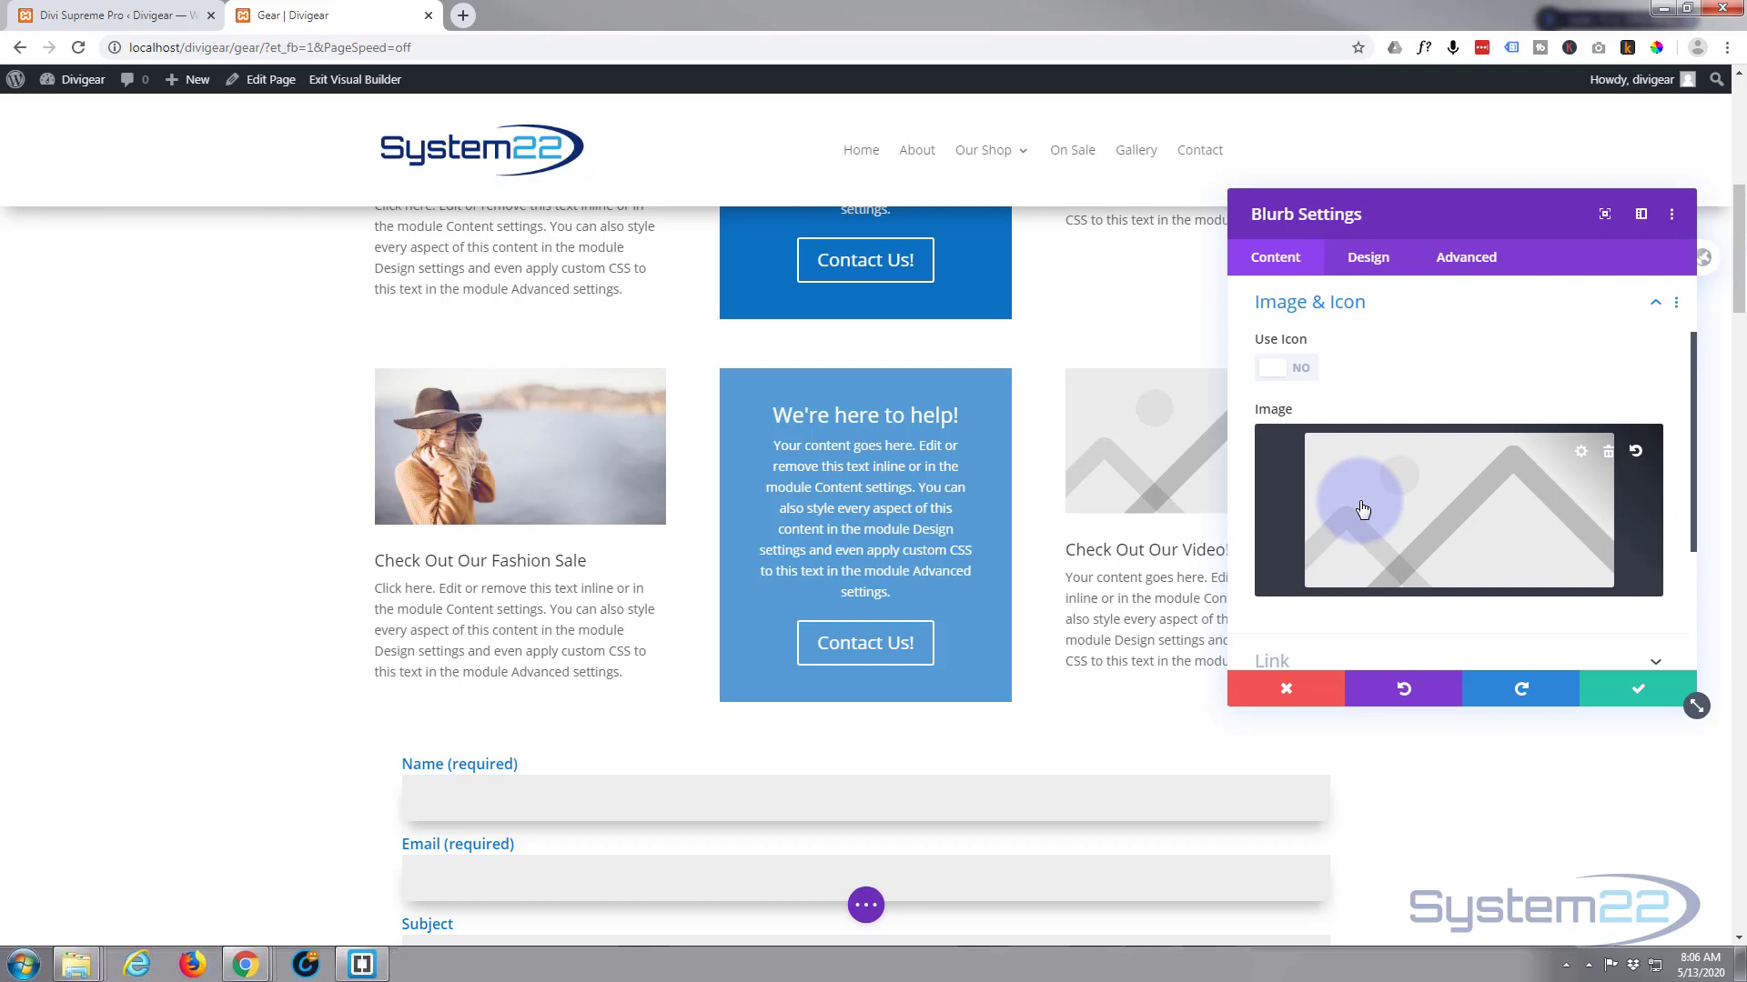
Step: Switch the blurb to use an icon, pick the YouTube play icon, and check the Divi Supreme settings
click(1290, 373)
drag(1433, 209, 654, 225)
scroll(704, 497, down, 10)
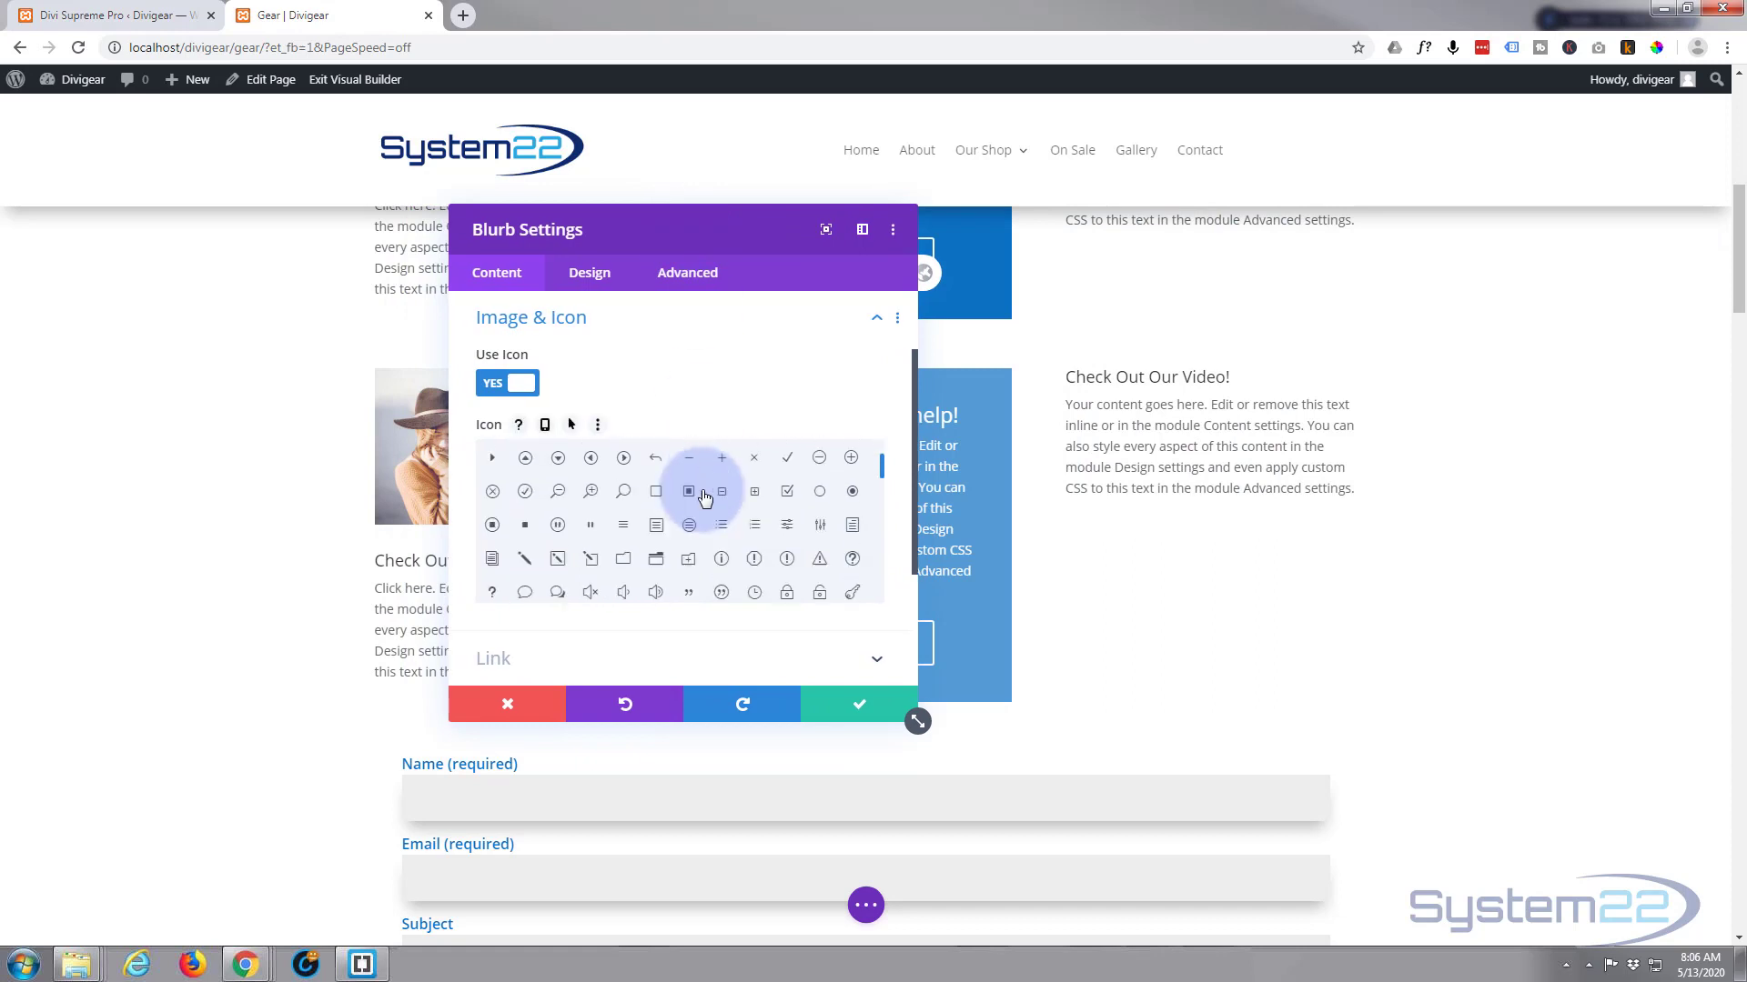
scroll(704, 496, down, 5)
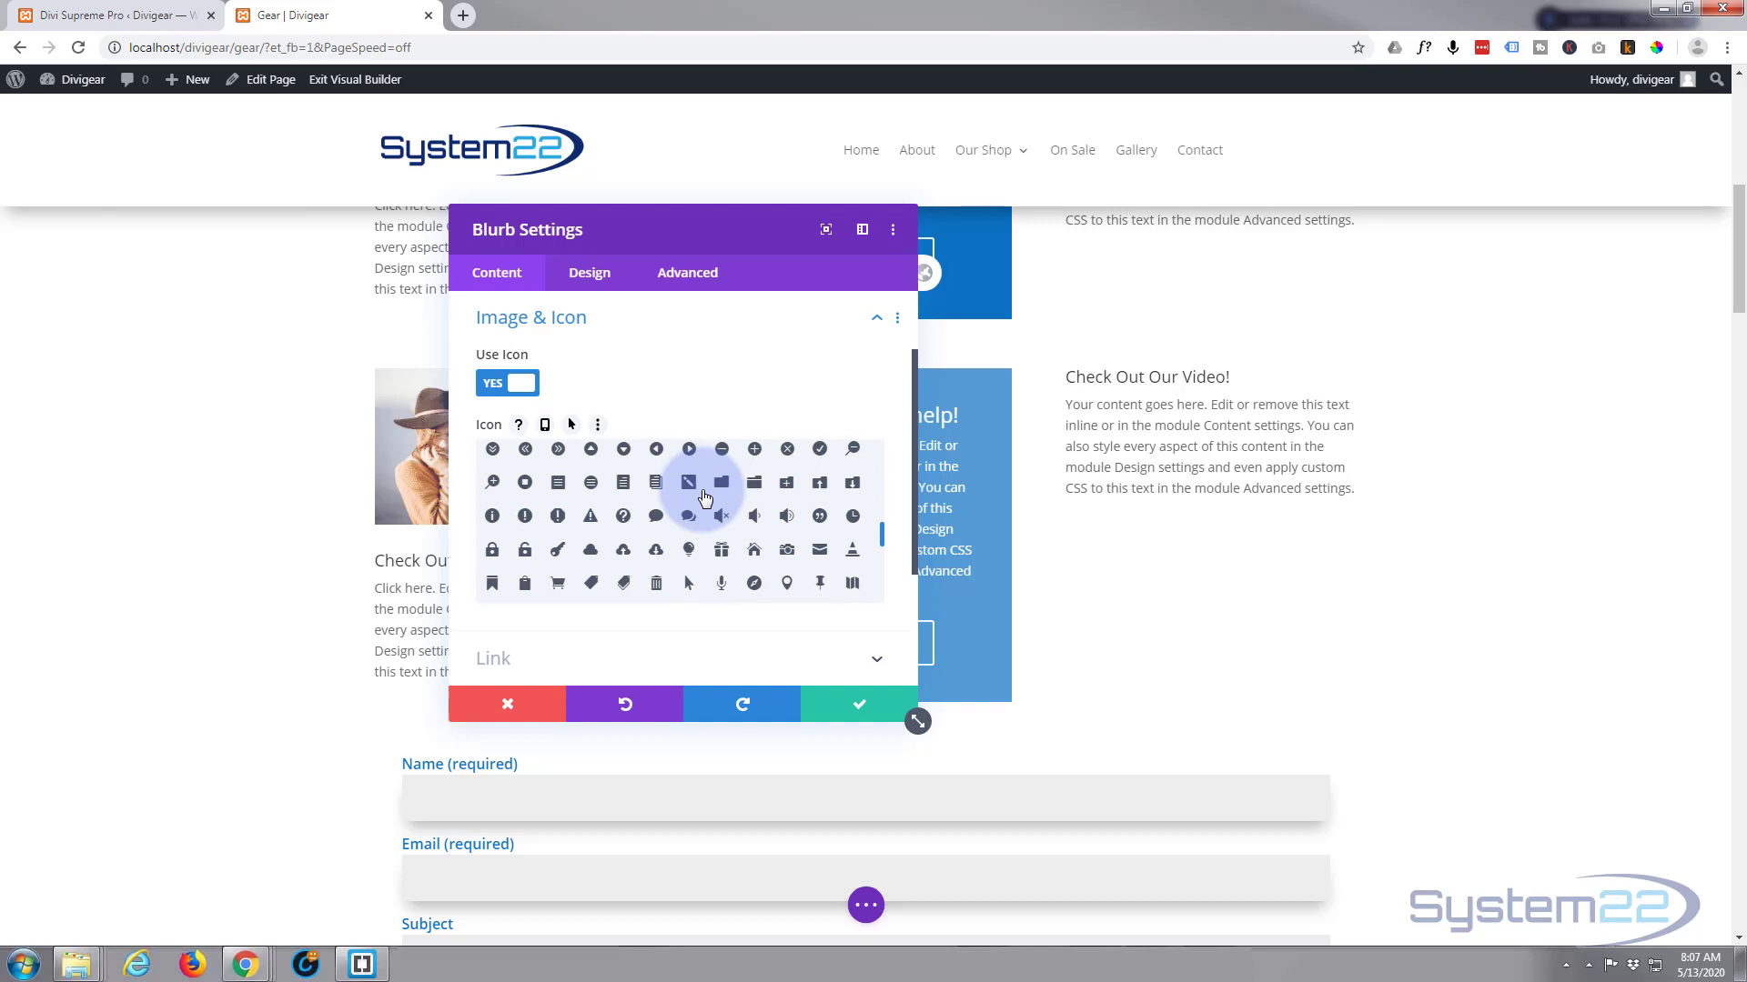
scroll(704, 497, down, 5)
scroll(704, 493, down, 2)
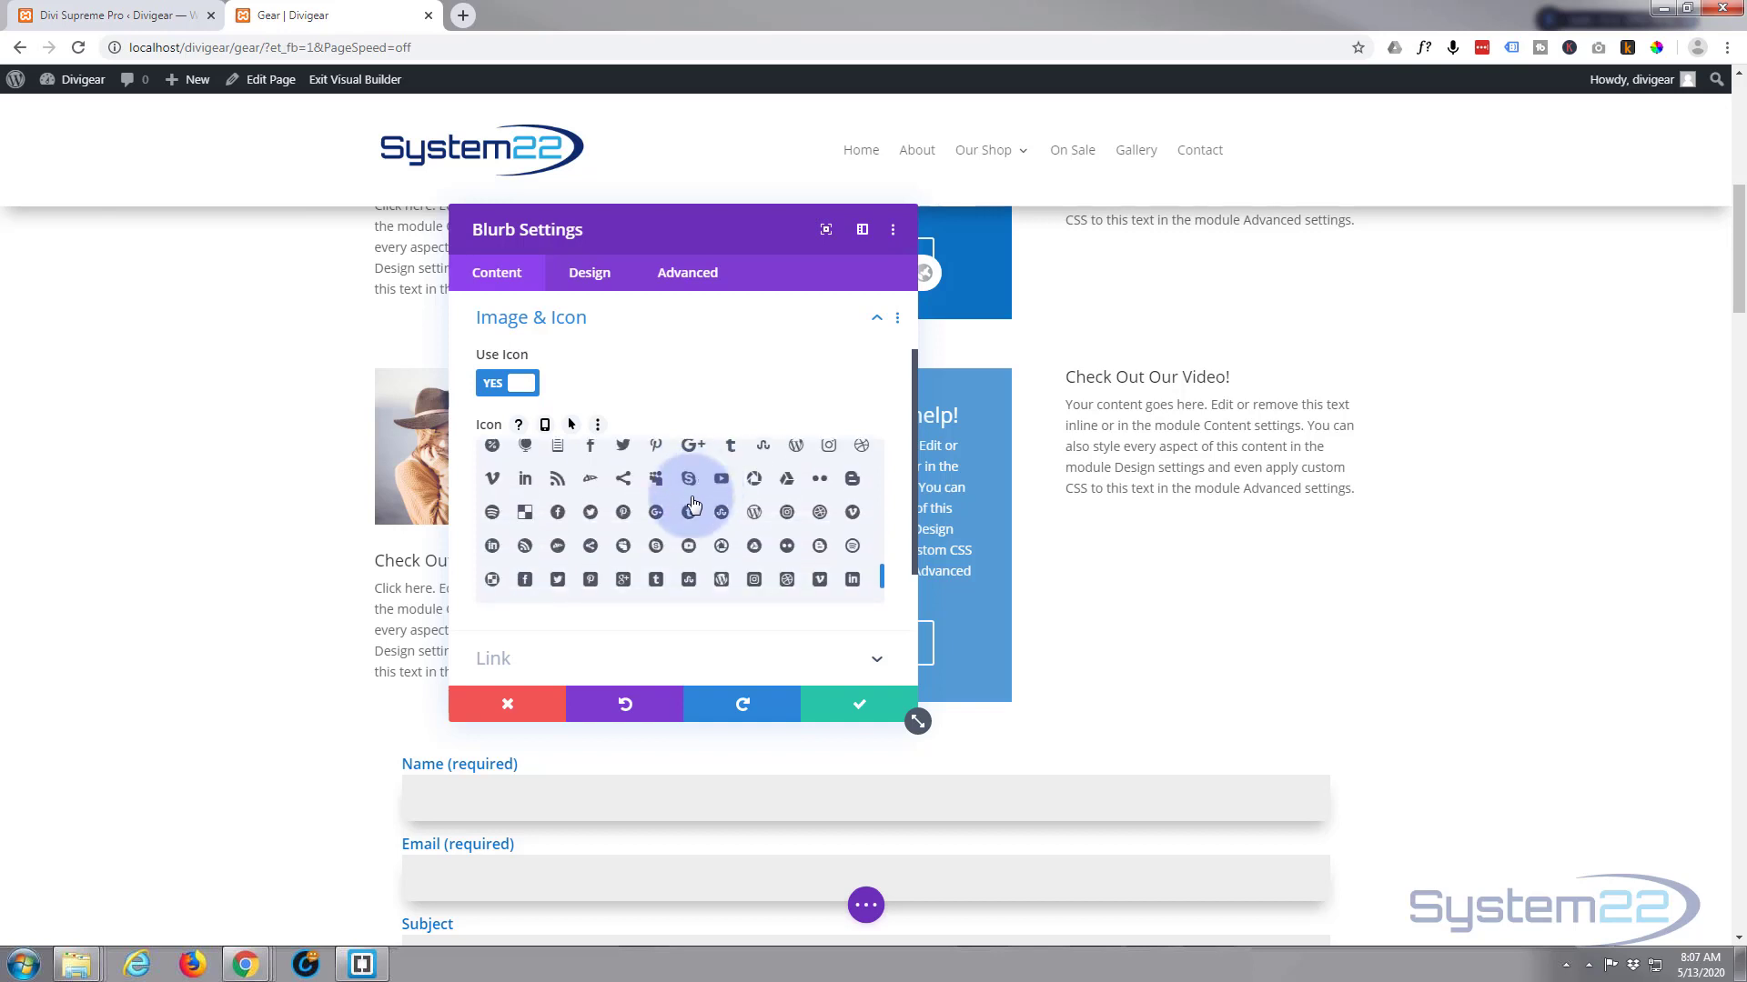
click(721, 480)
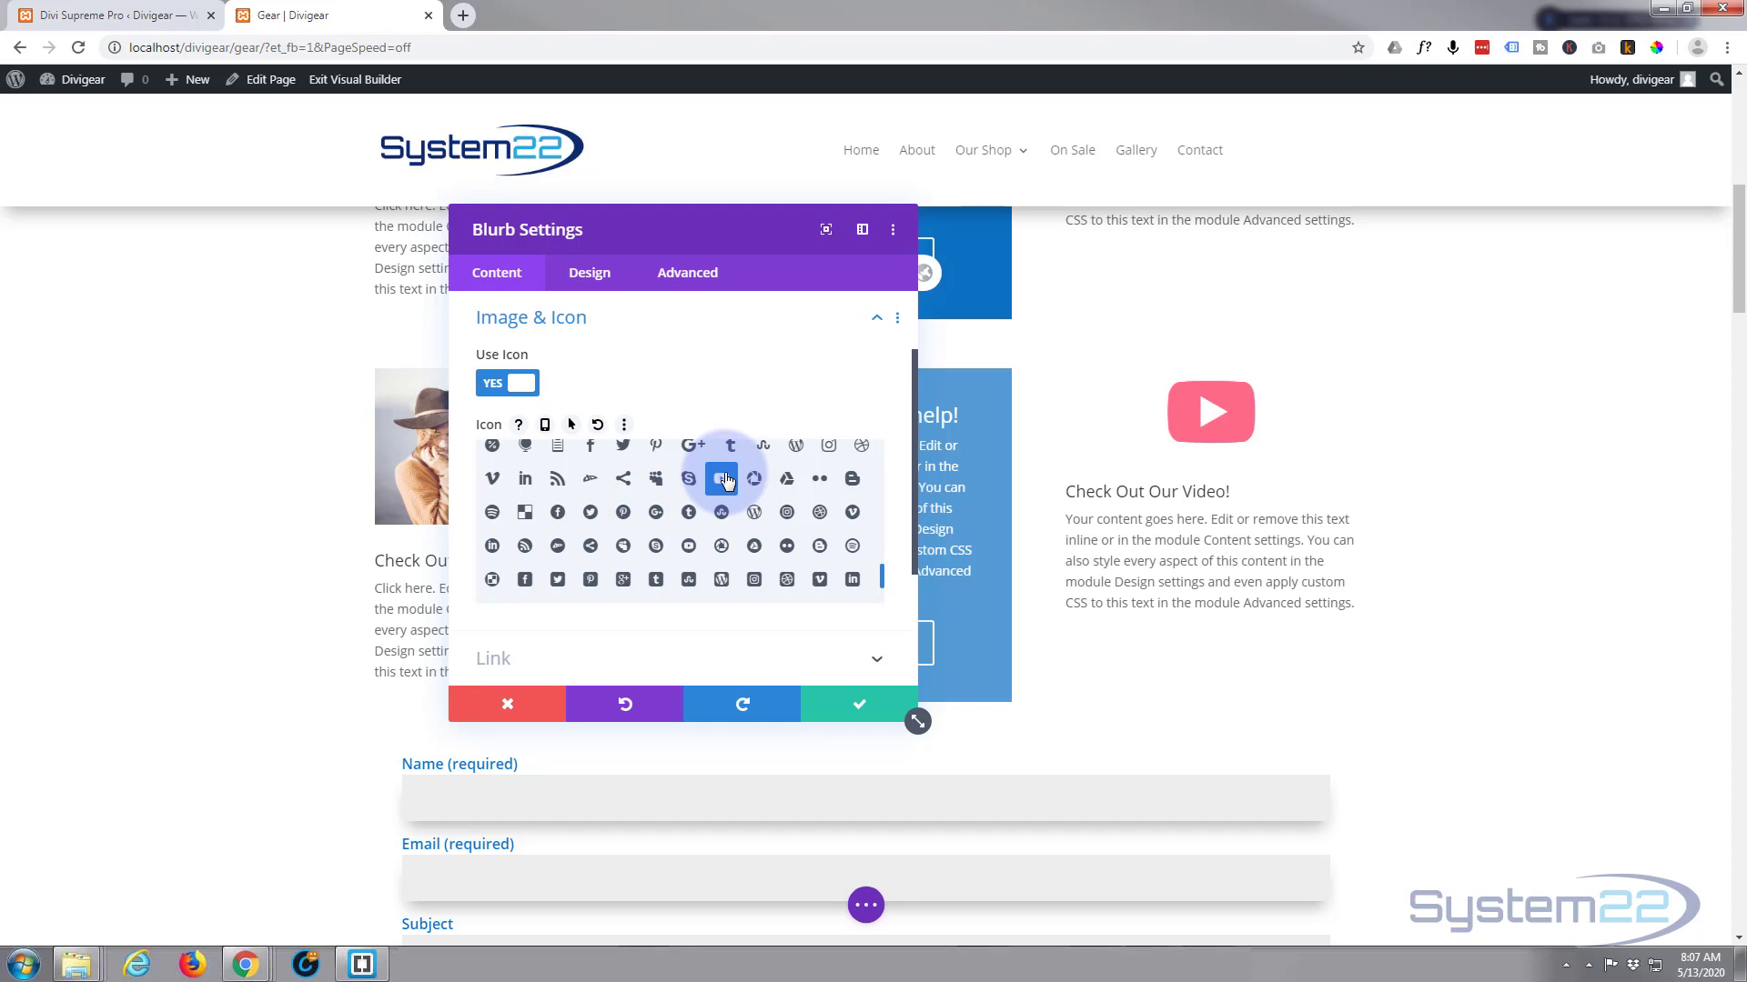
click(117, 15)
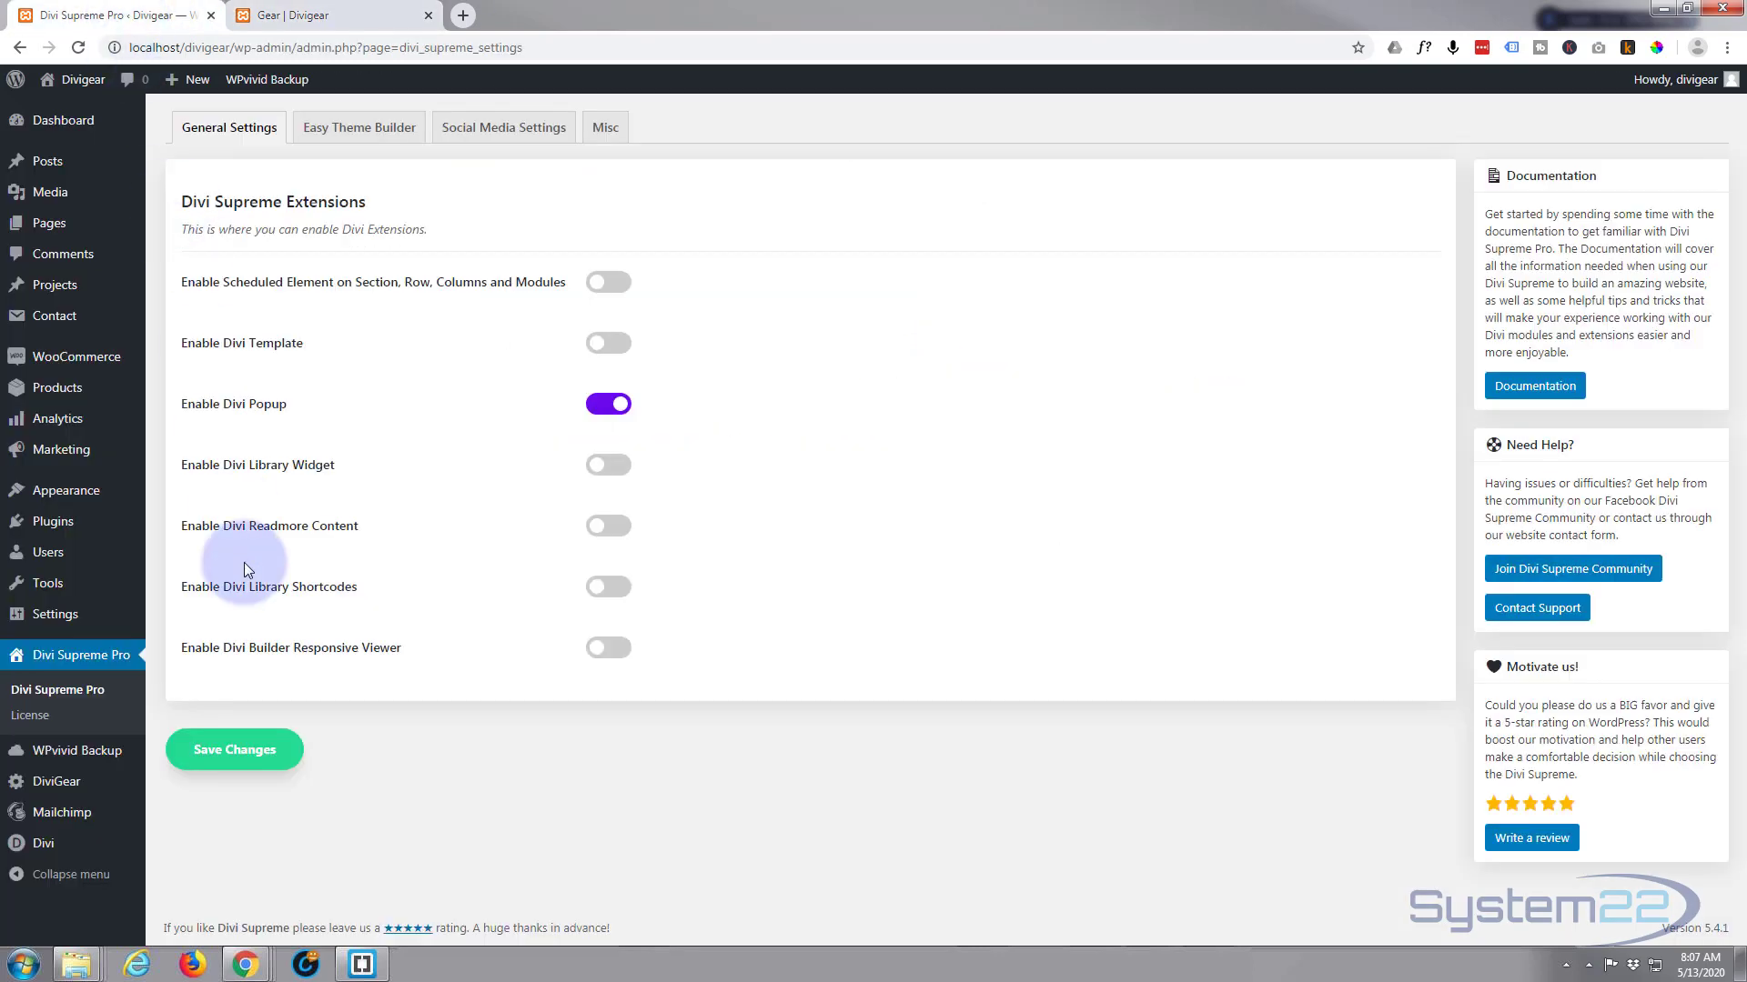
Step: Back in the builder, set Use Popup to YES under the blurb's Advanced > Visibility options
click(300, 16)
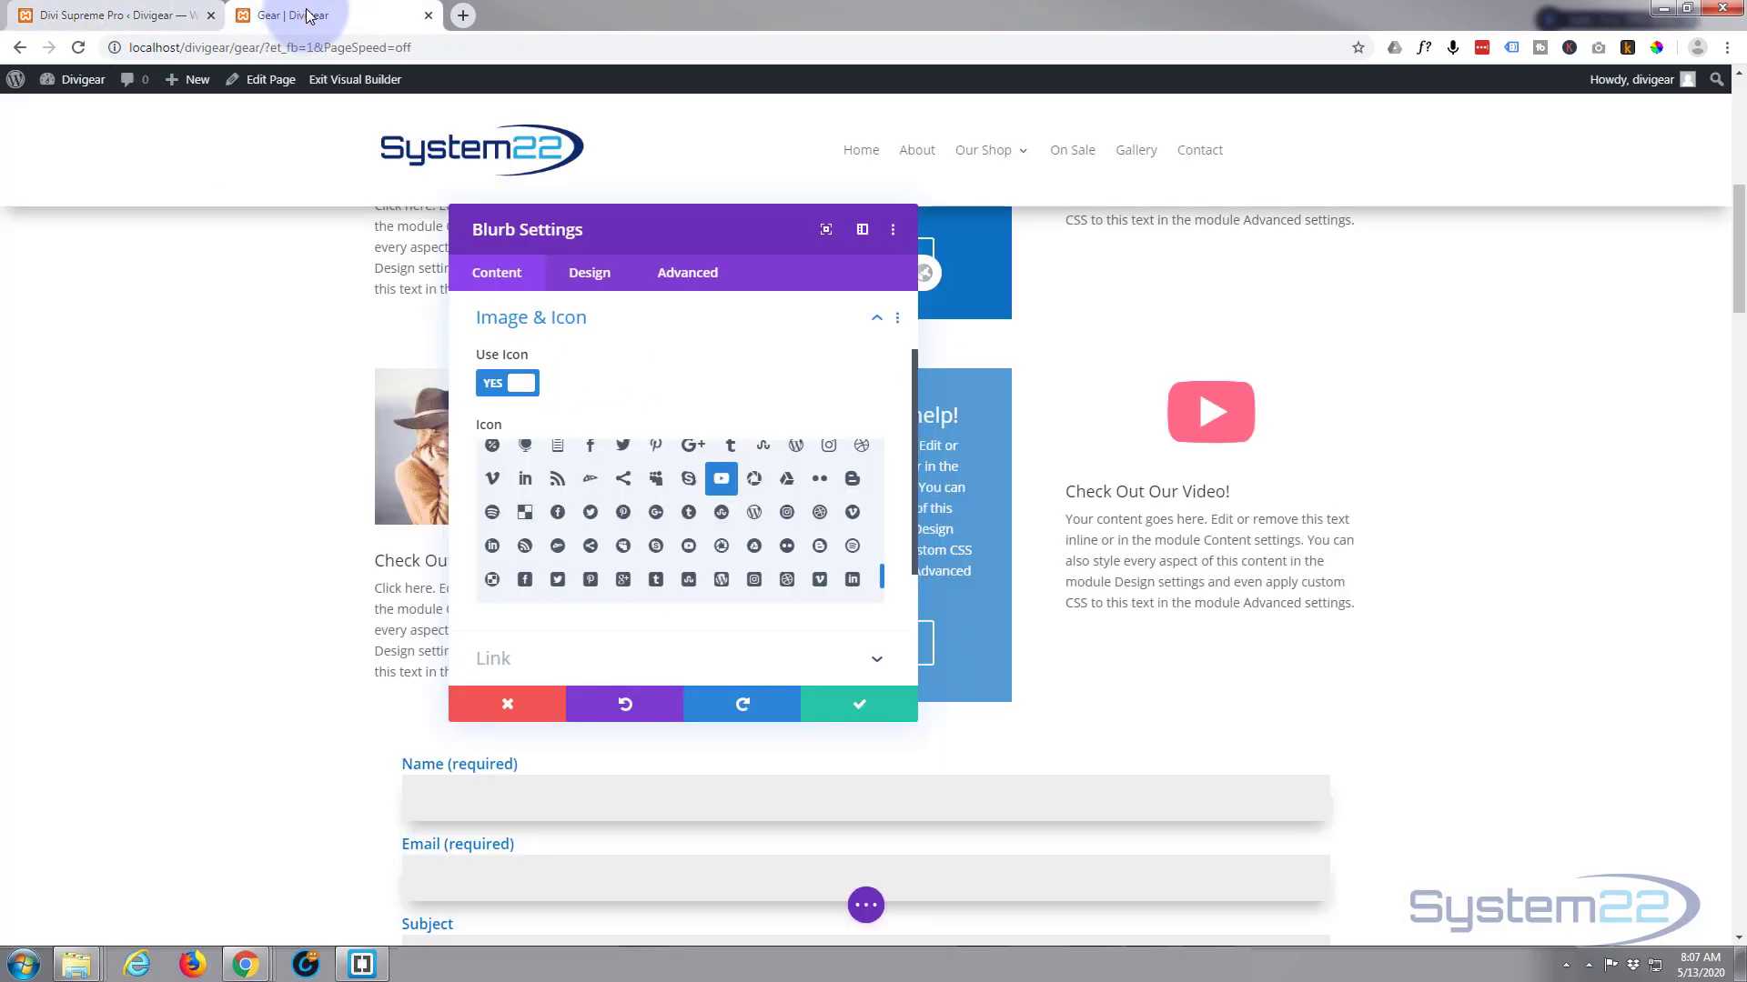
click(688, 276)
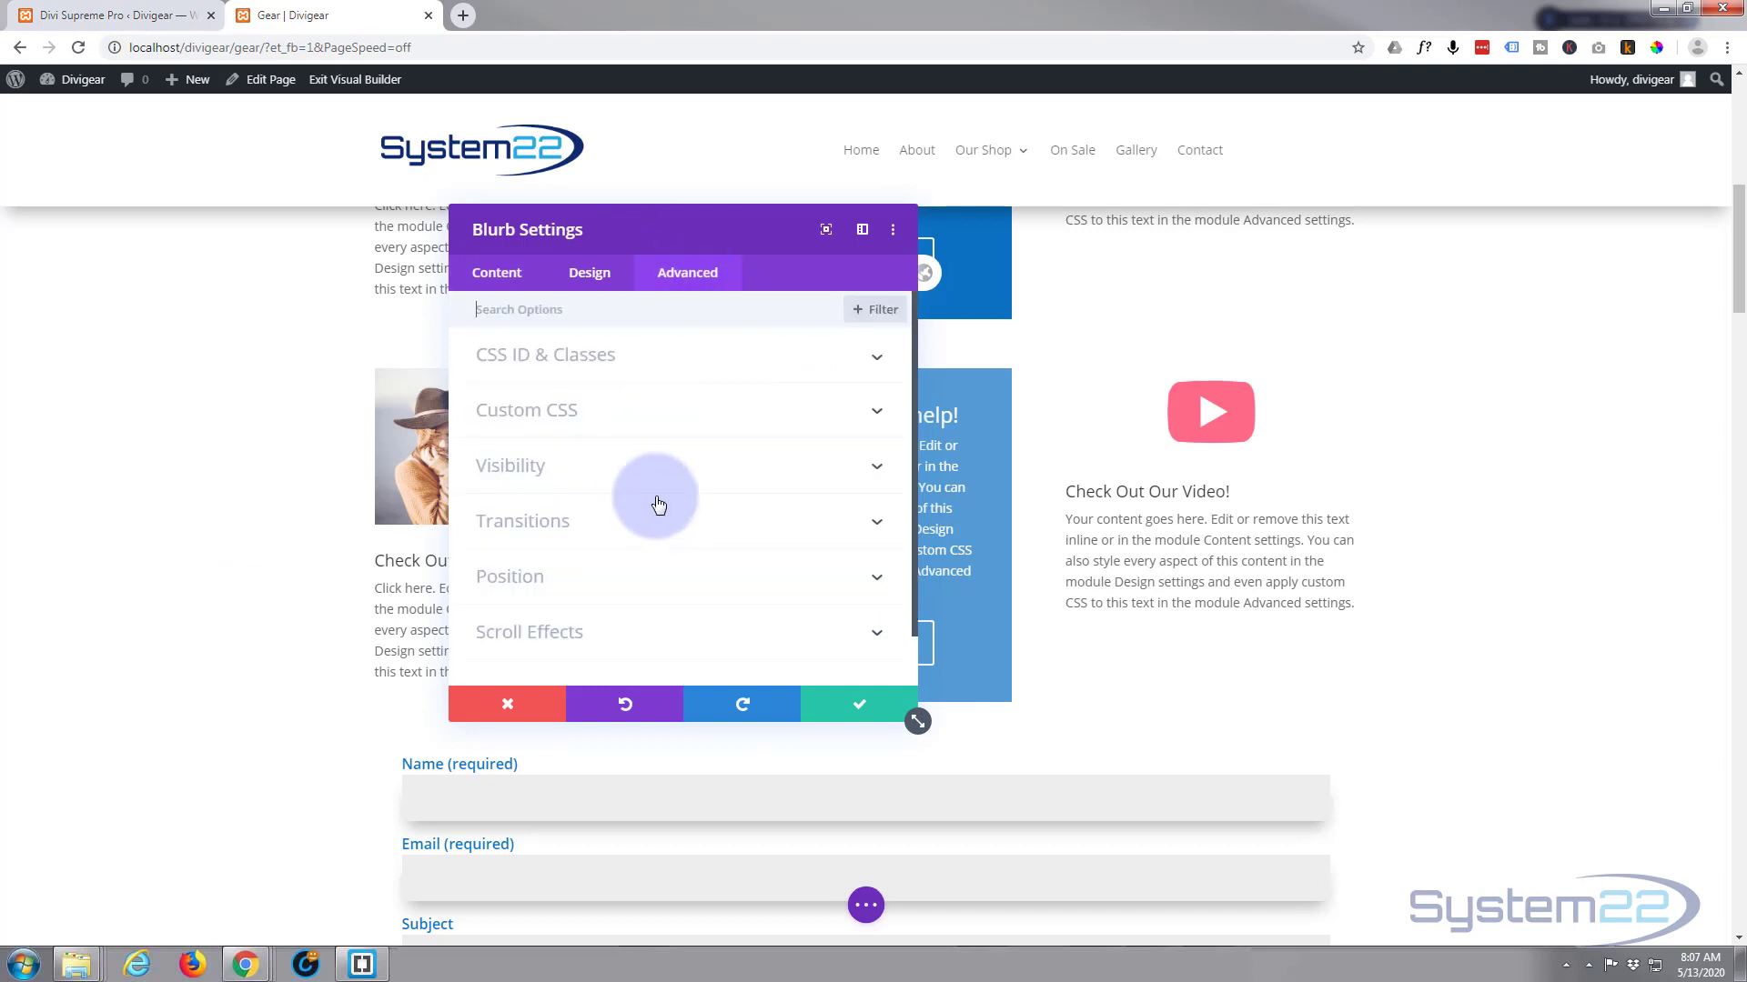
scroll(655, 505, down, 1)
click(674, 414)
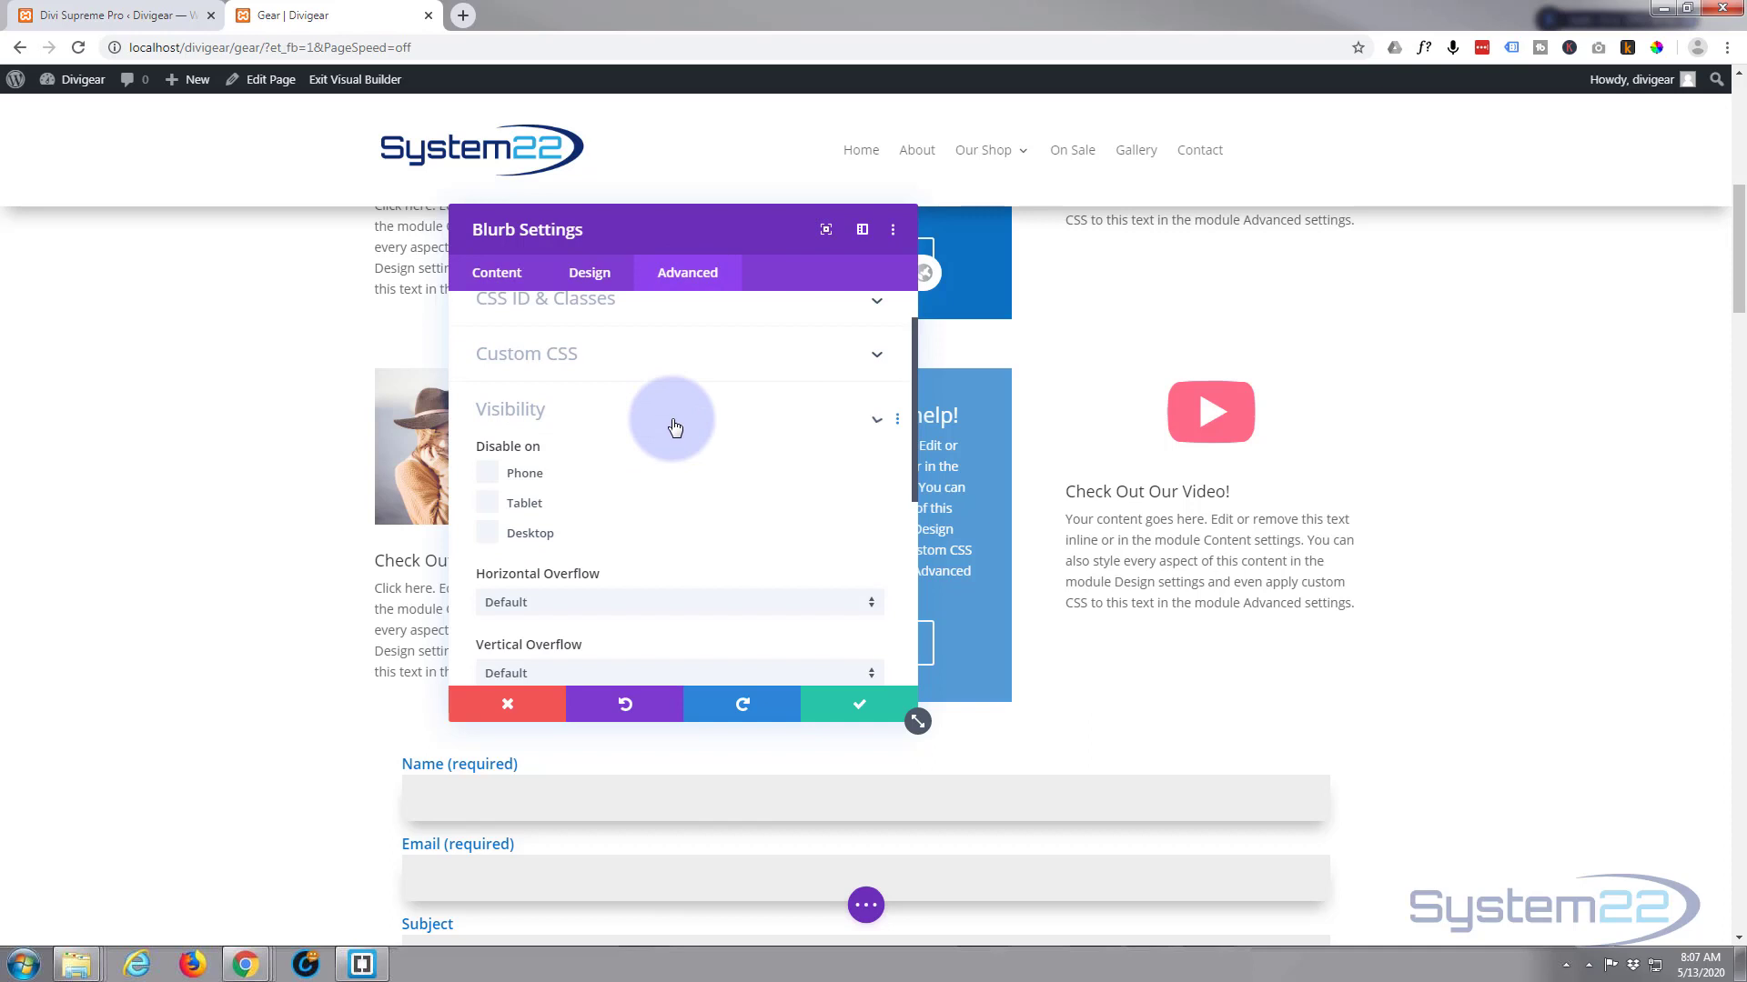
scroll(641, 445, down, 2)
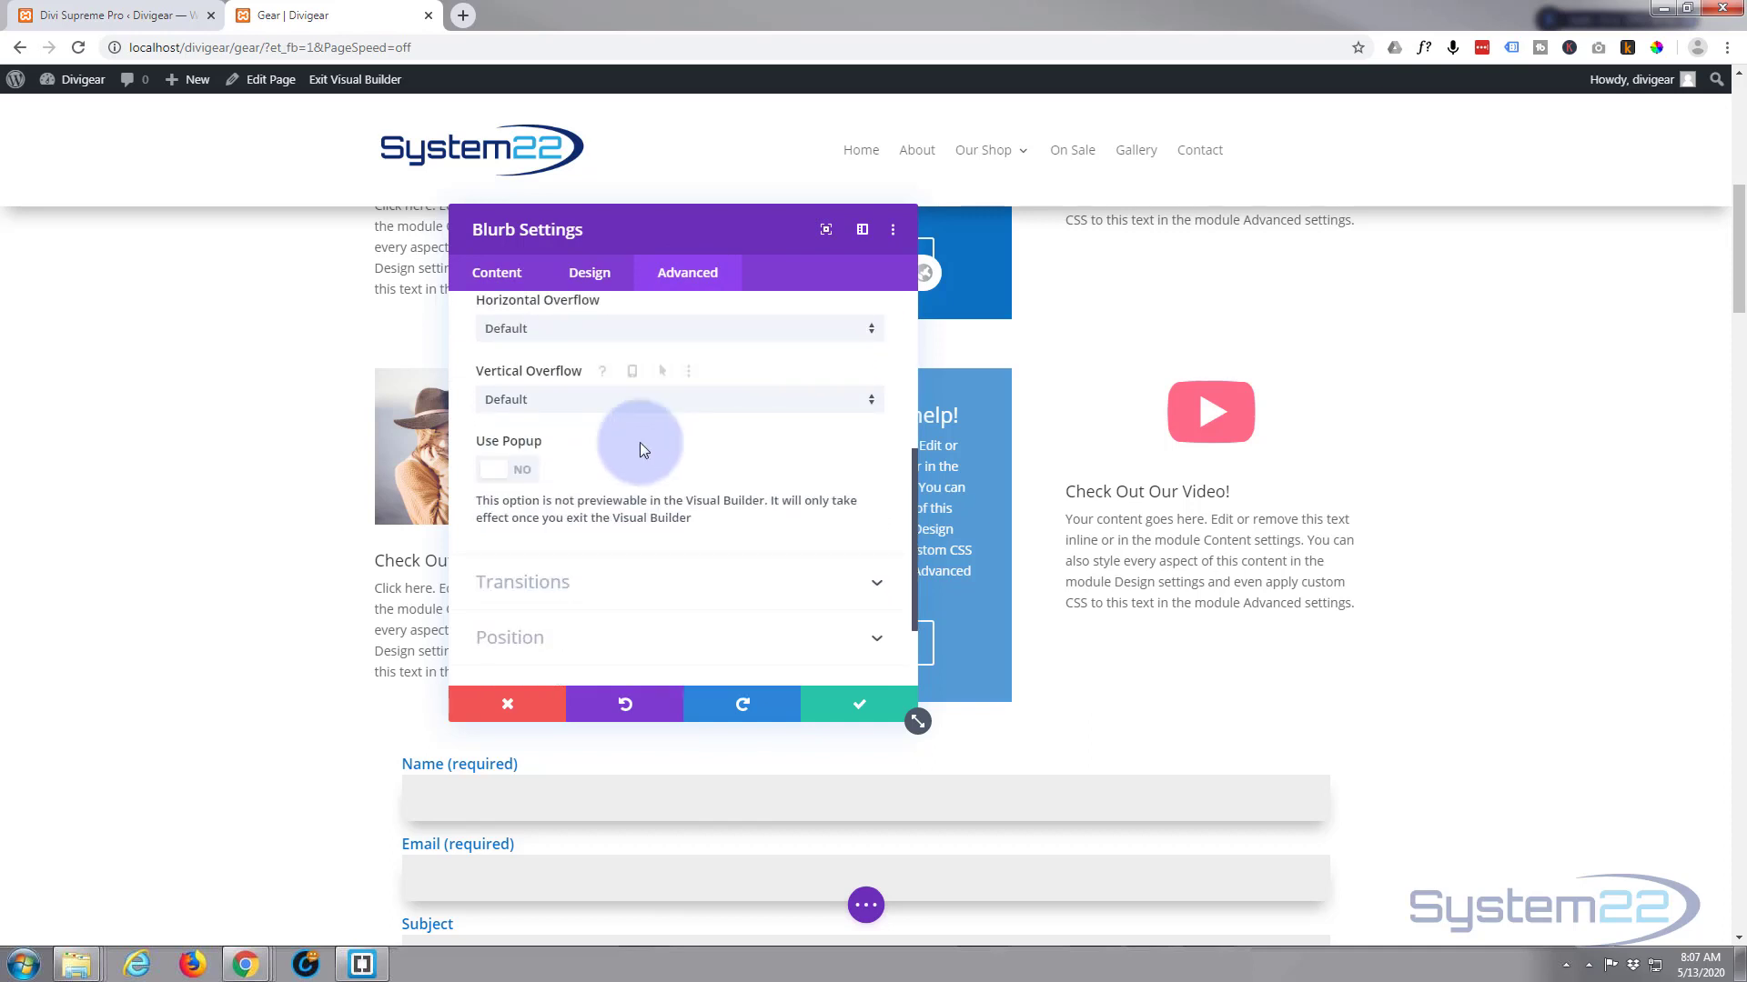
click(533, 474)
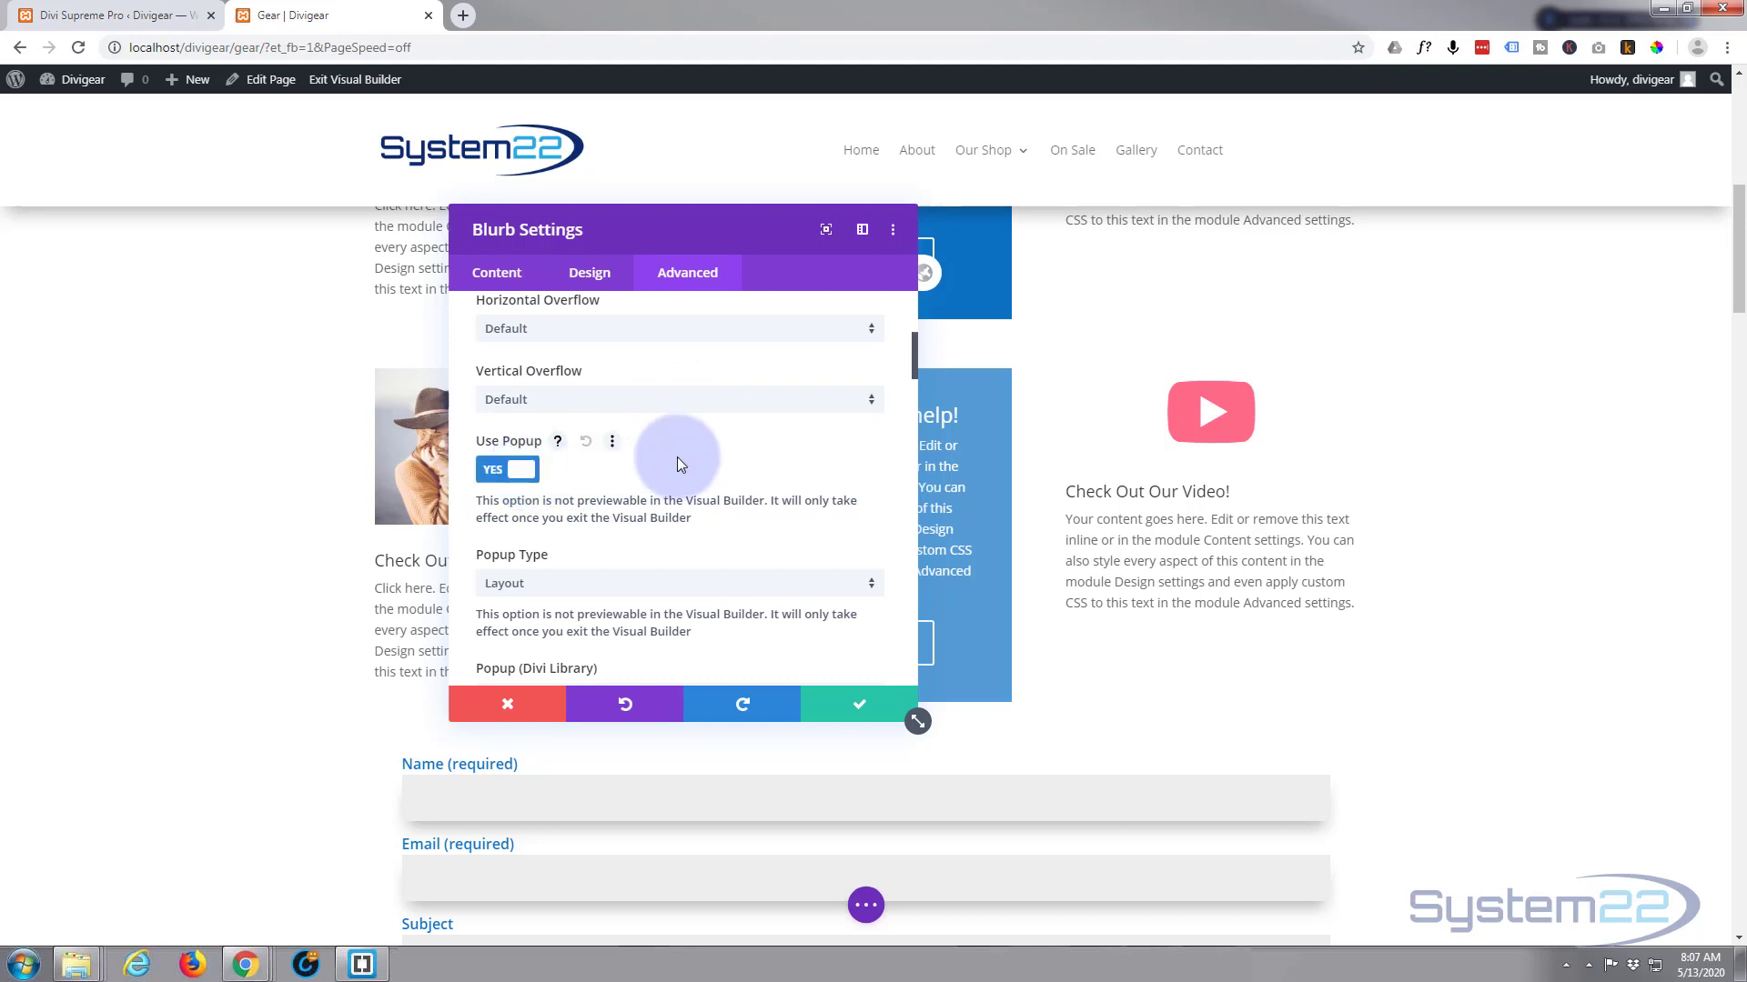
scroll(680, 453, down, 3)
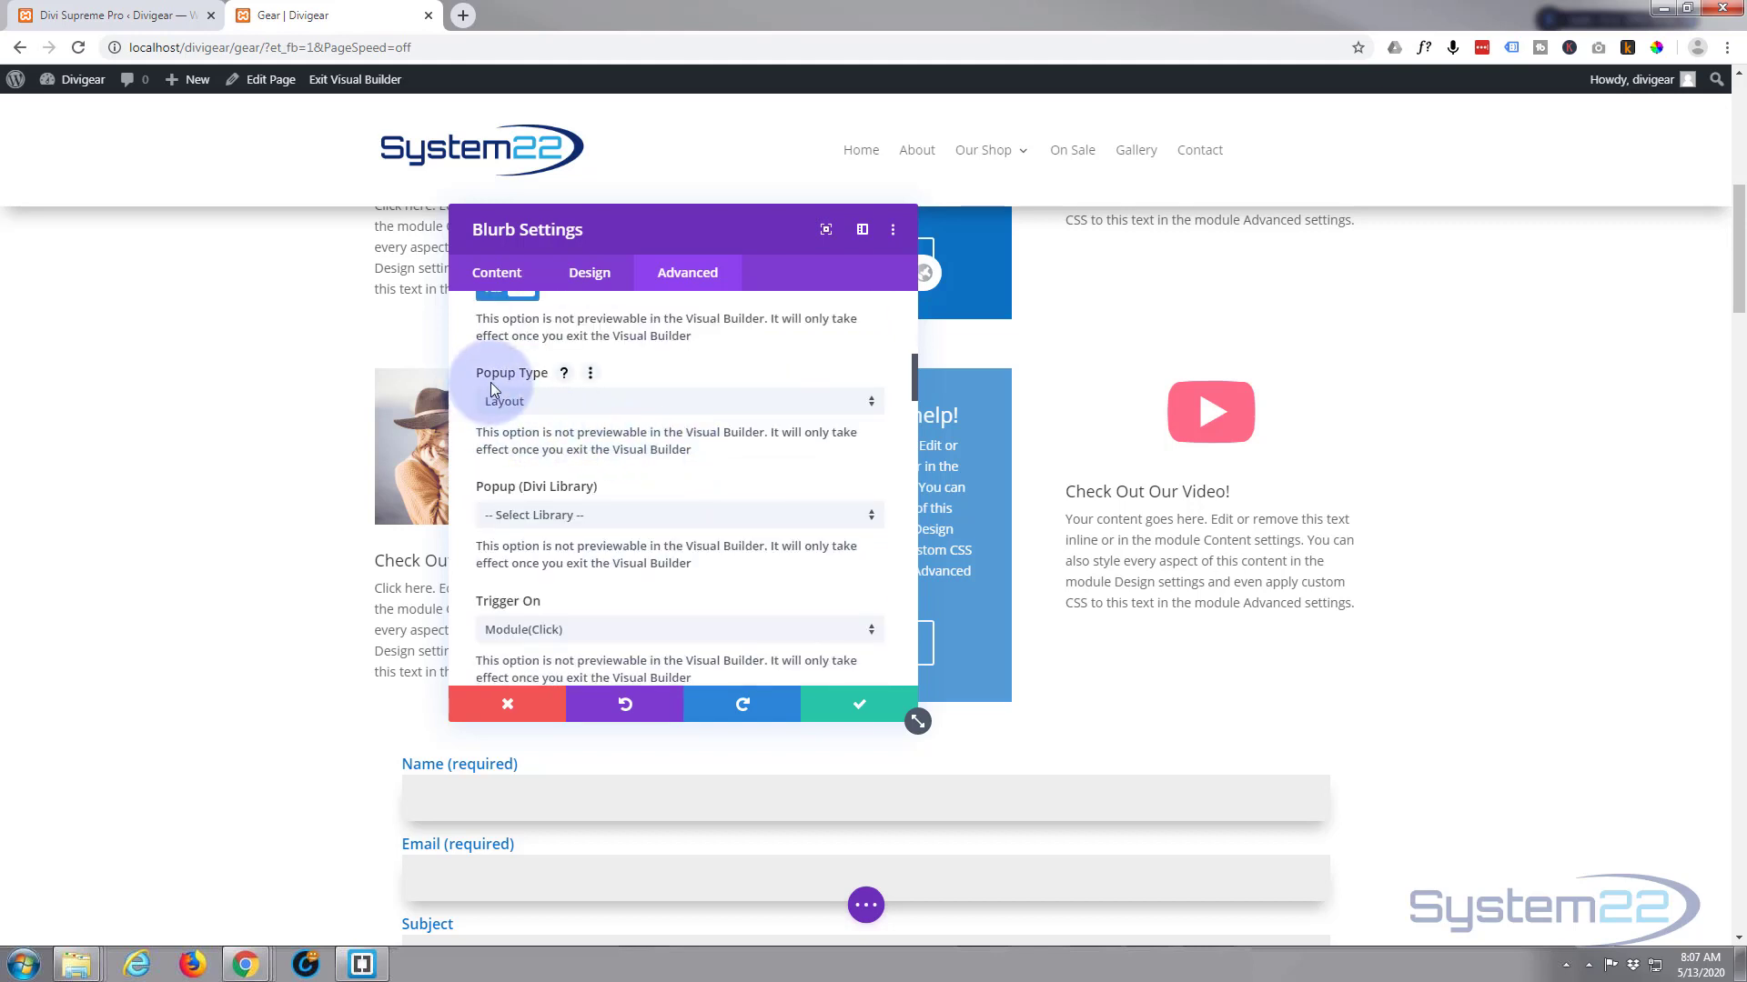
click(668, 400)
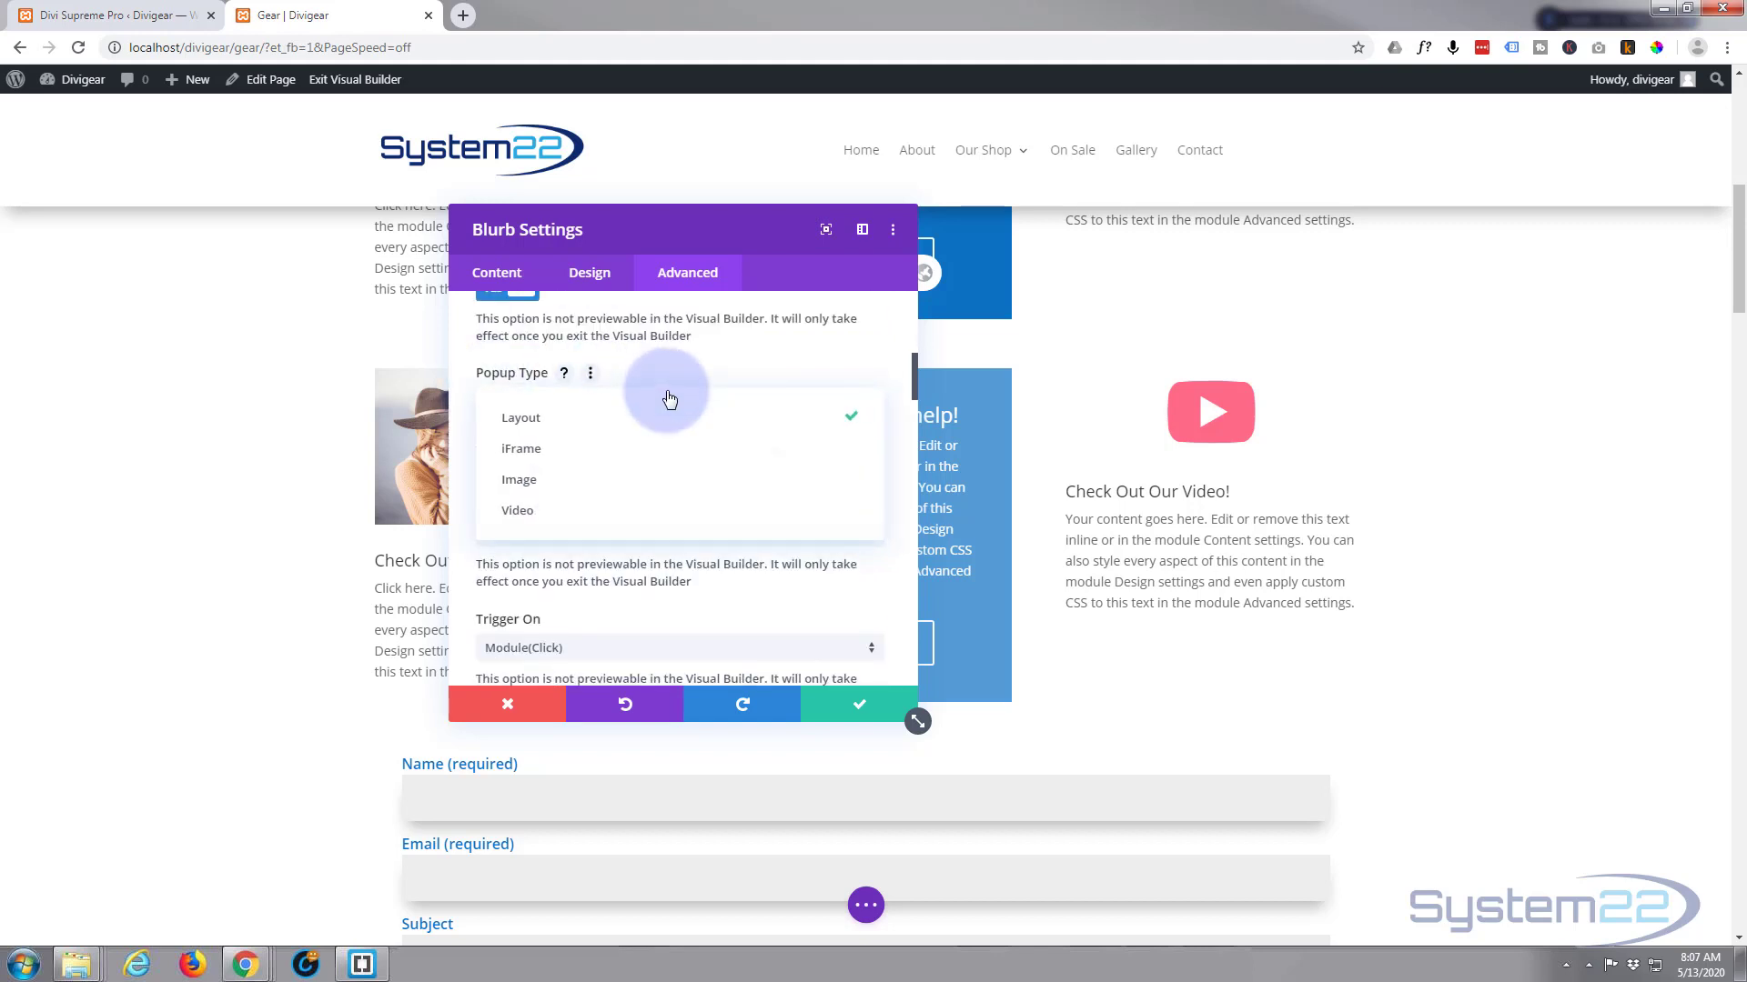
click(517, 512)
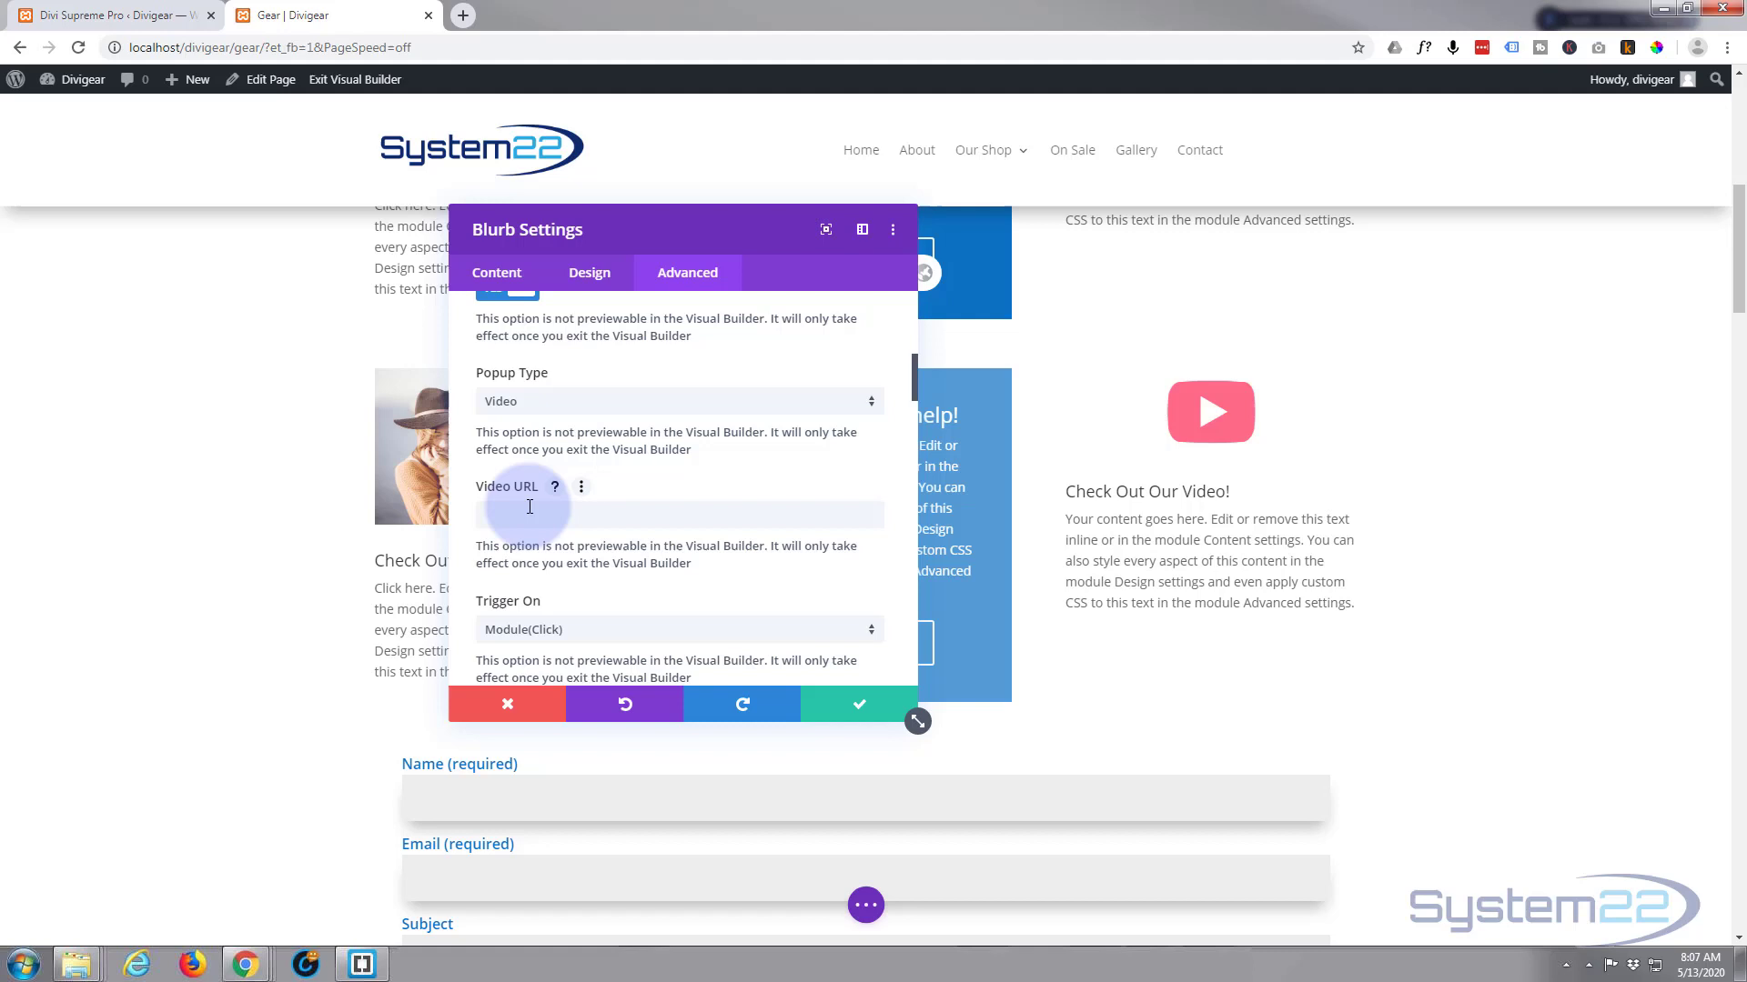
click(516, 512)
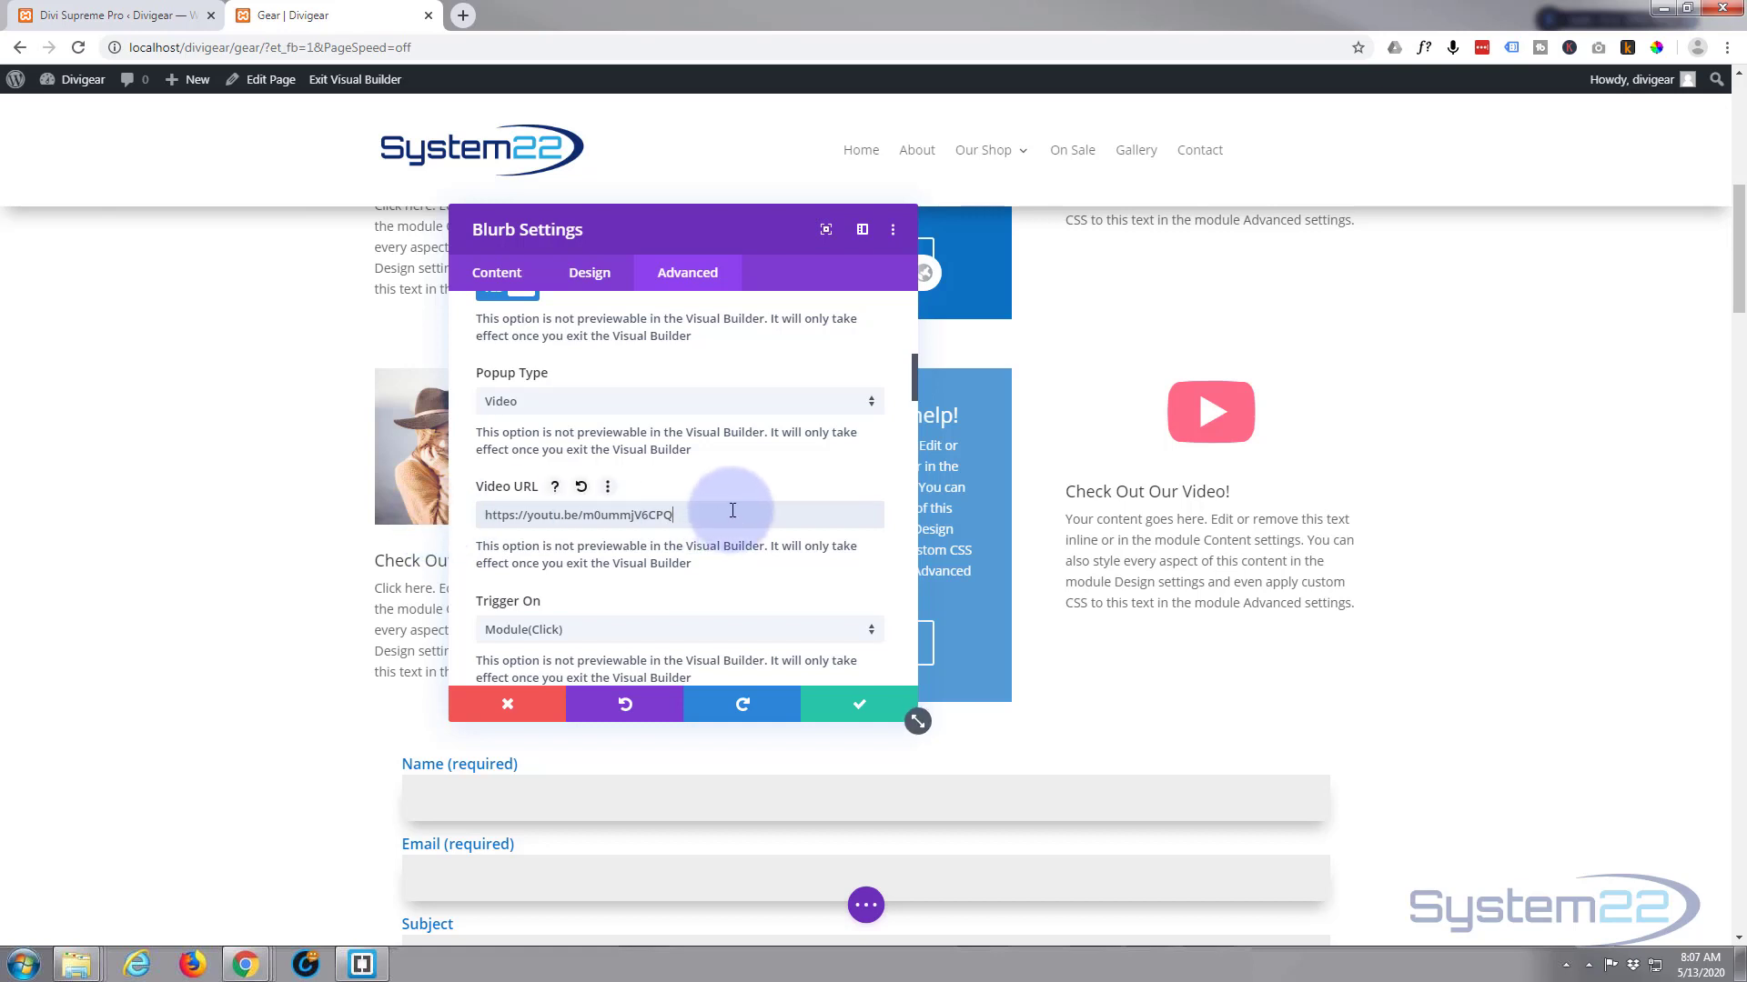
scroll(733, 516, down, 1)
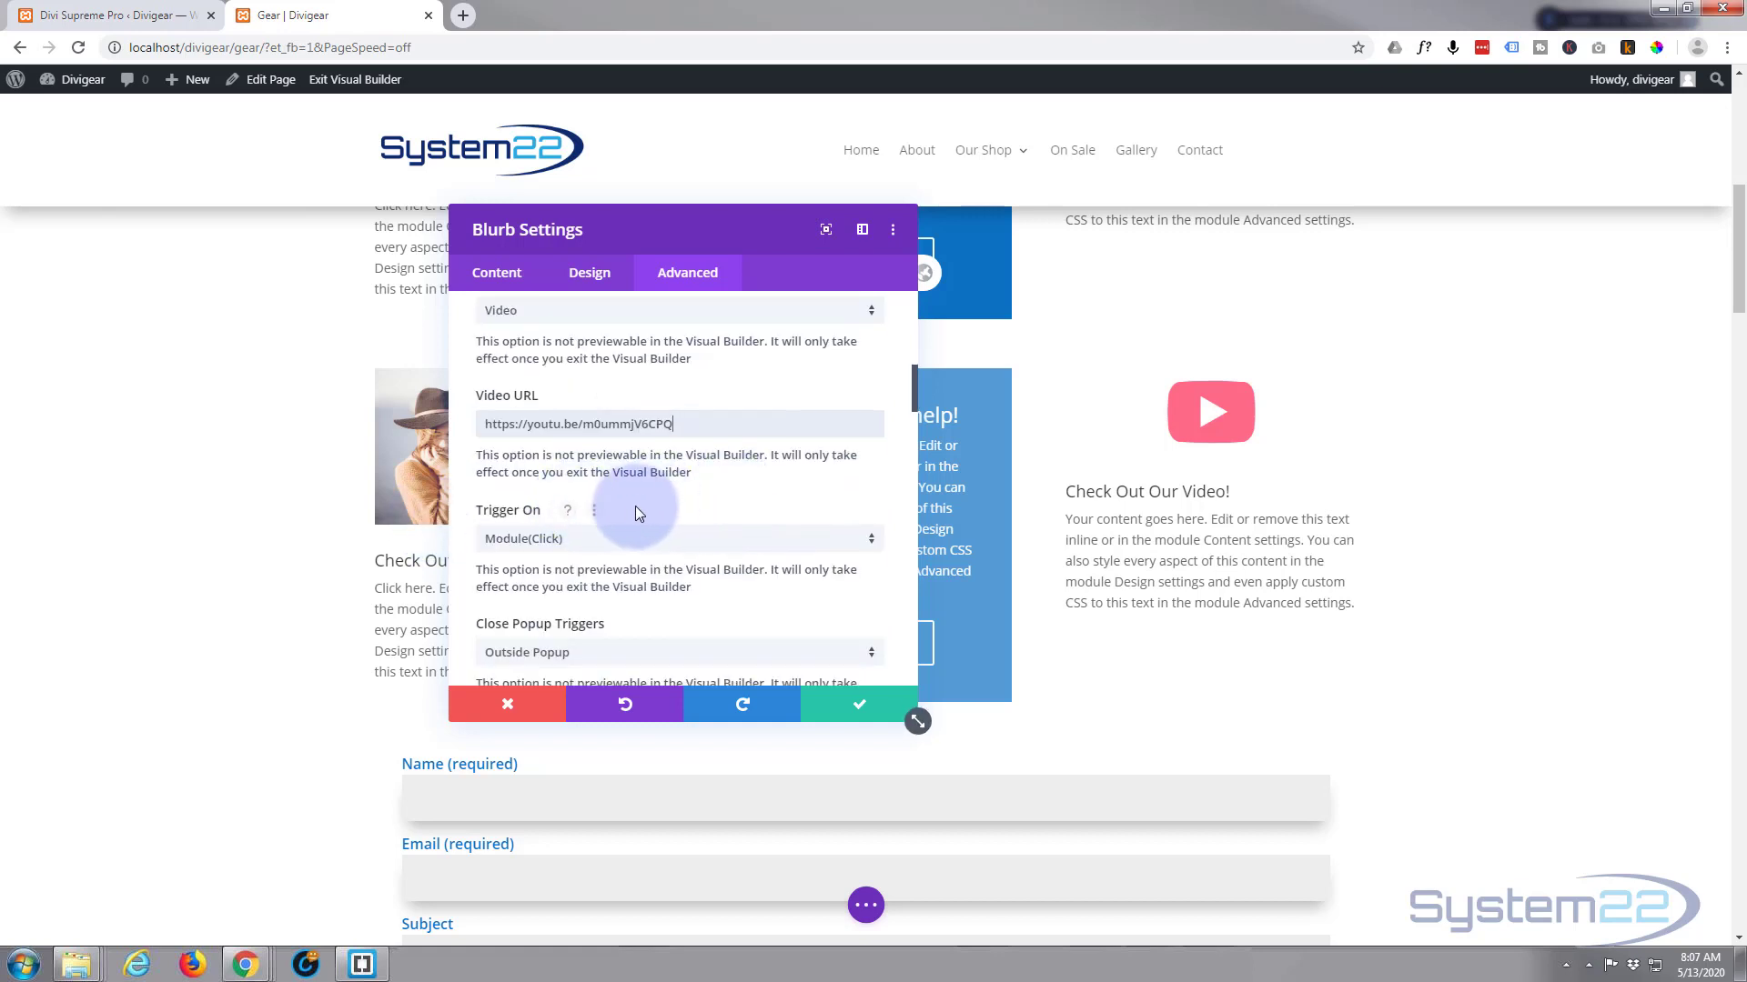
scroll(631, 507, down, 1)
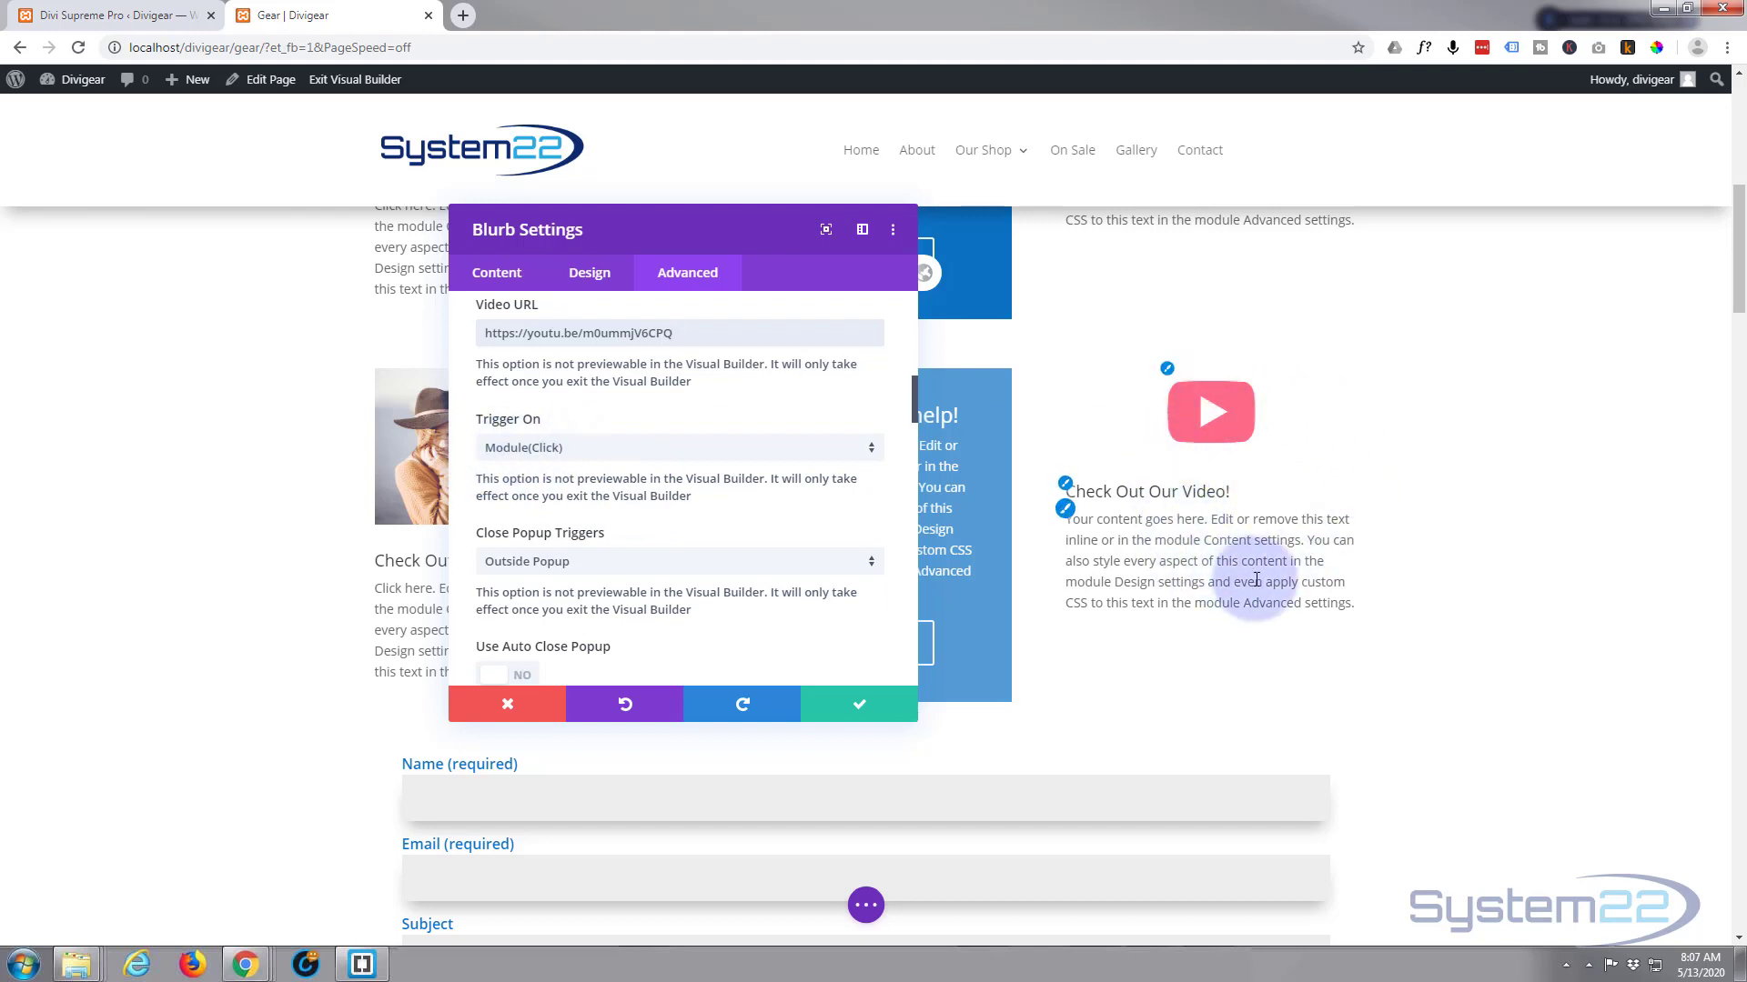
Step: Keep Trigger On as Module(Click) and leave Auto Close turned off
click(647, 448)
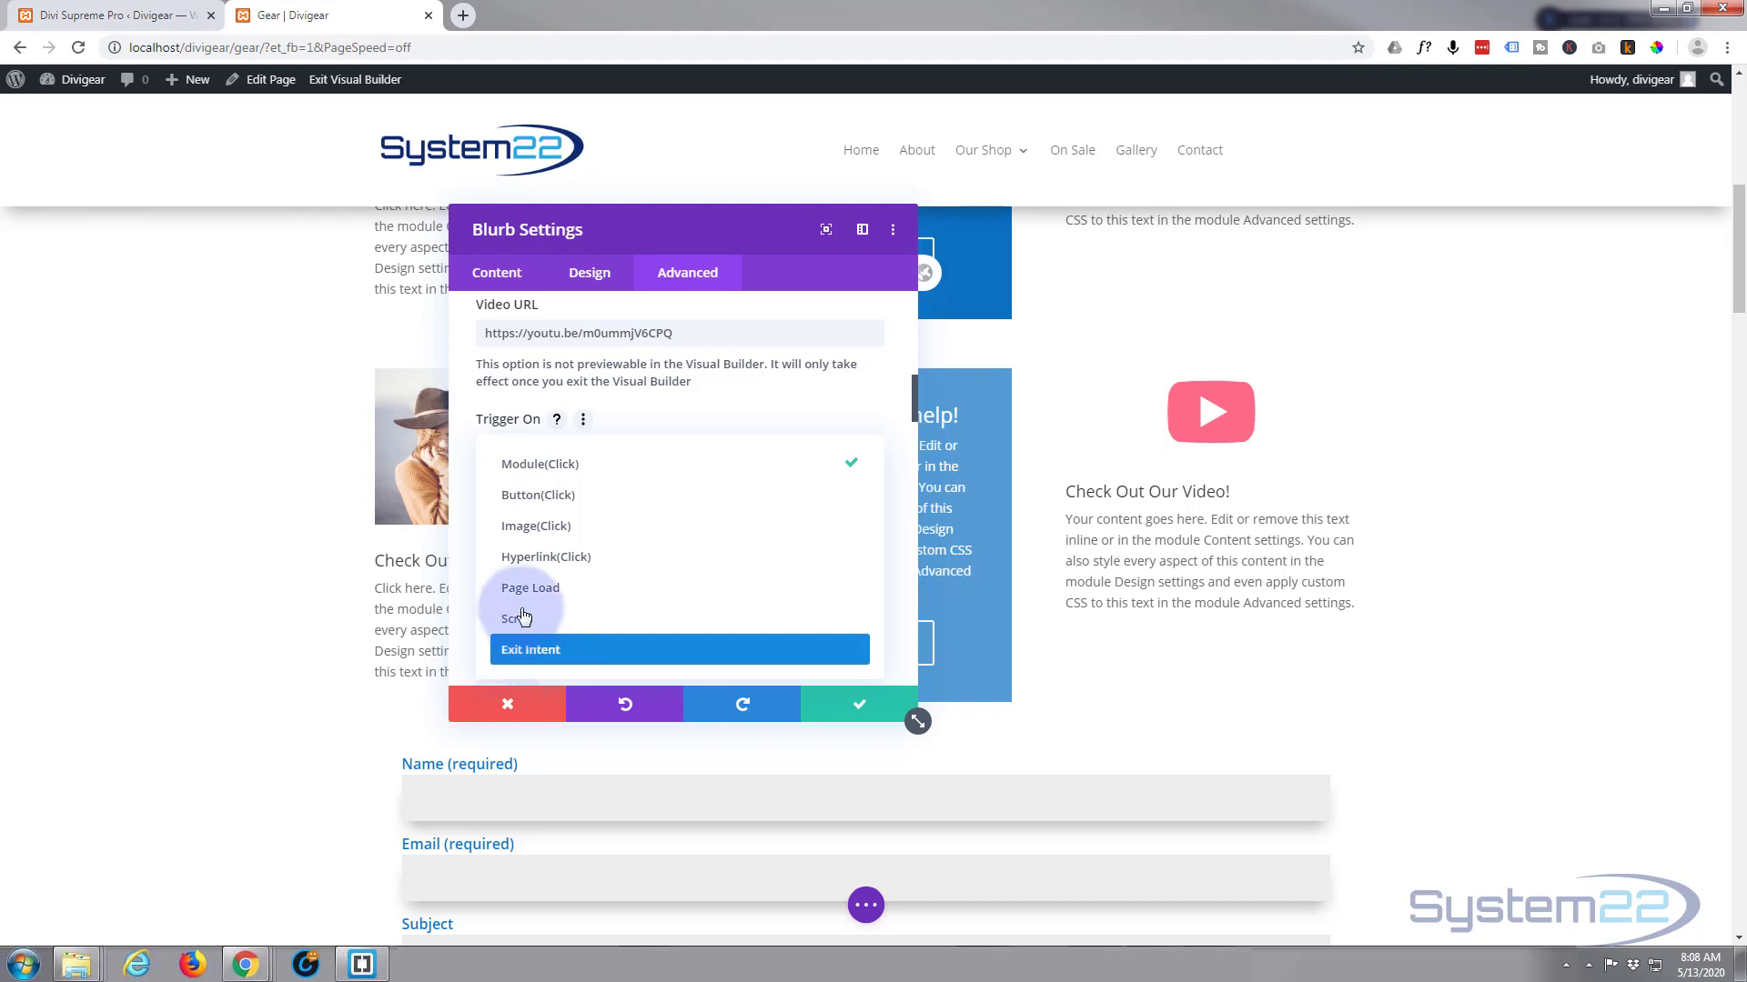
click(763, 405)
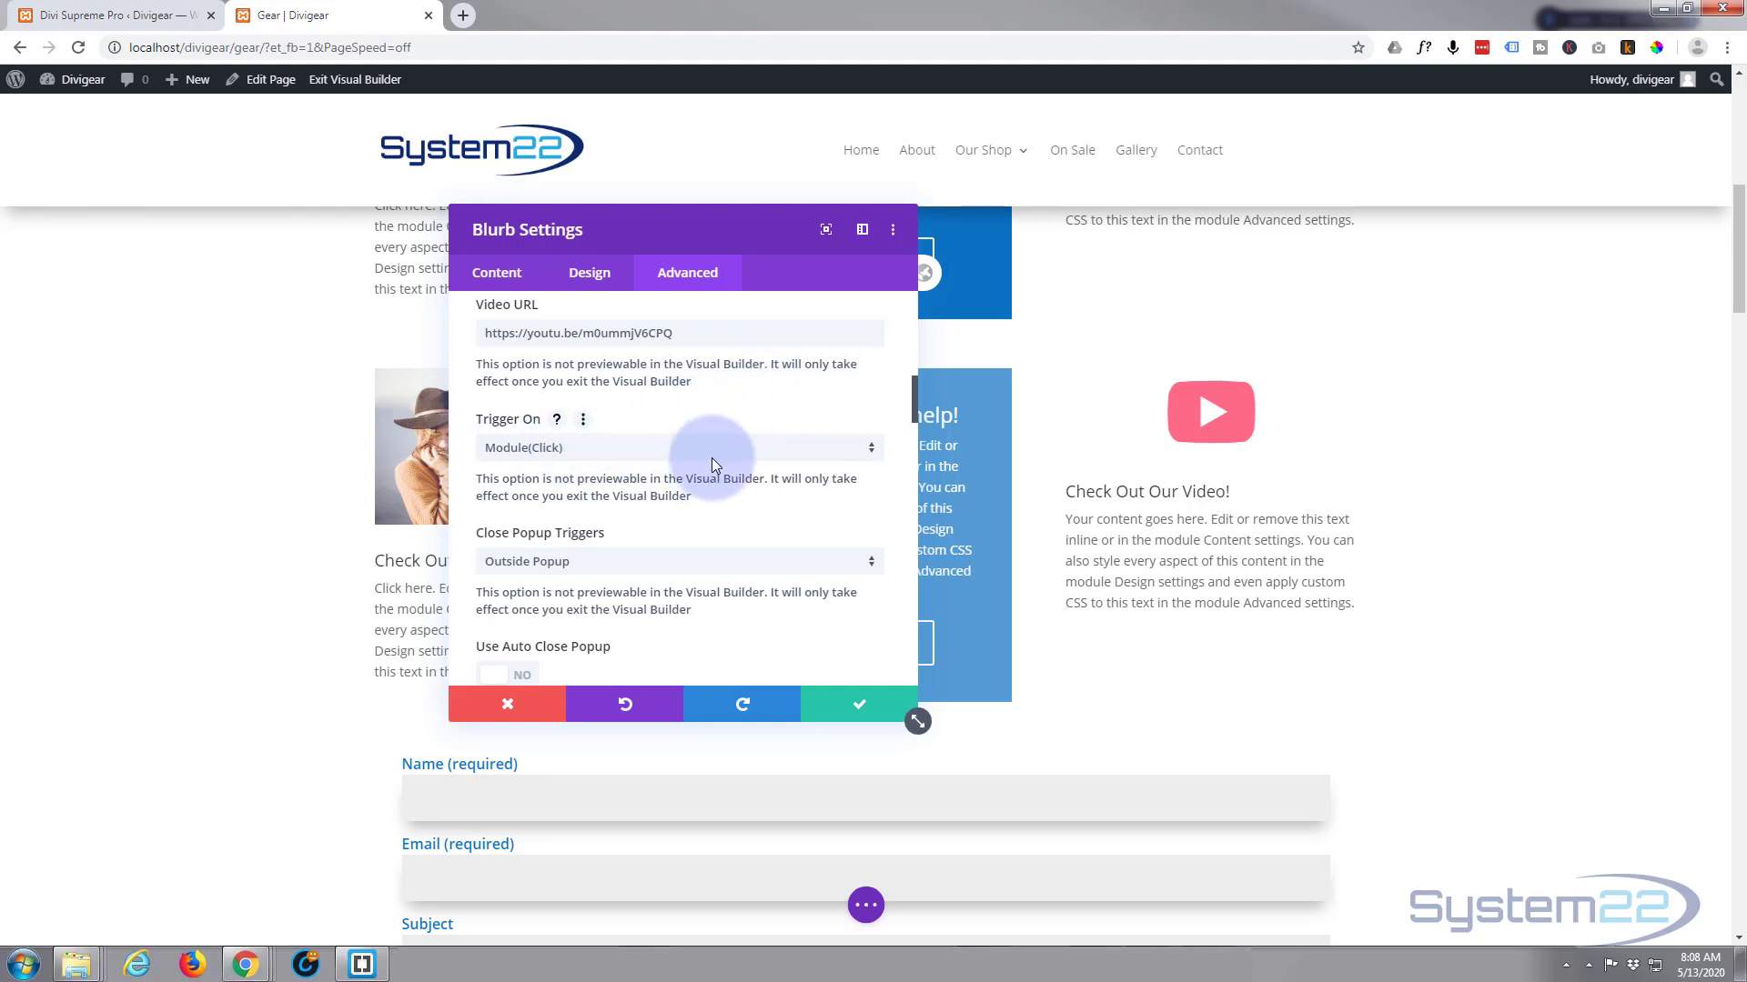
scroll(720, 465, down, 1)
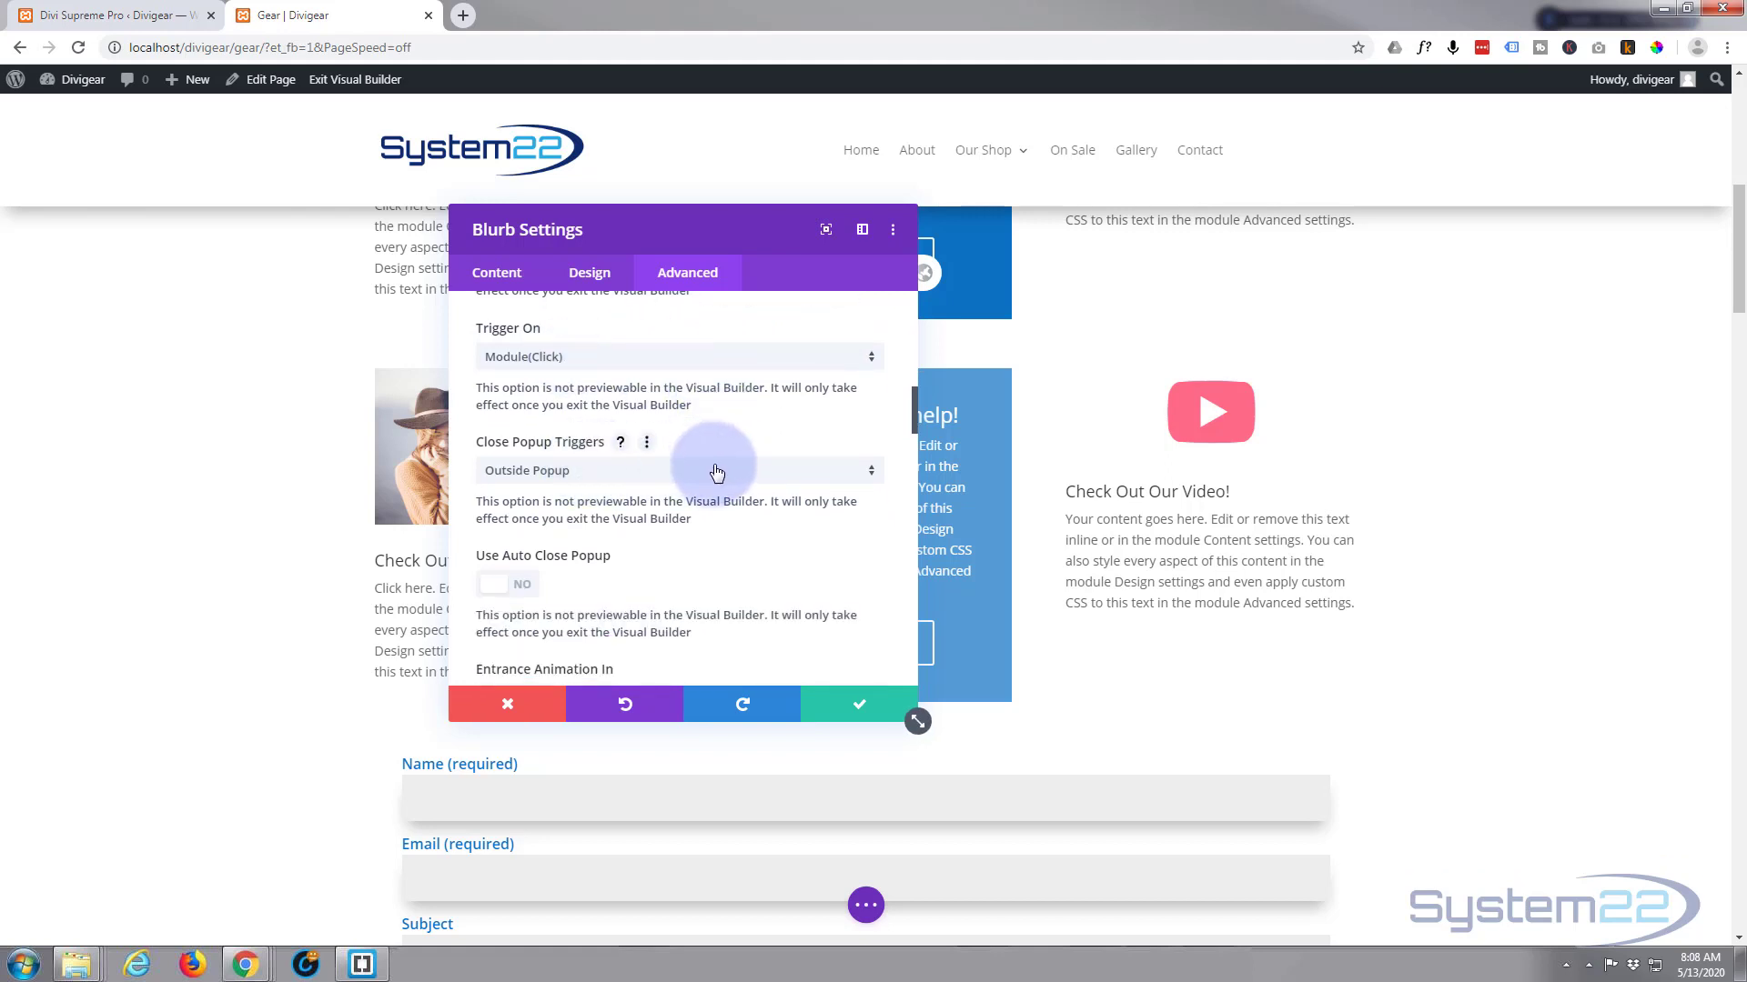
scroll(717, 472, down, 1)
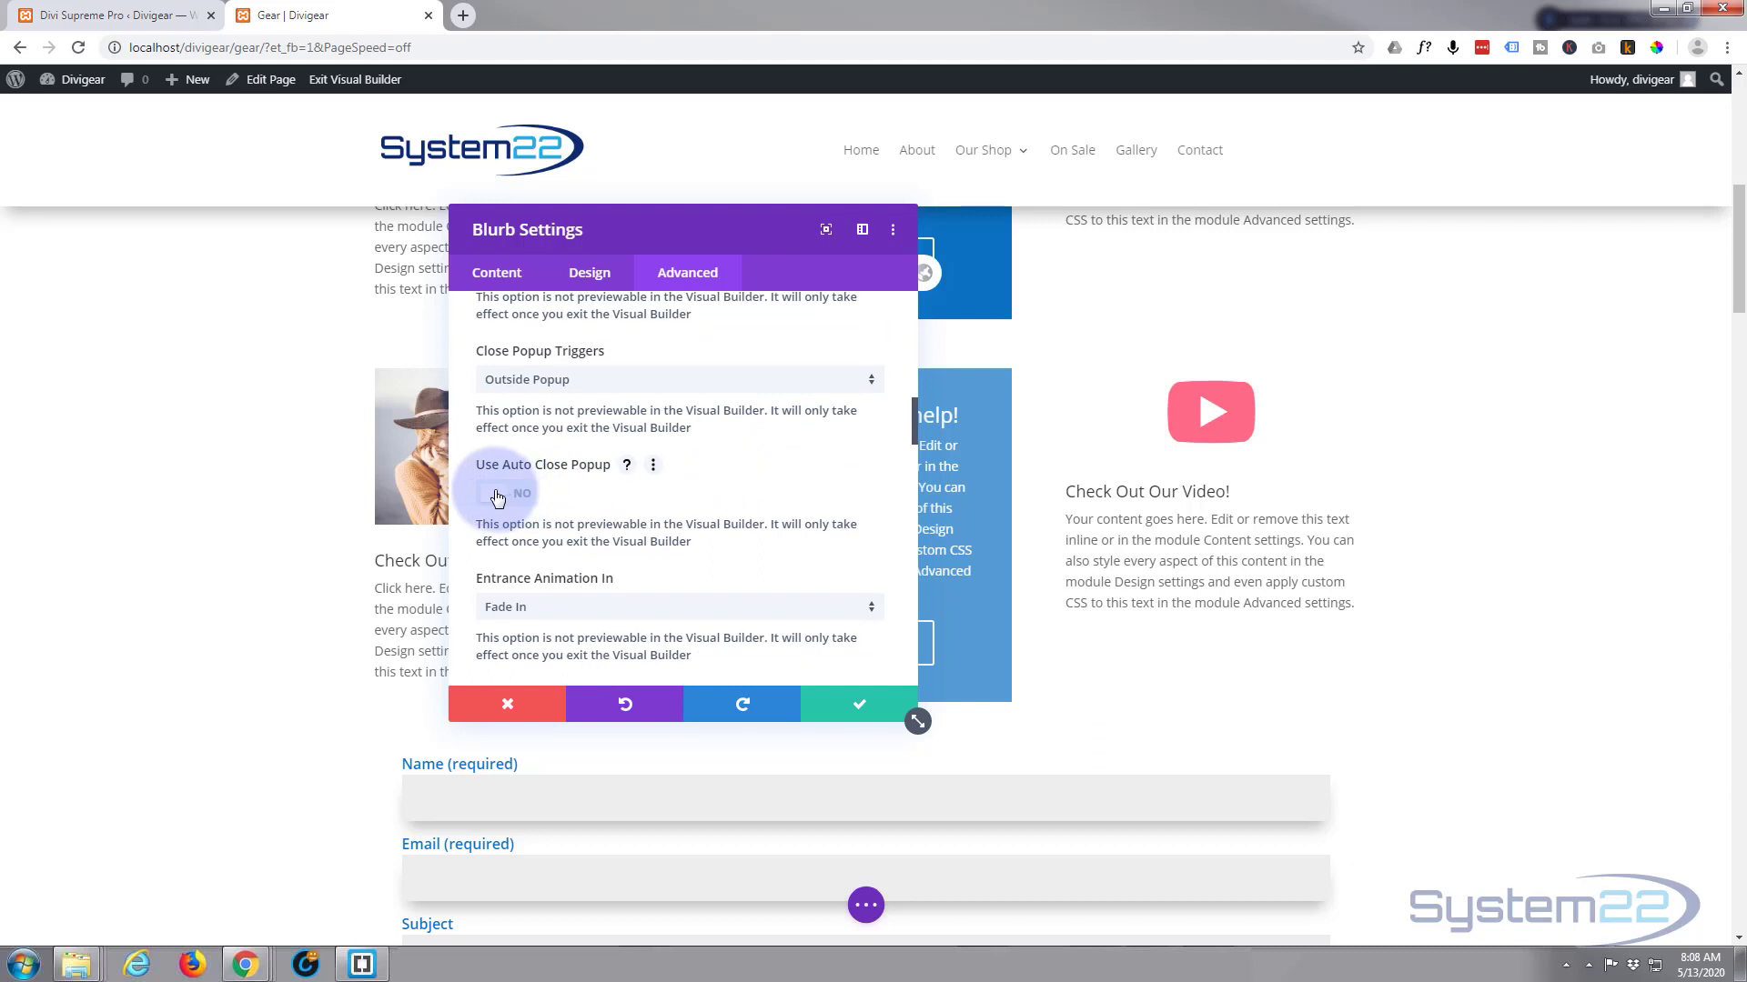
scroll(602, 488, down, 1)
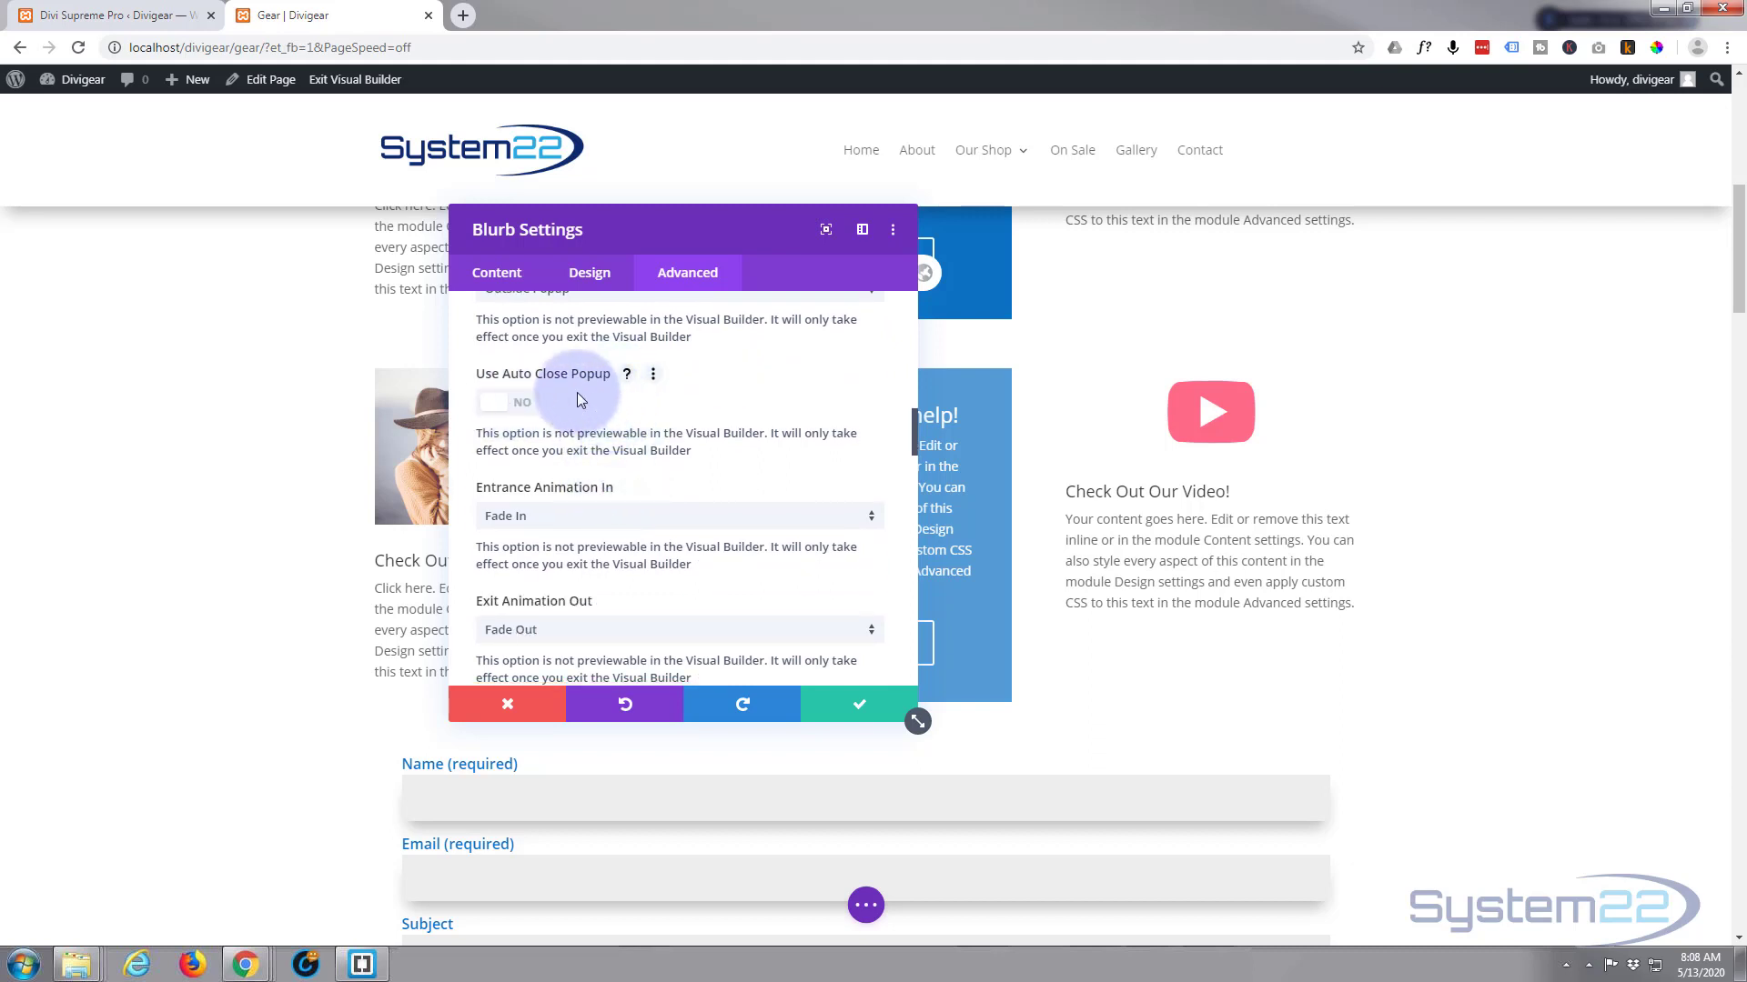
click(510, 407)
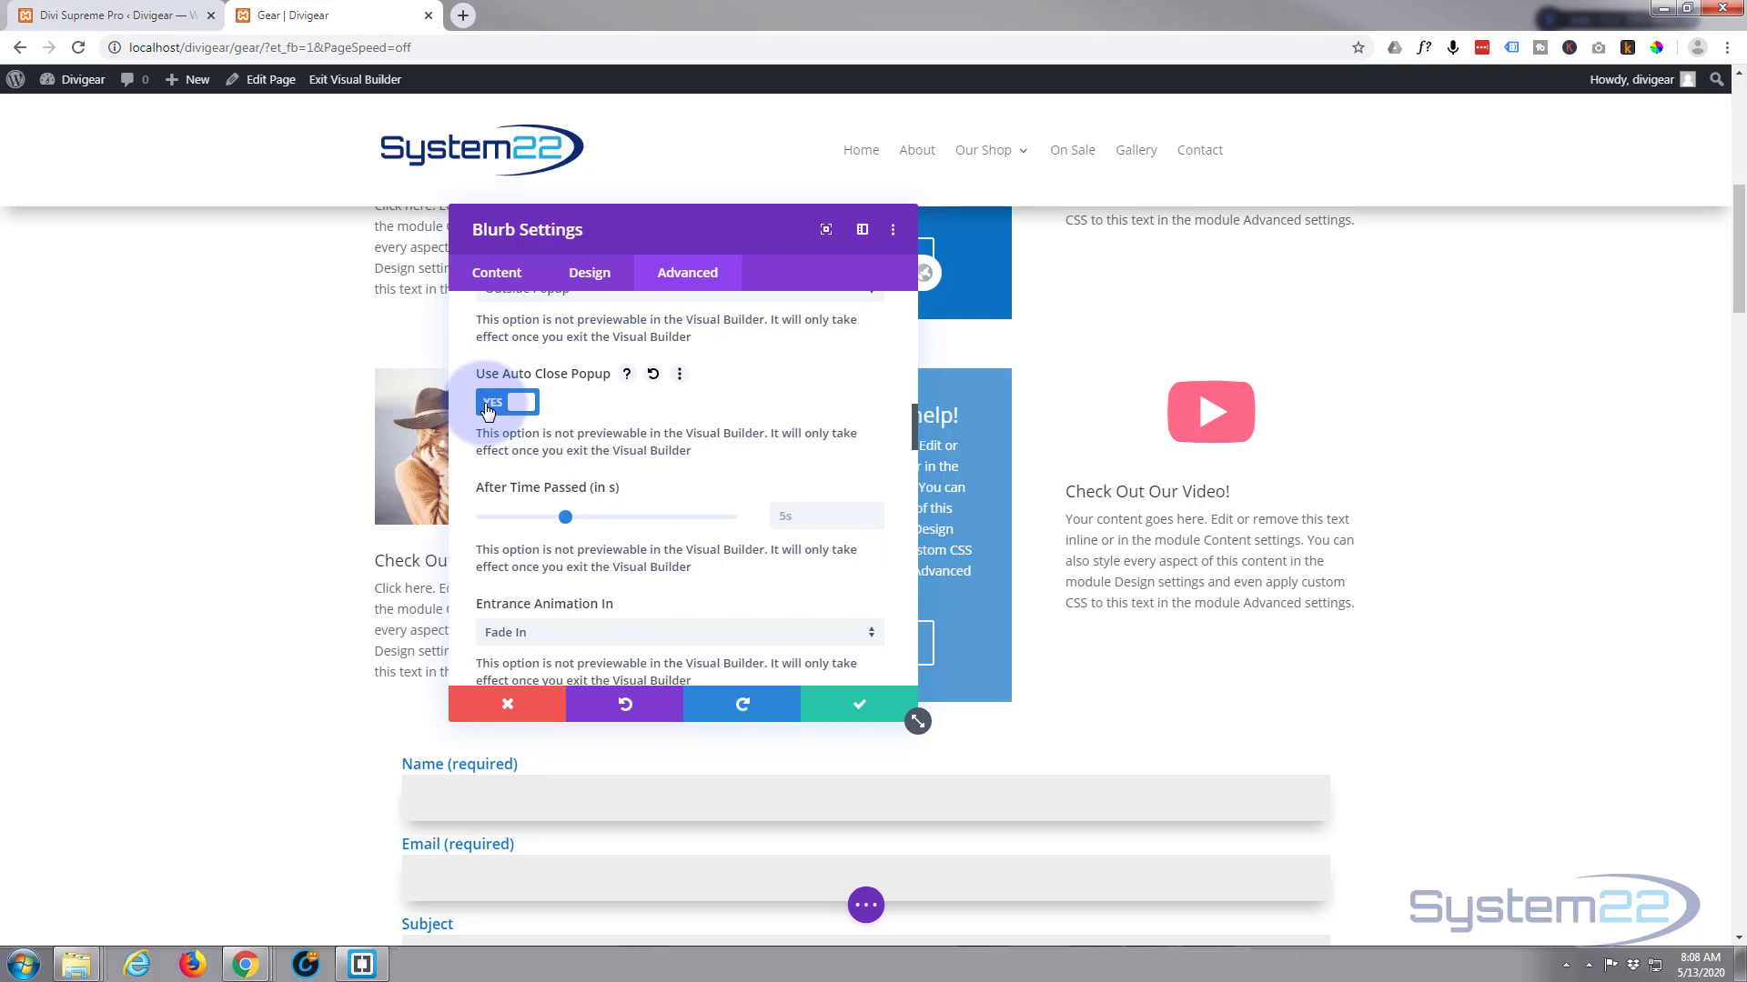
click(487, 407)
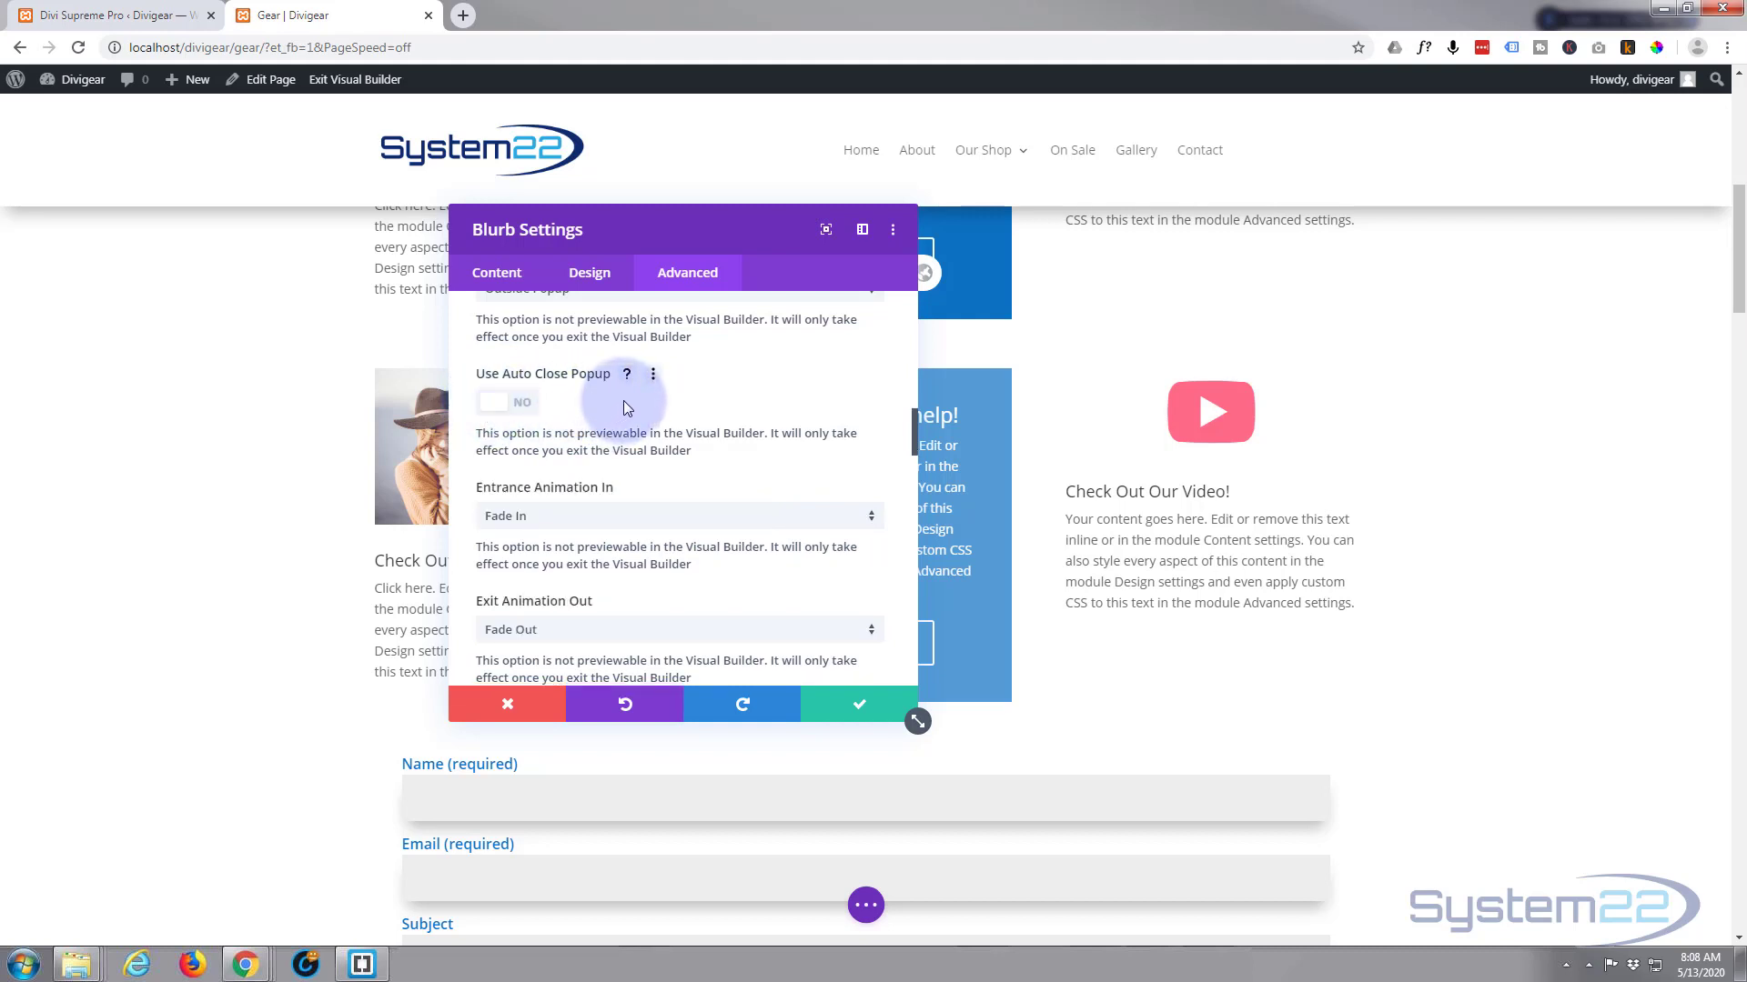
Step: Set the popup entrance animation to Bounce and the exit animation to Slide Out Down
scroll(624, 400, down, 2)
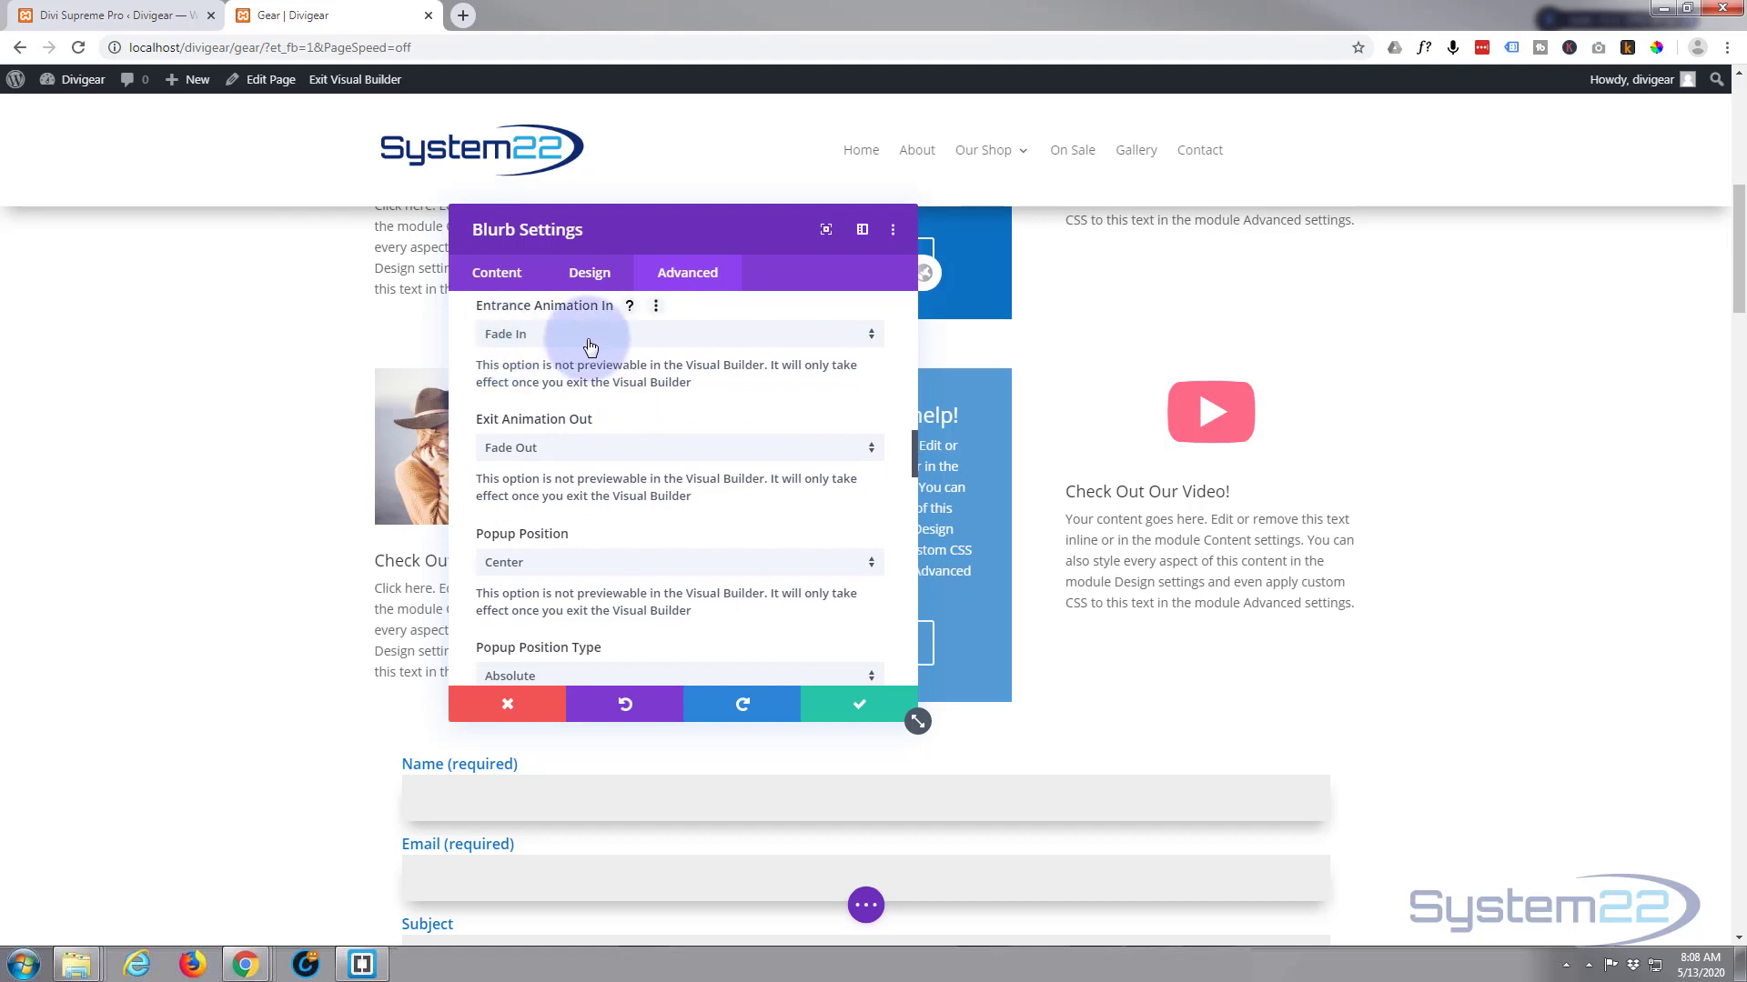
click(588, 346)
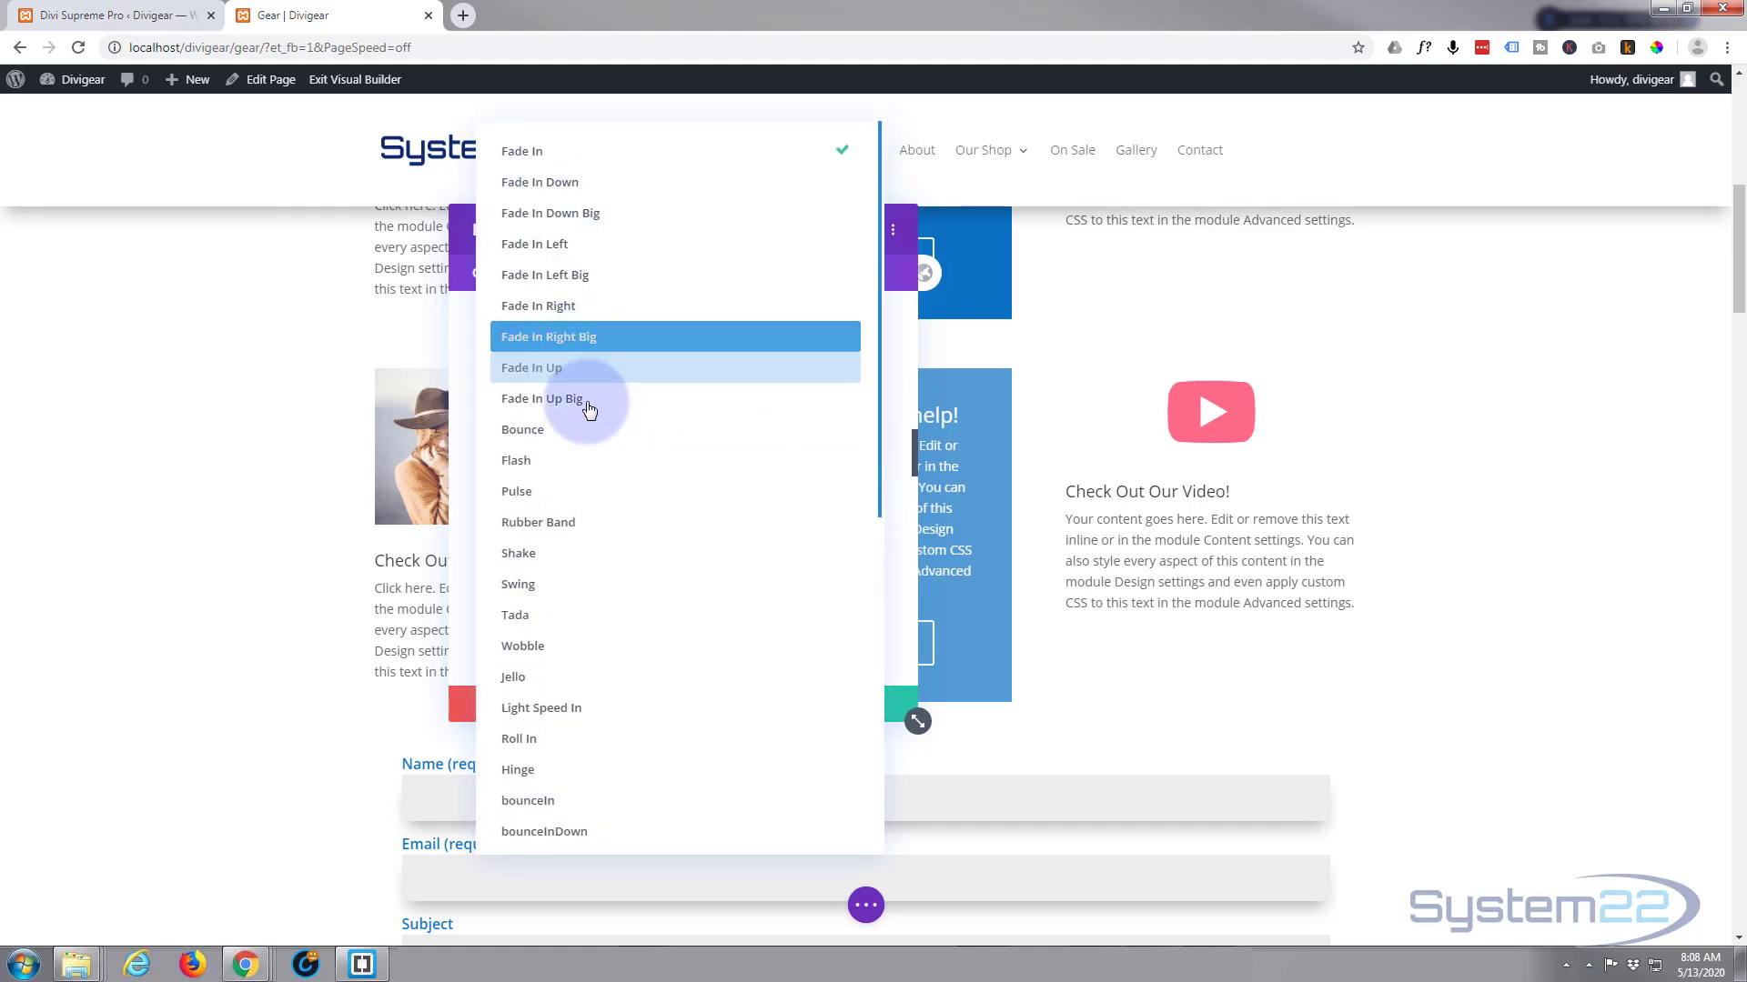
click(553, 438)
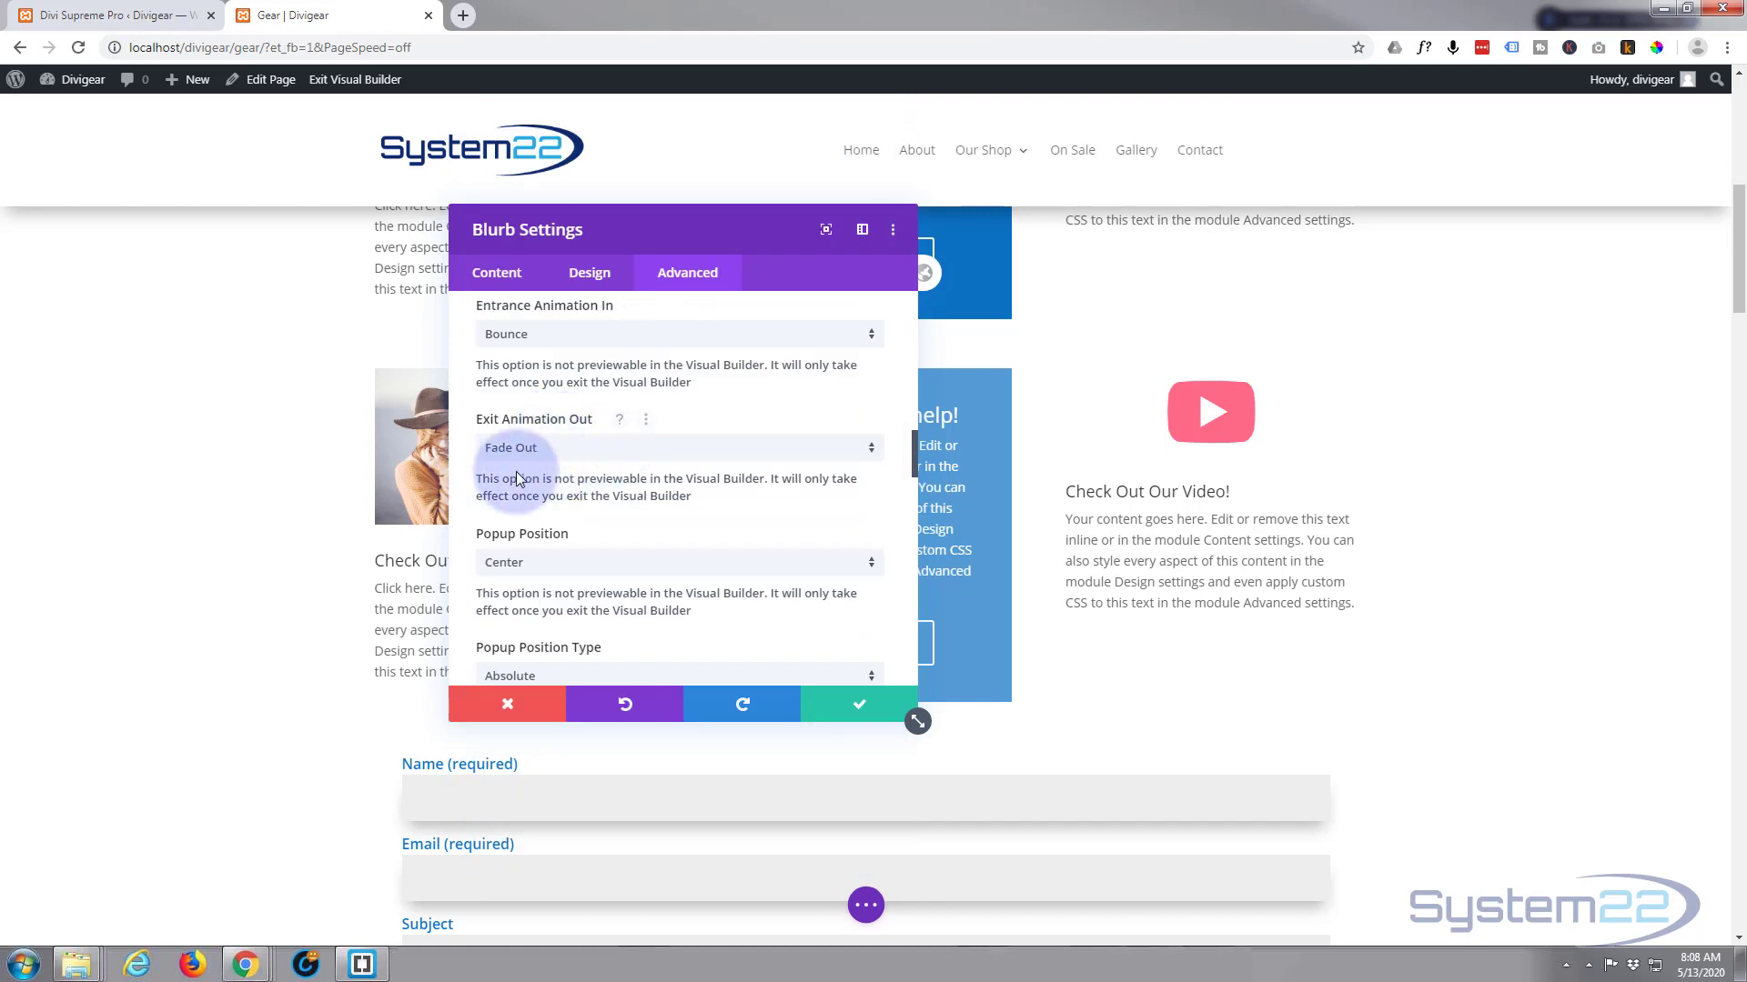
click(570, 449)
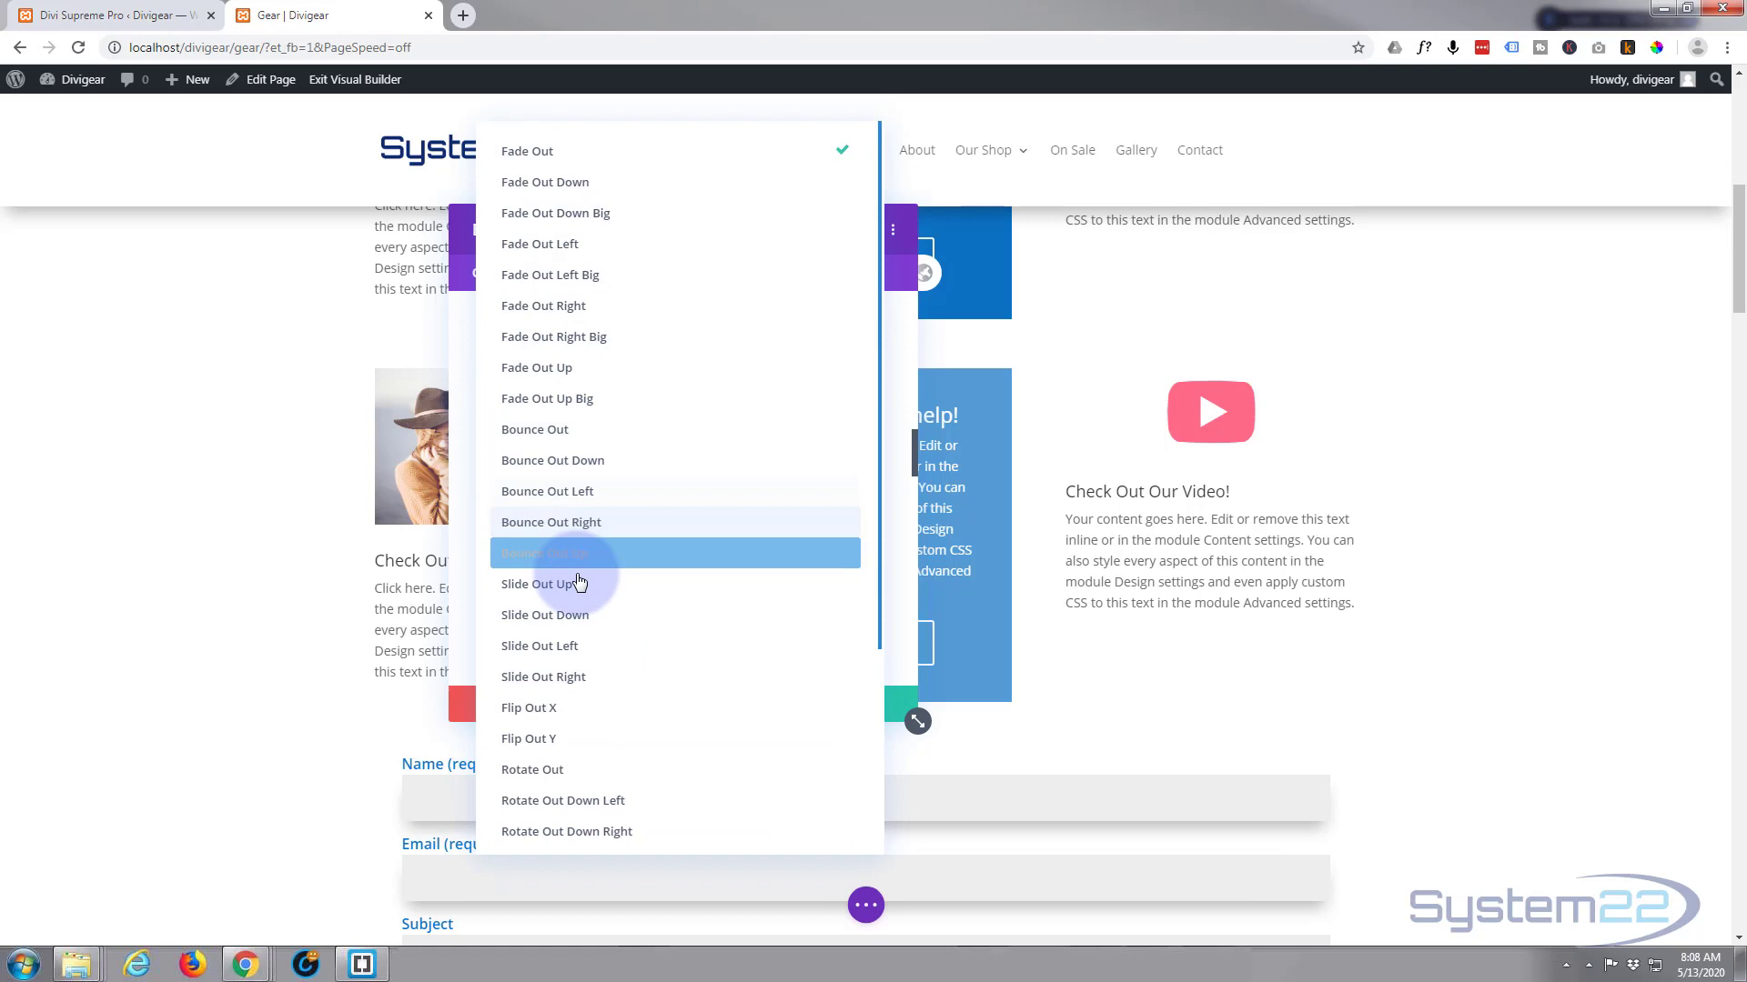
click(558, 618)
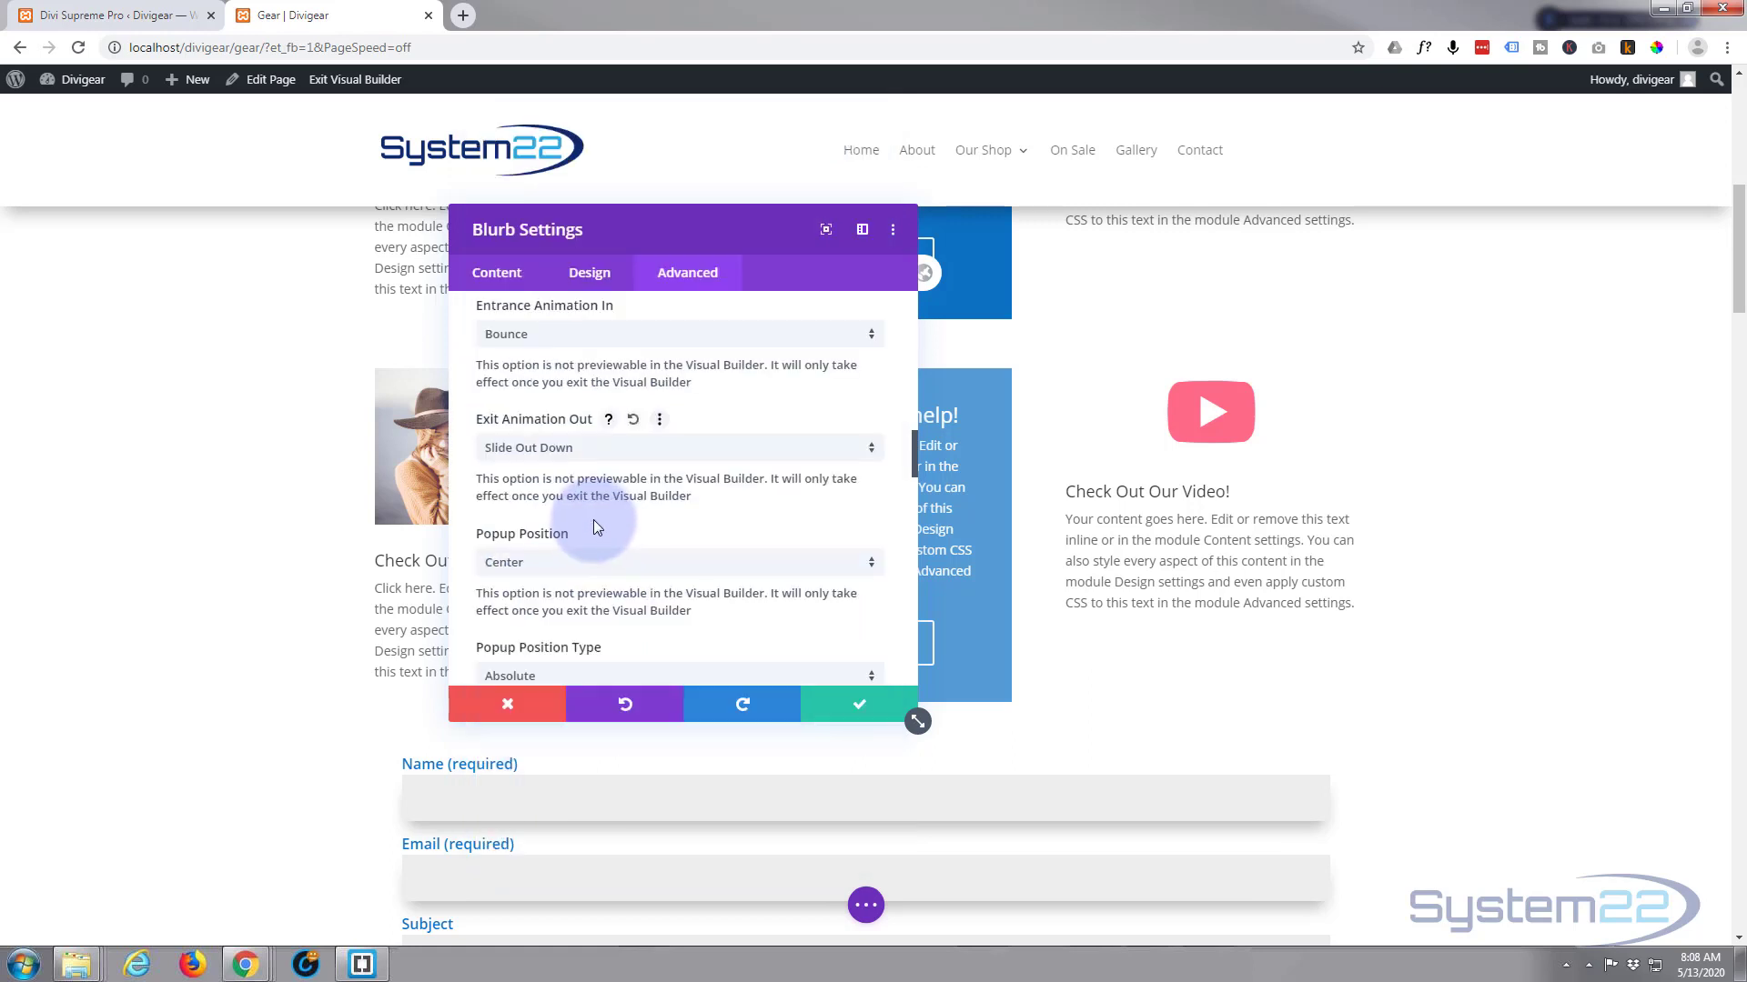
scroll(637, 486, down, 1)
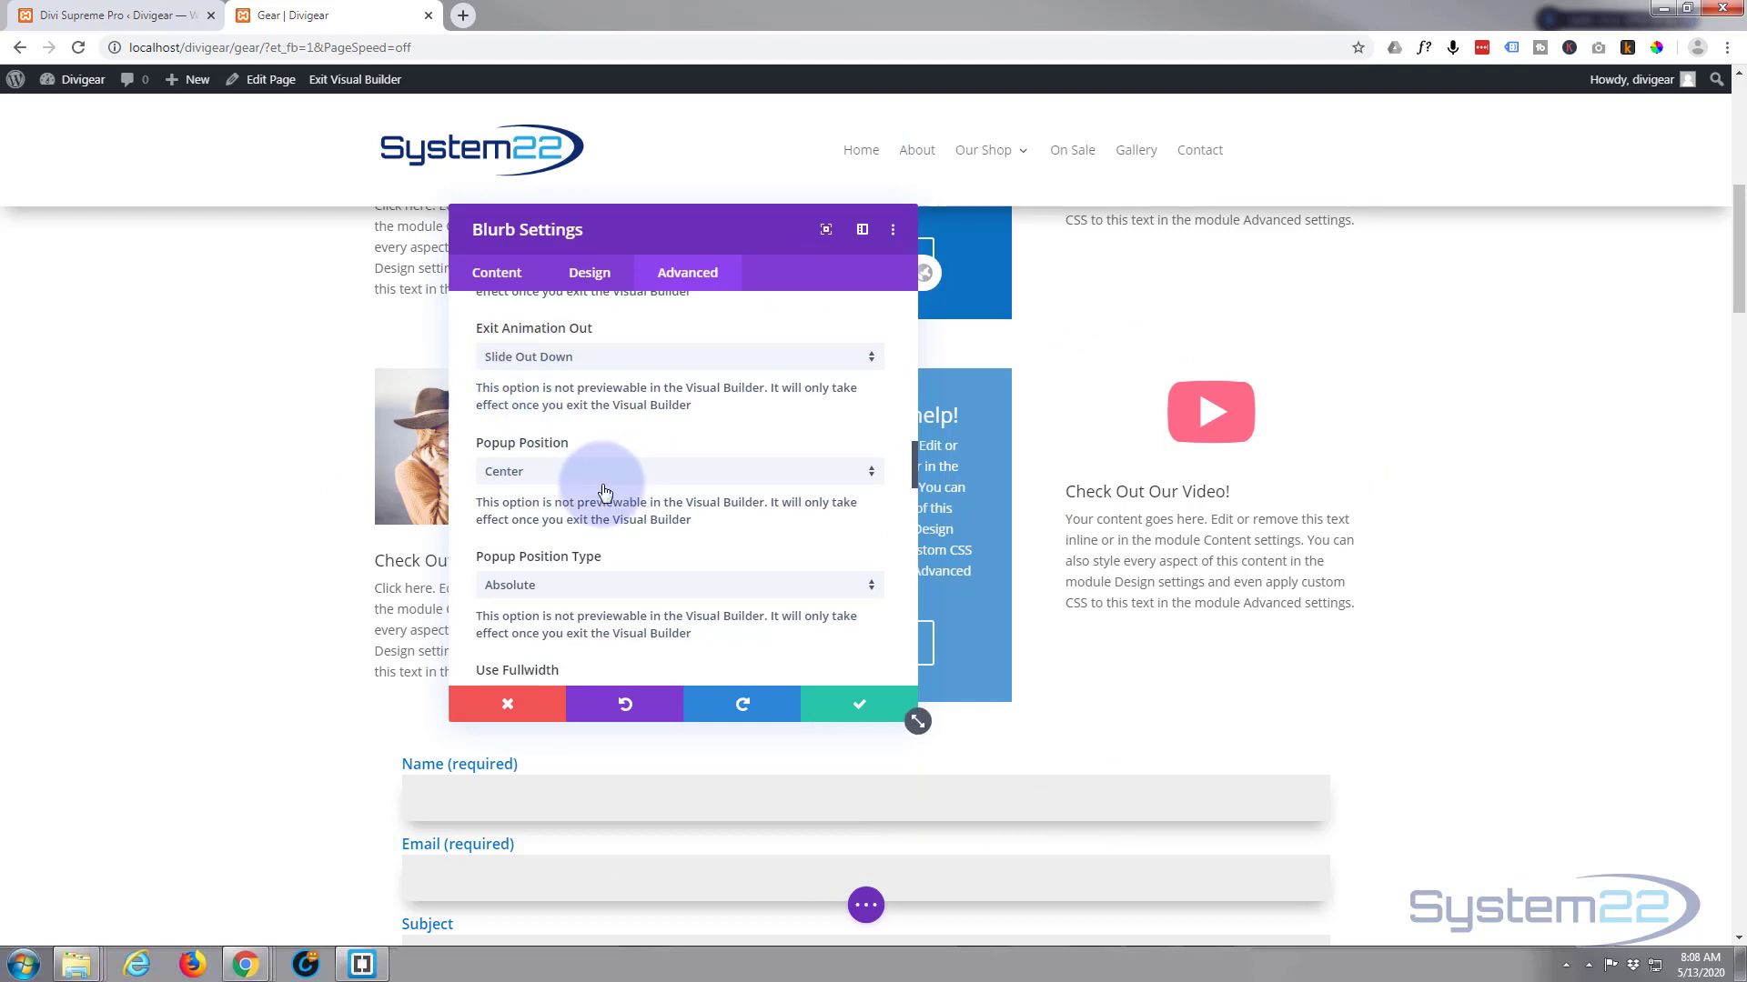
scroll(619, 502, down, 1)
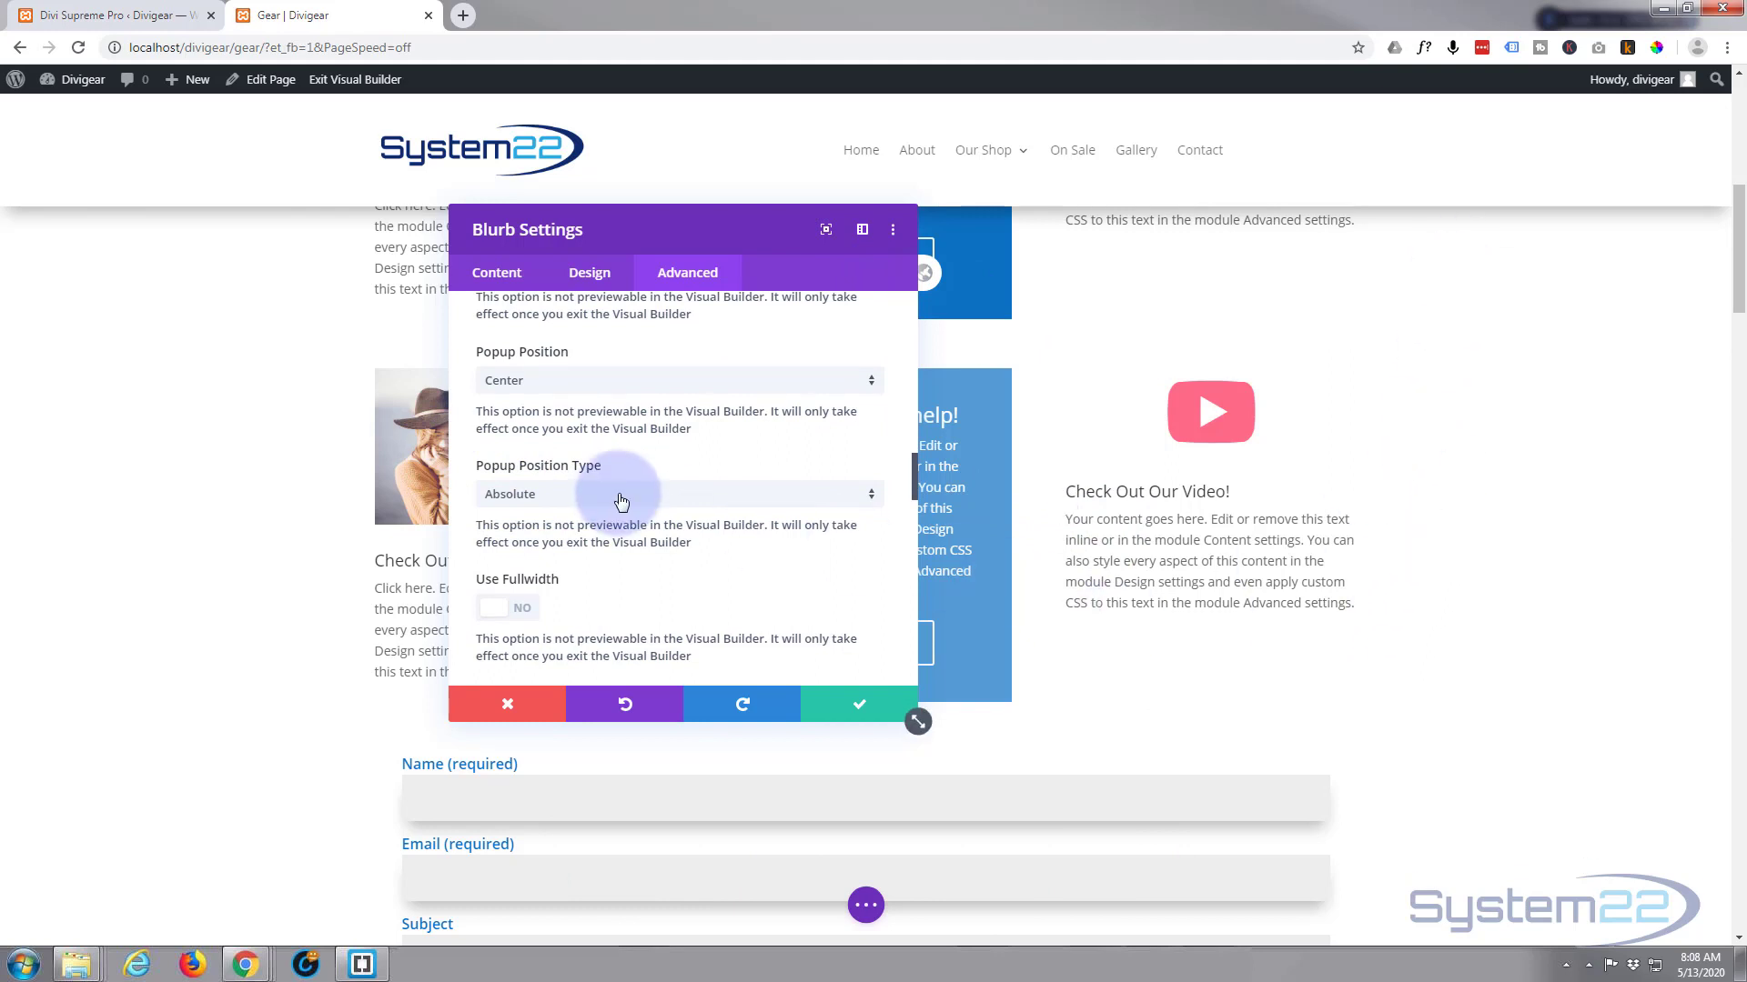
Step: Turn on responsive values for the 680px Popup Max Width, previewing tablet and phone before returning to desktop
scroll(618, 500, down, 1)
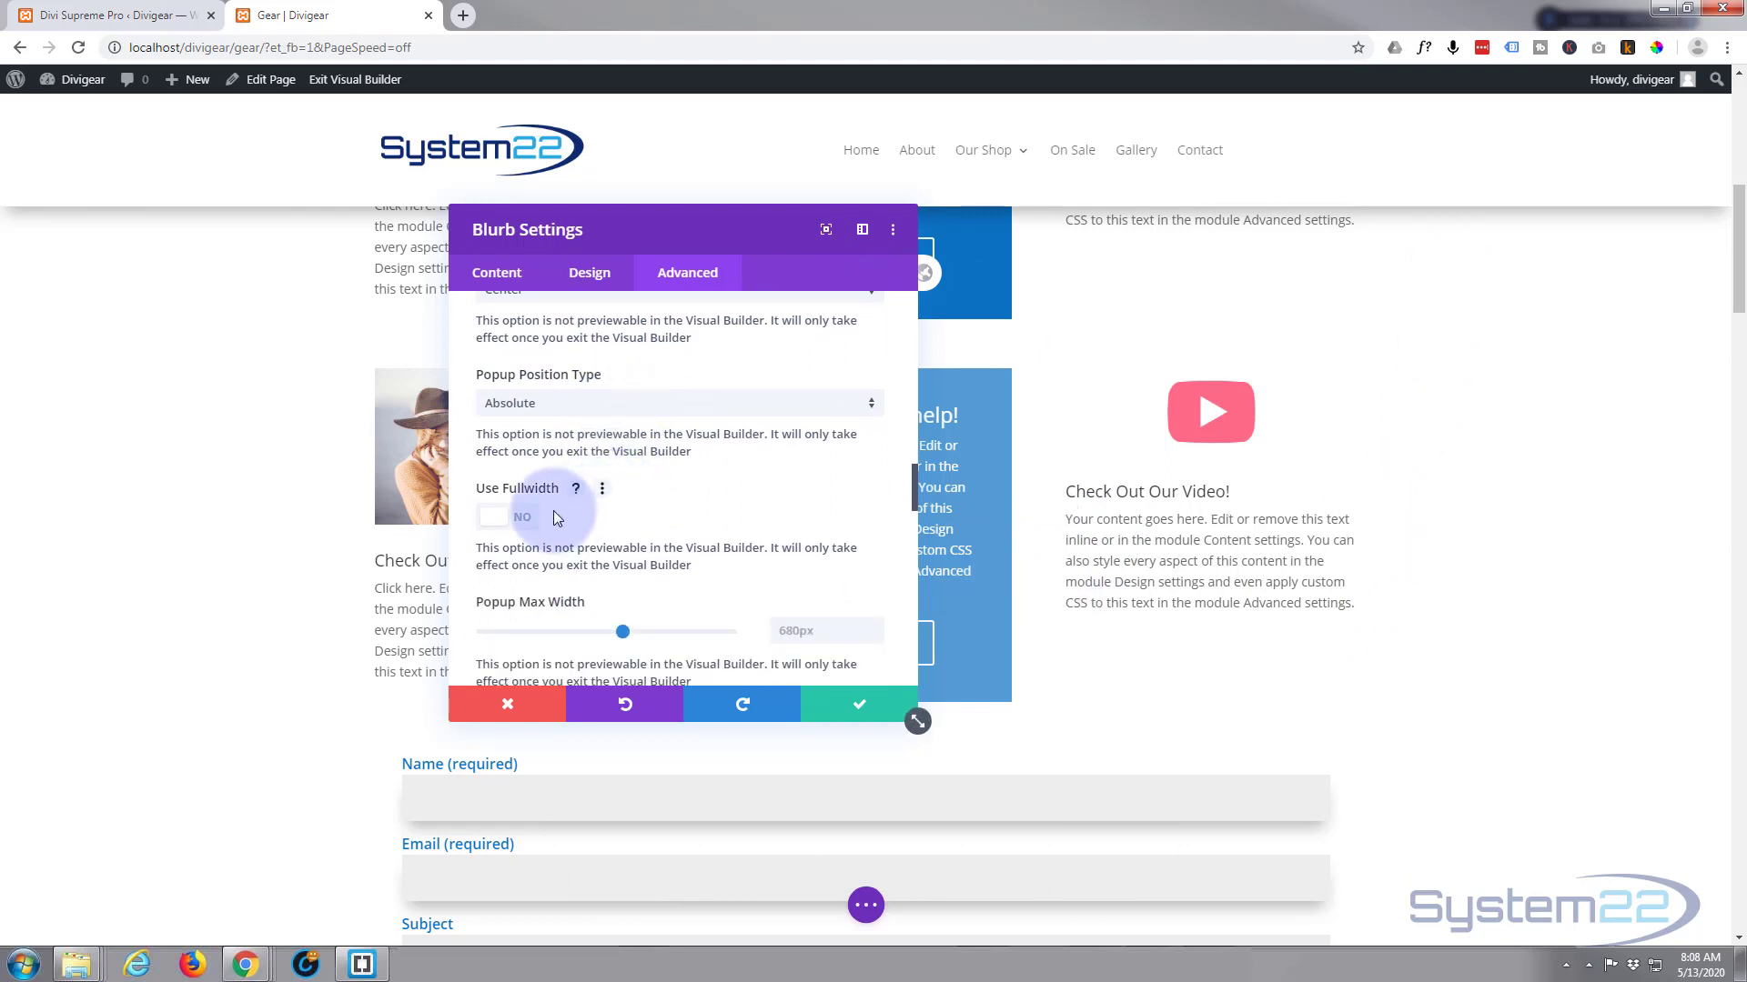
scroll(673, 490, down, 1)
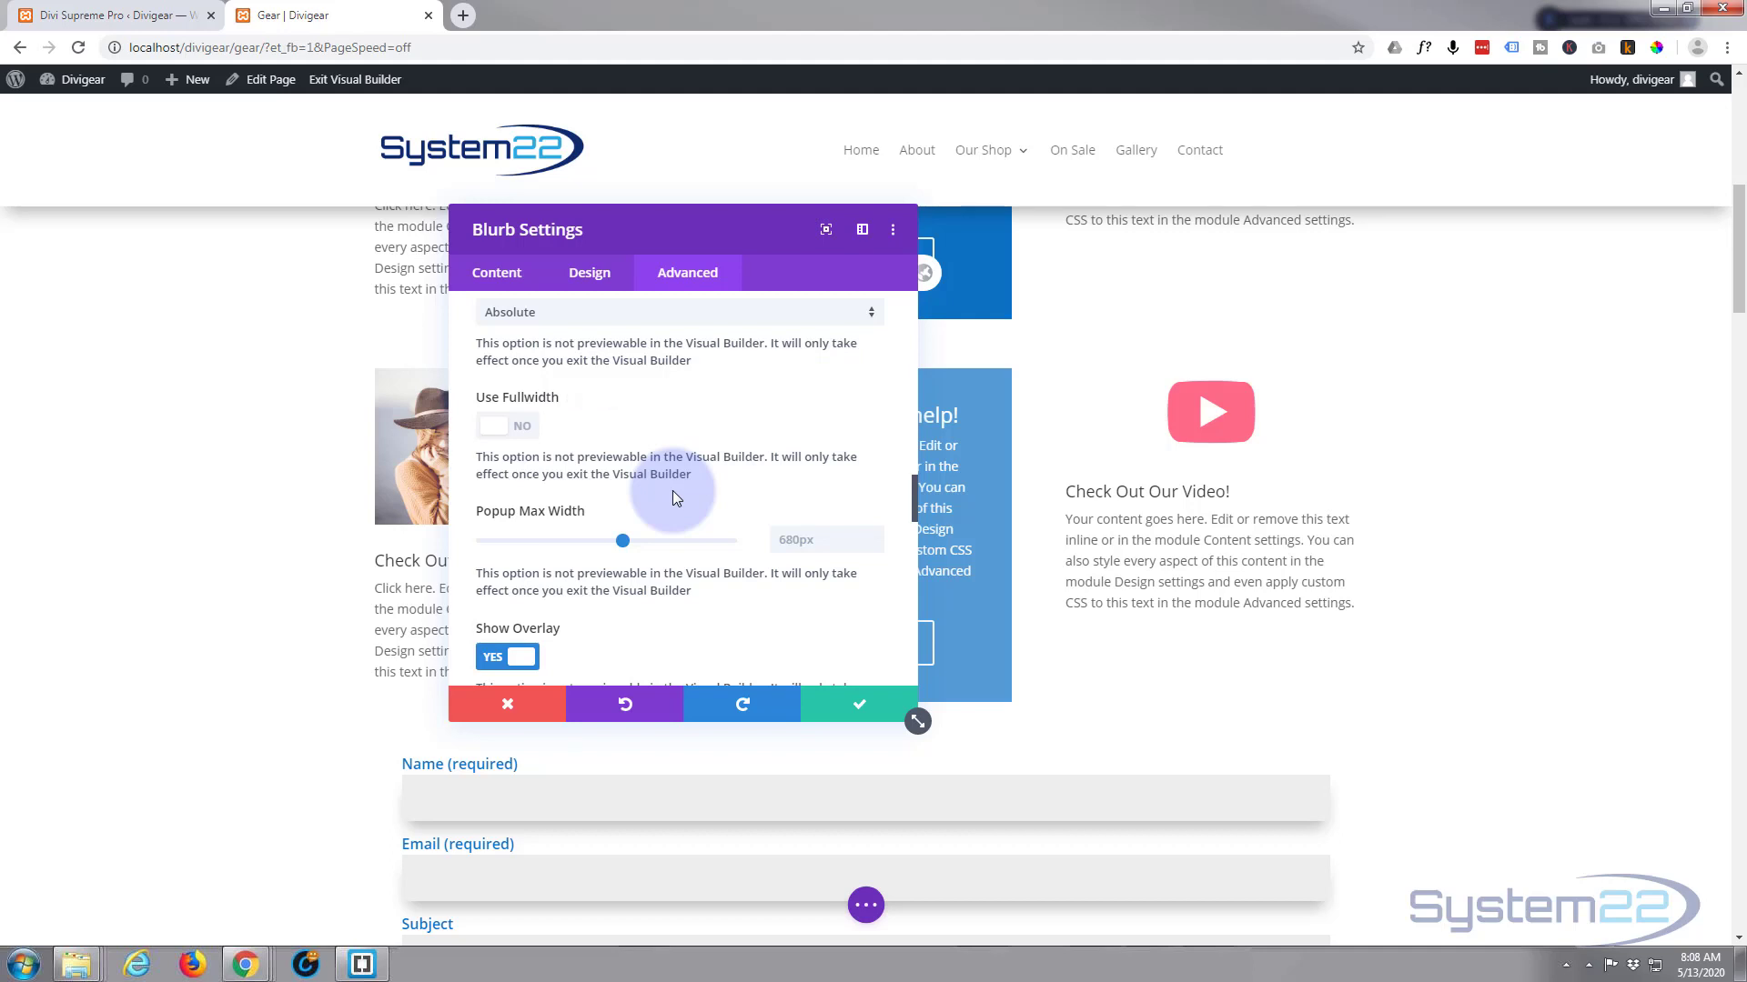
scroll(673, 489, down, 1)
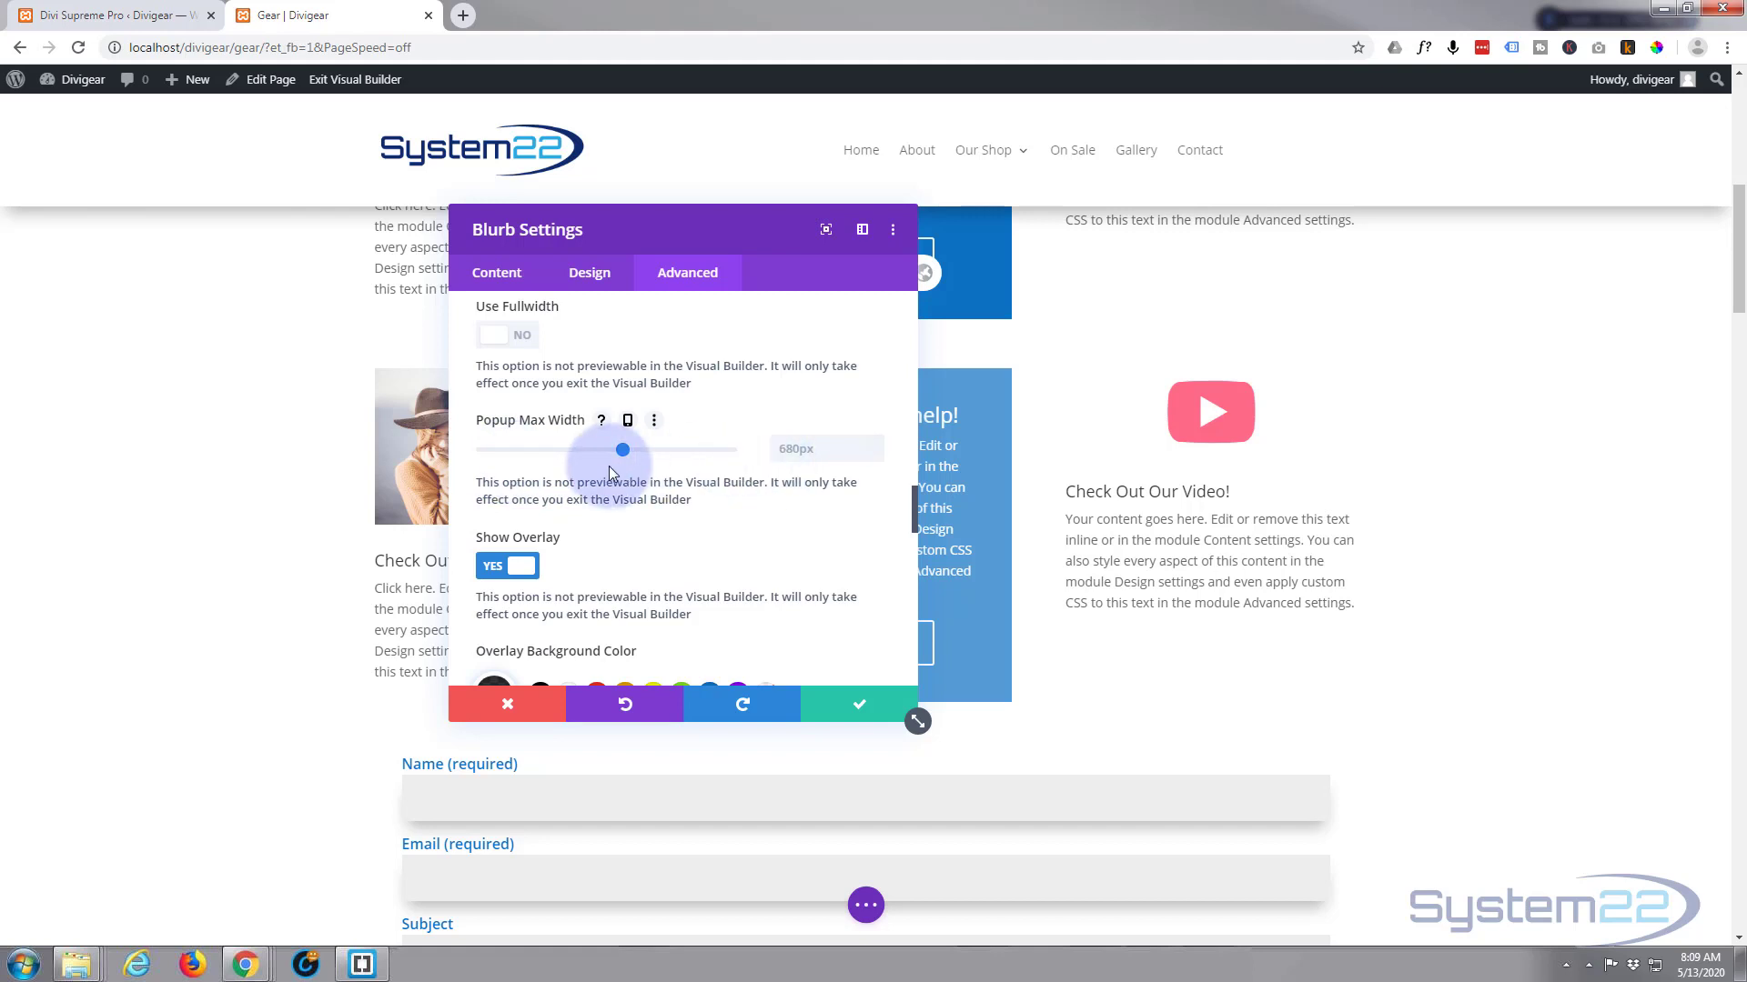
scroll(584, 462, down, 1)
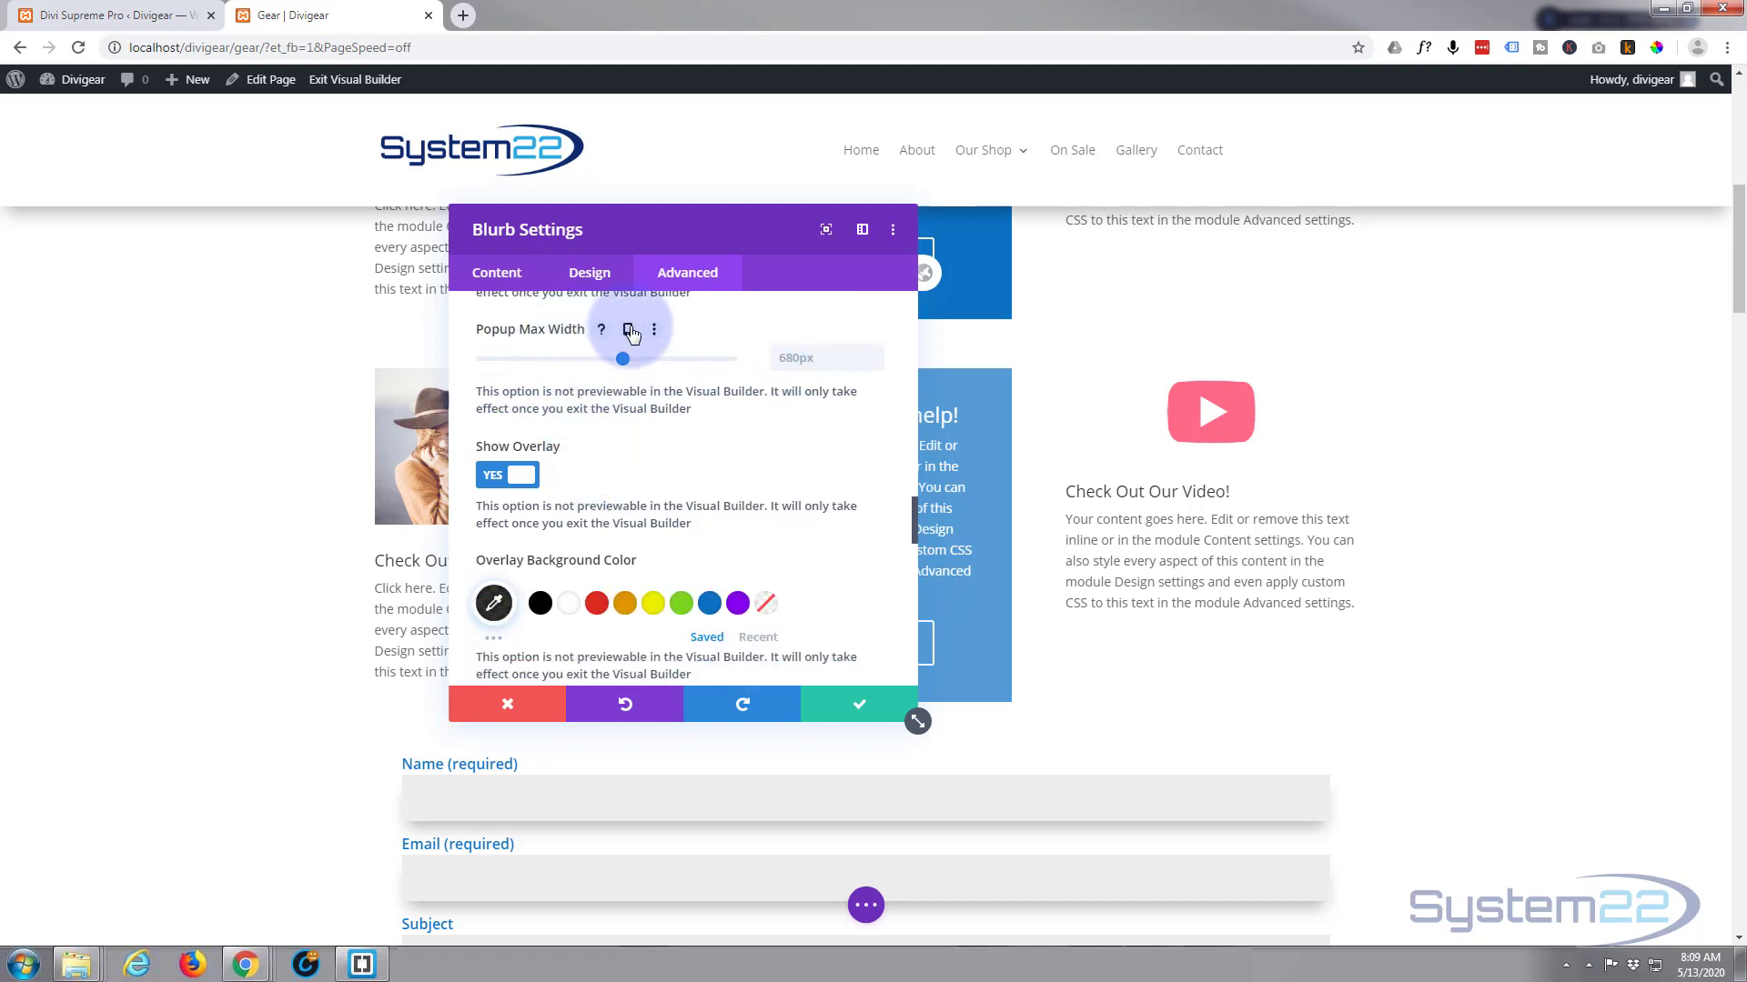
click(628, 330)
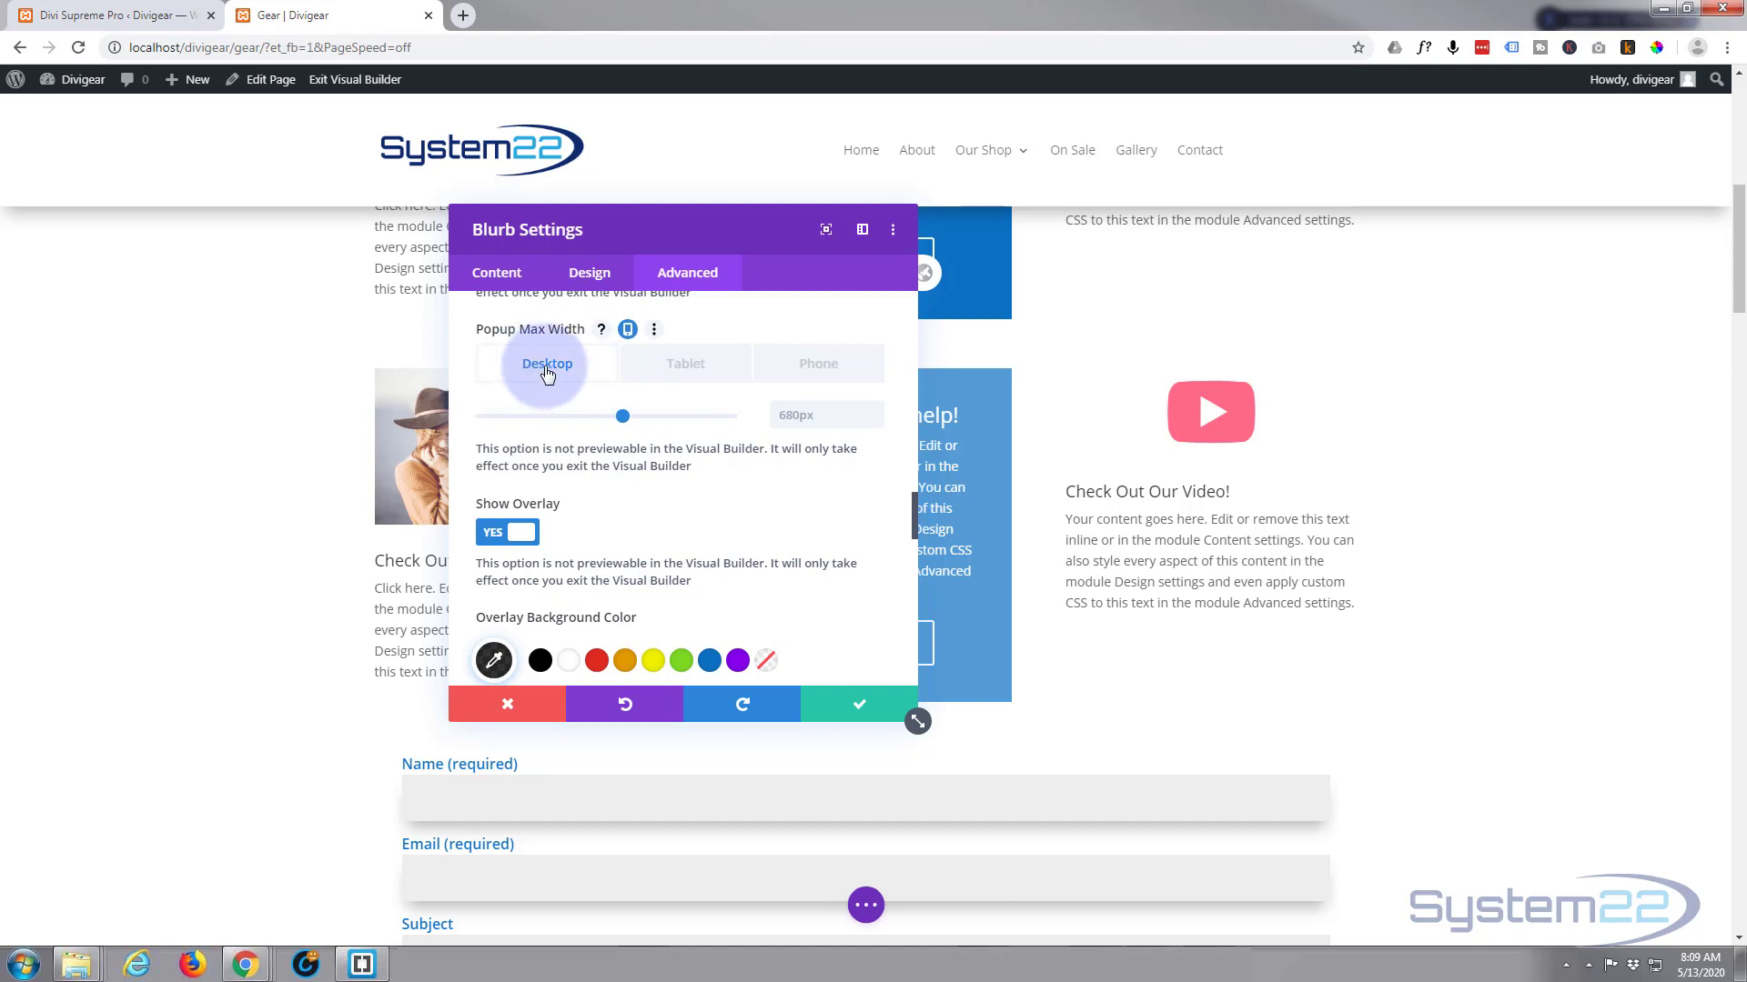
click(670, 363)
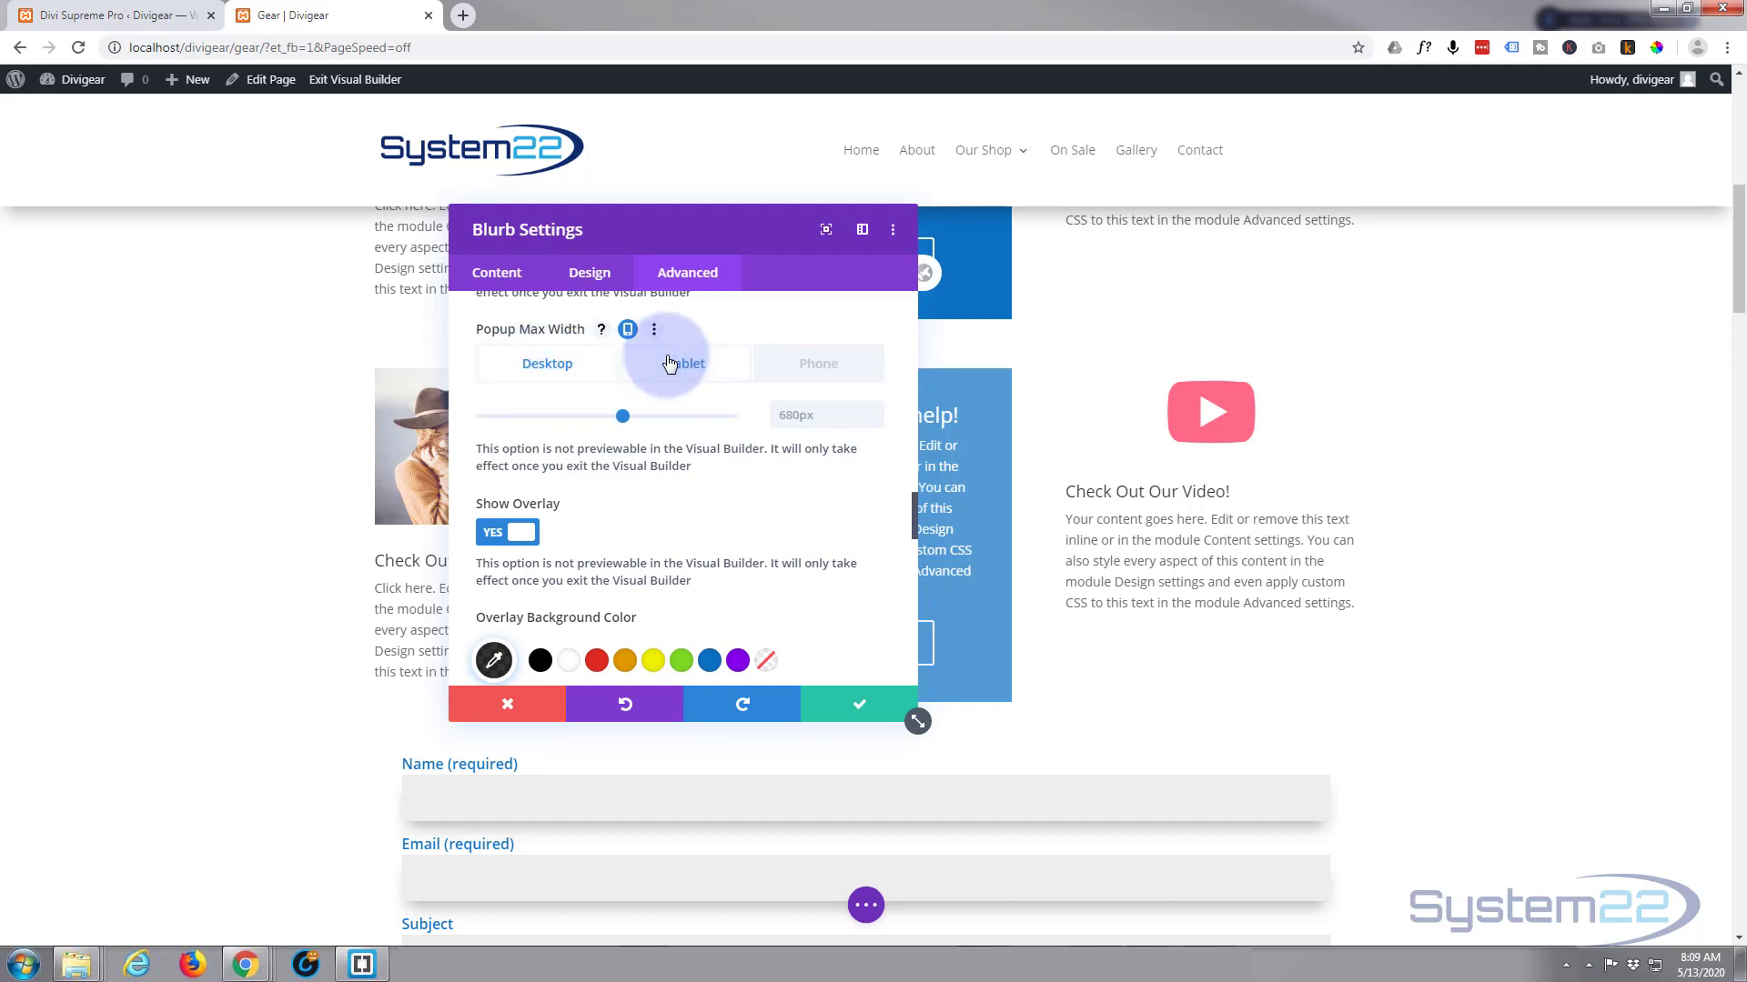
click(791, 373)
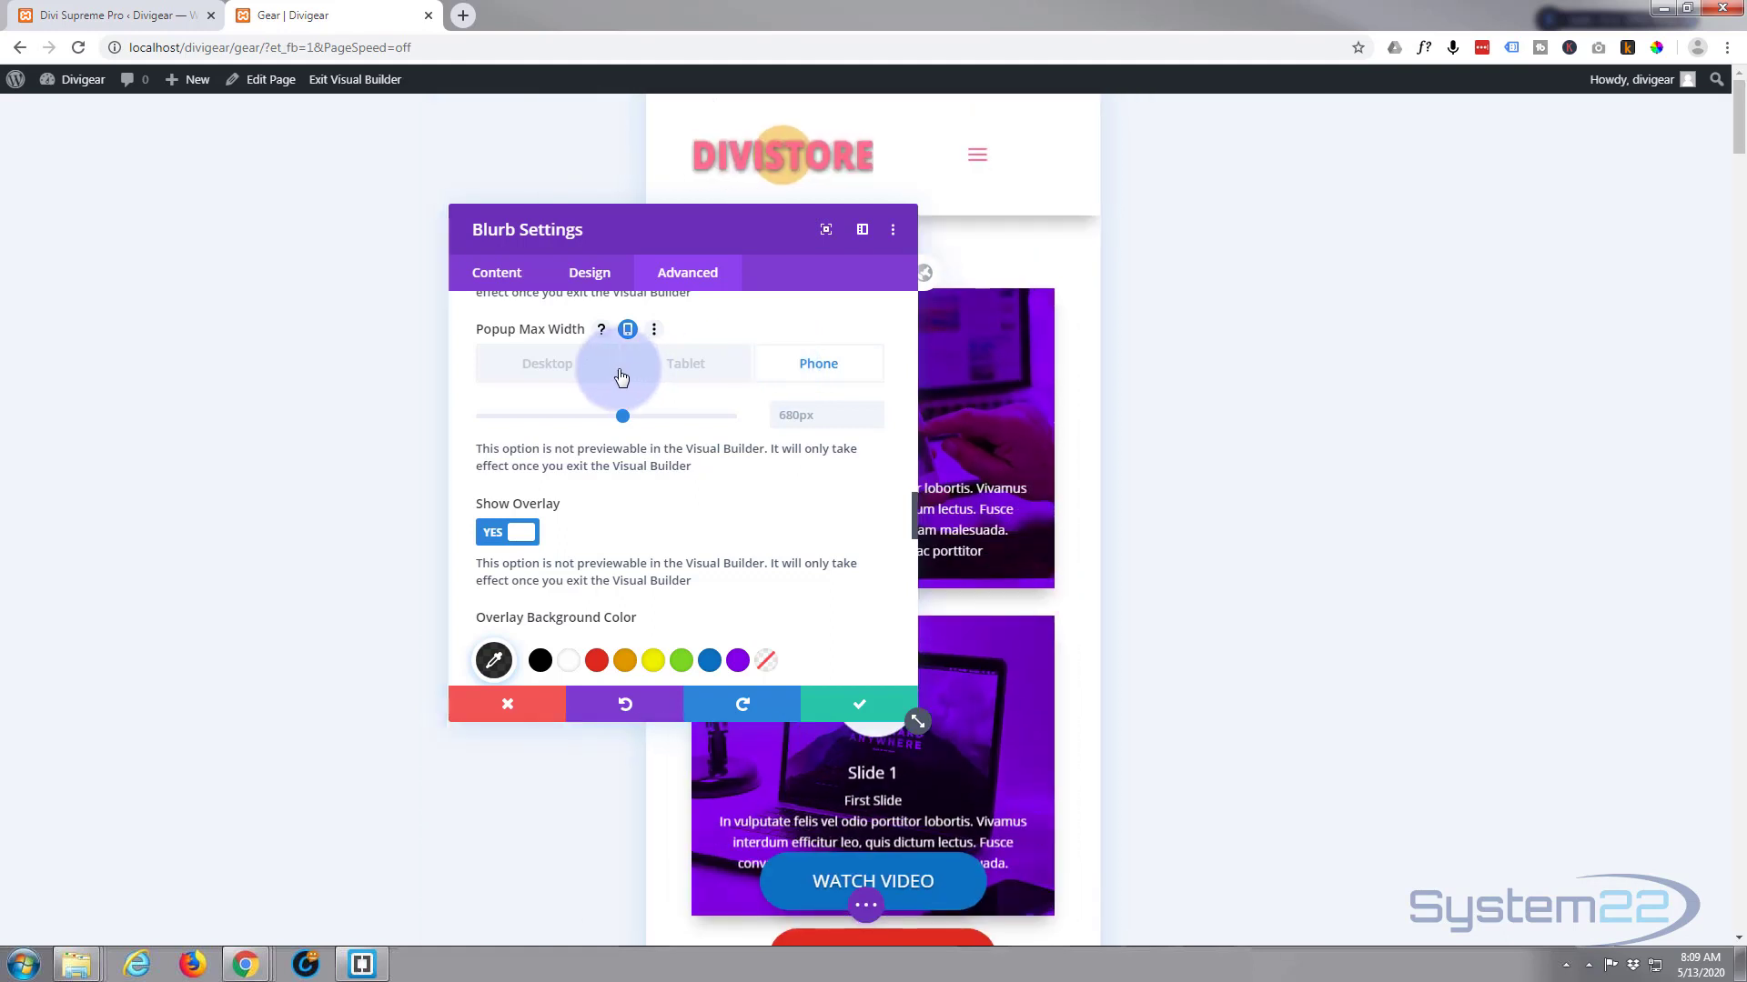
click(535, 373)
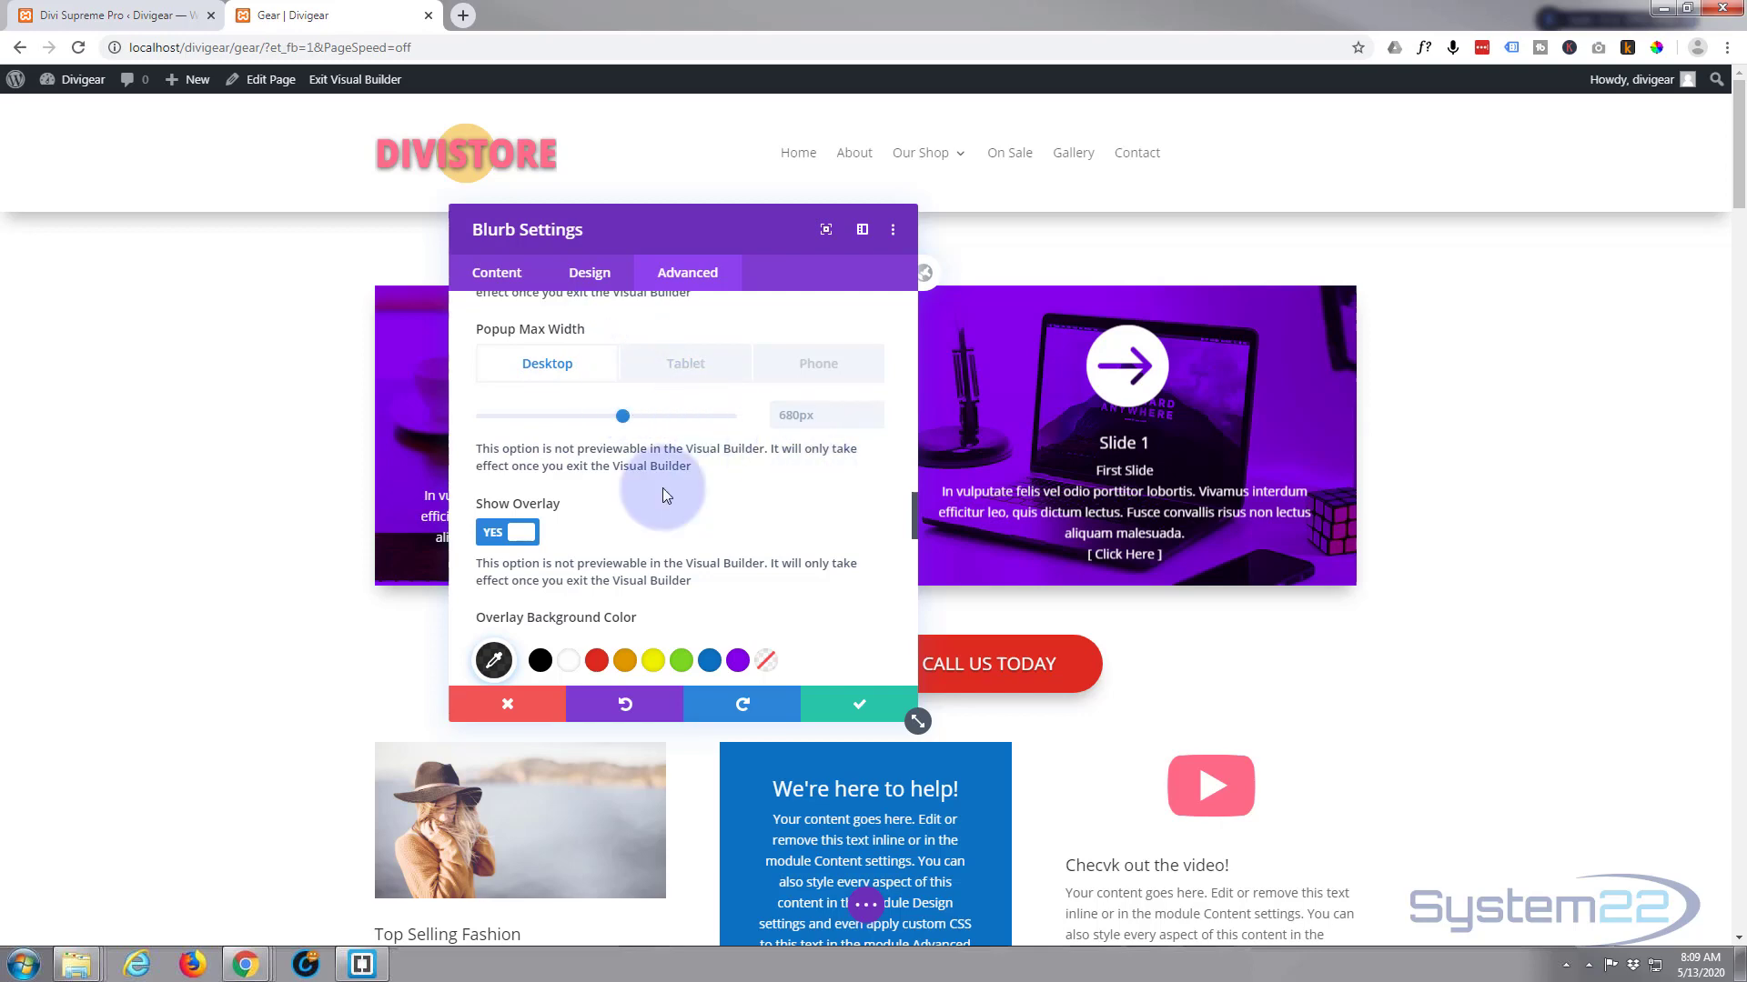
scroll(637, 514, down, 3)
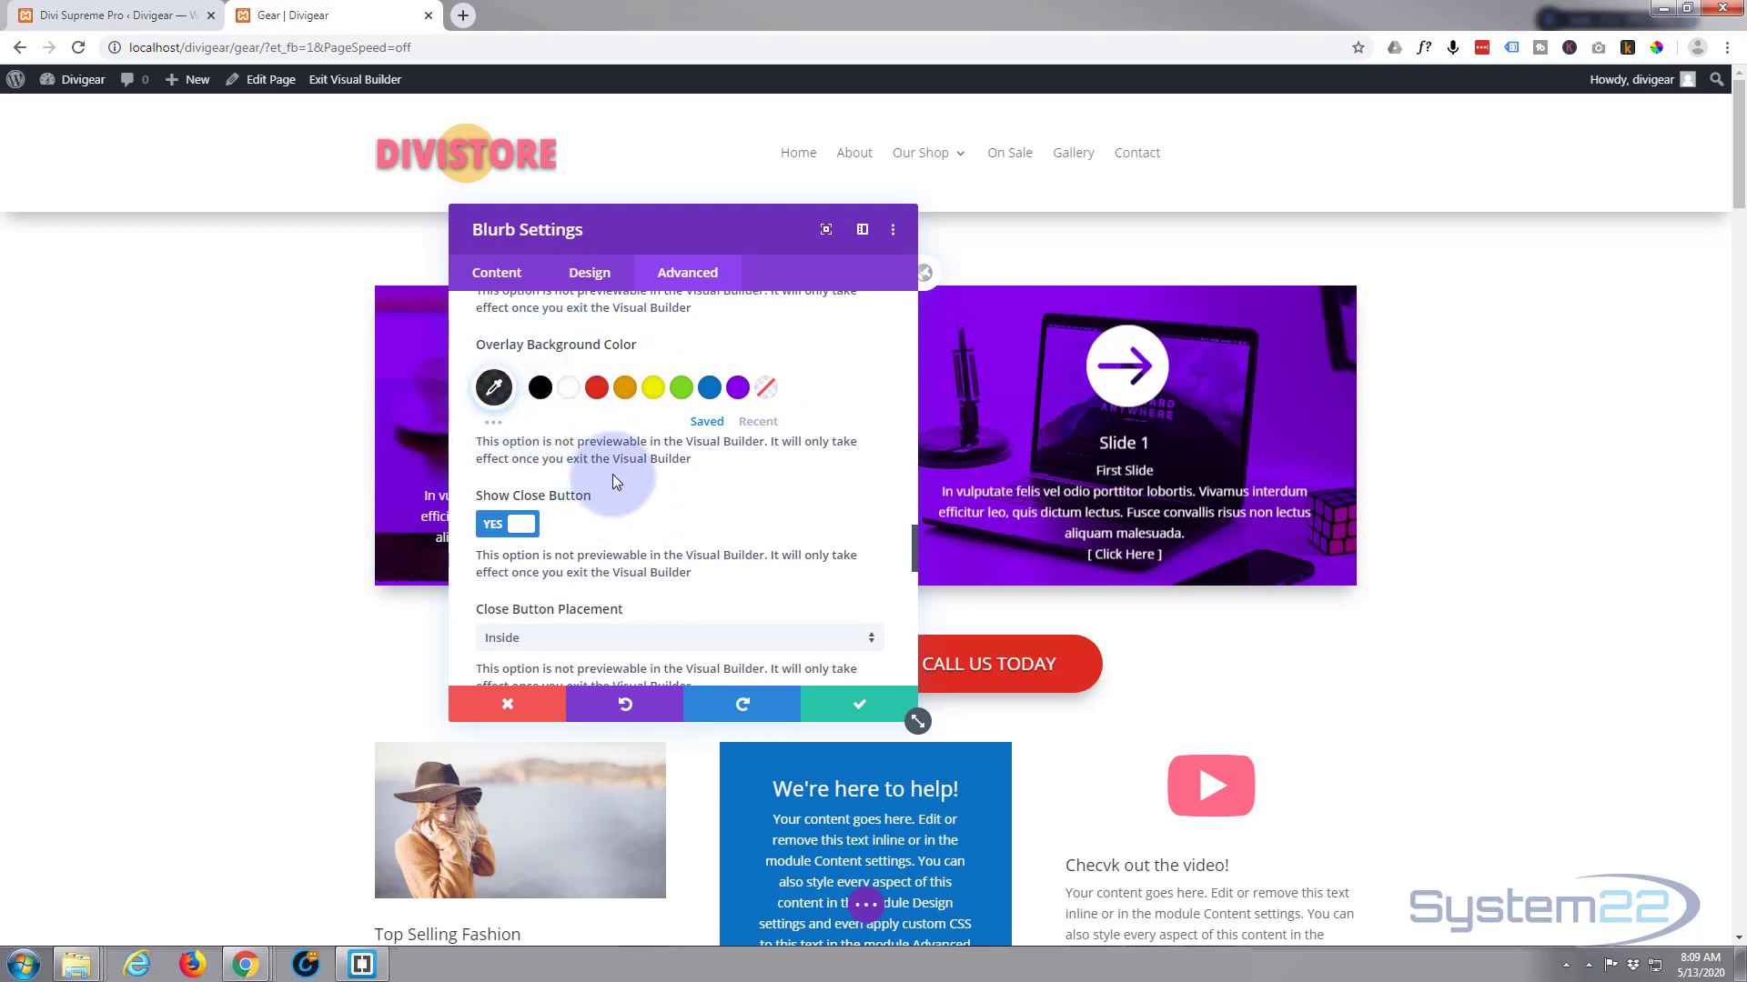
scroll(614, 473, down, 1)
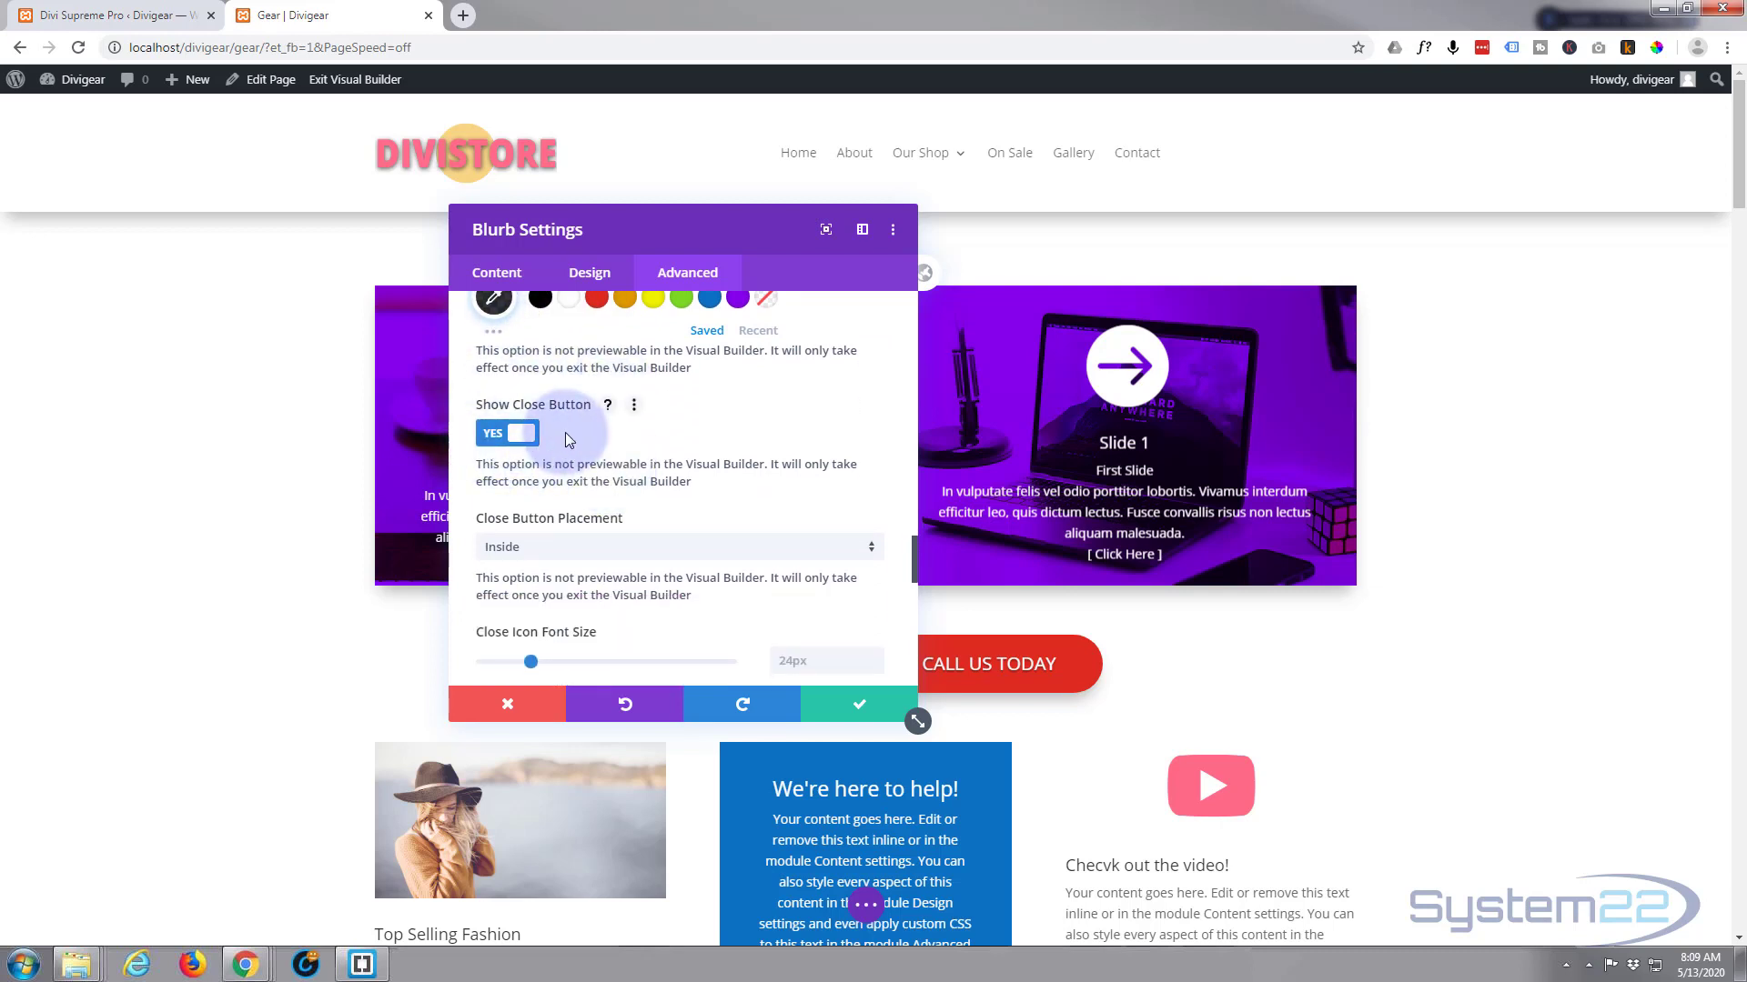
scroll(638, 427, down, 1)
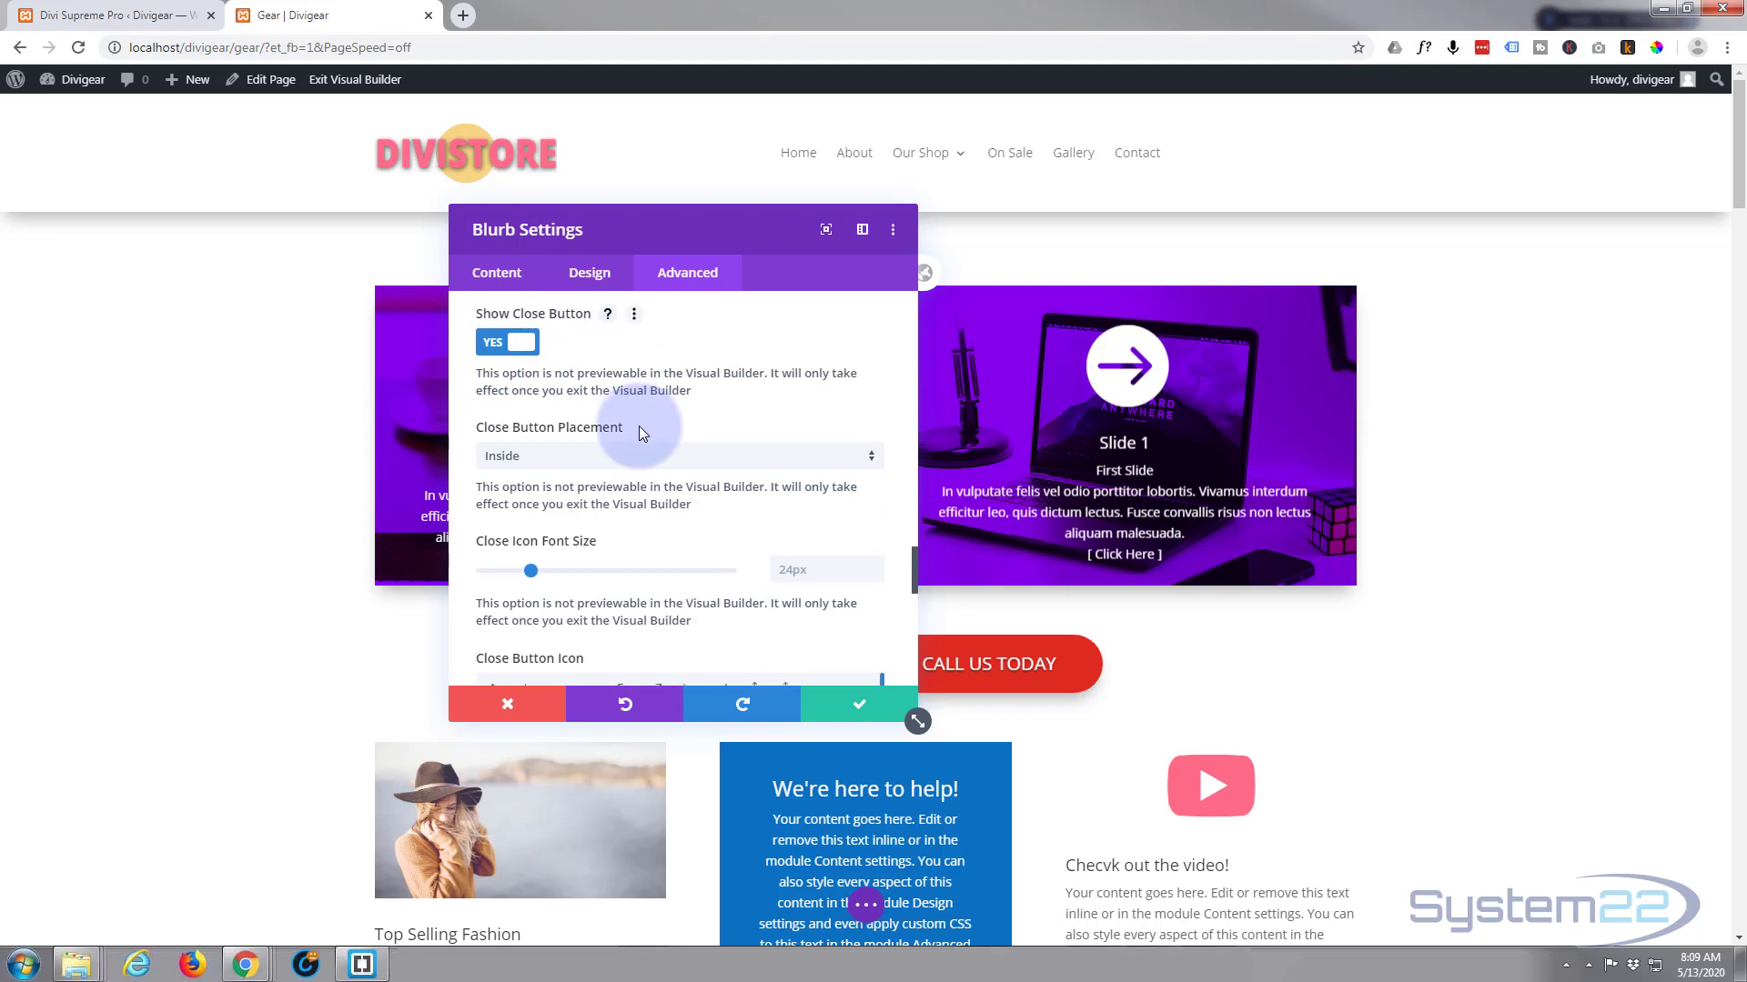
scroll(564, 469, down, 1)
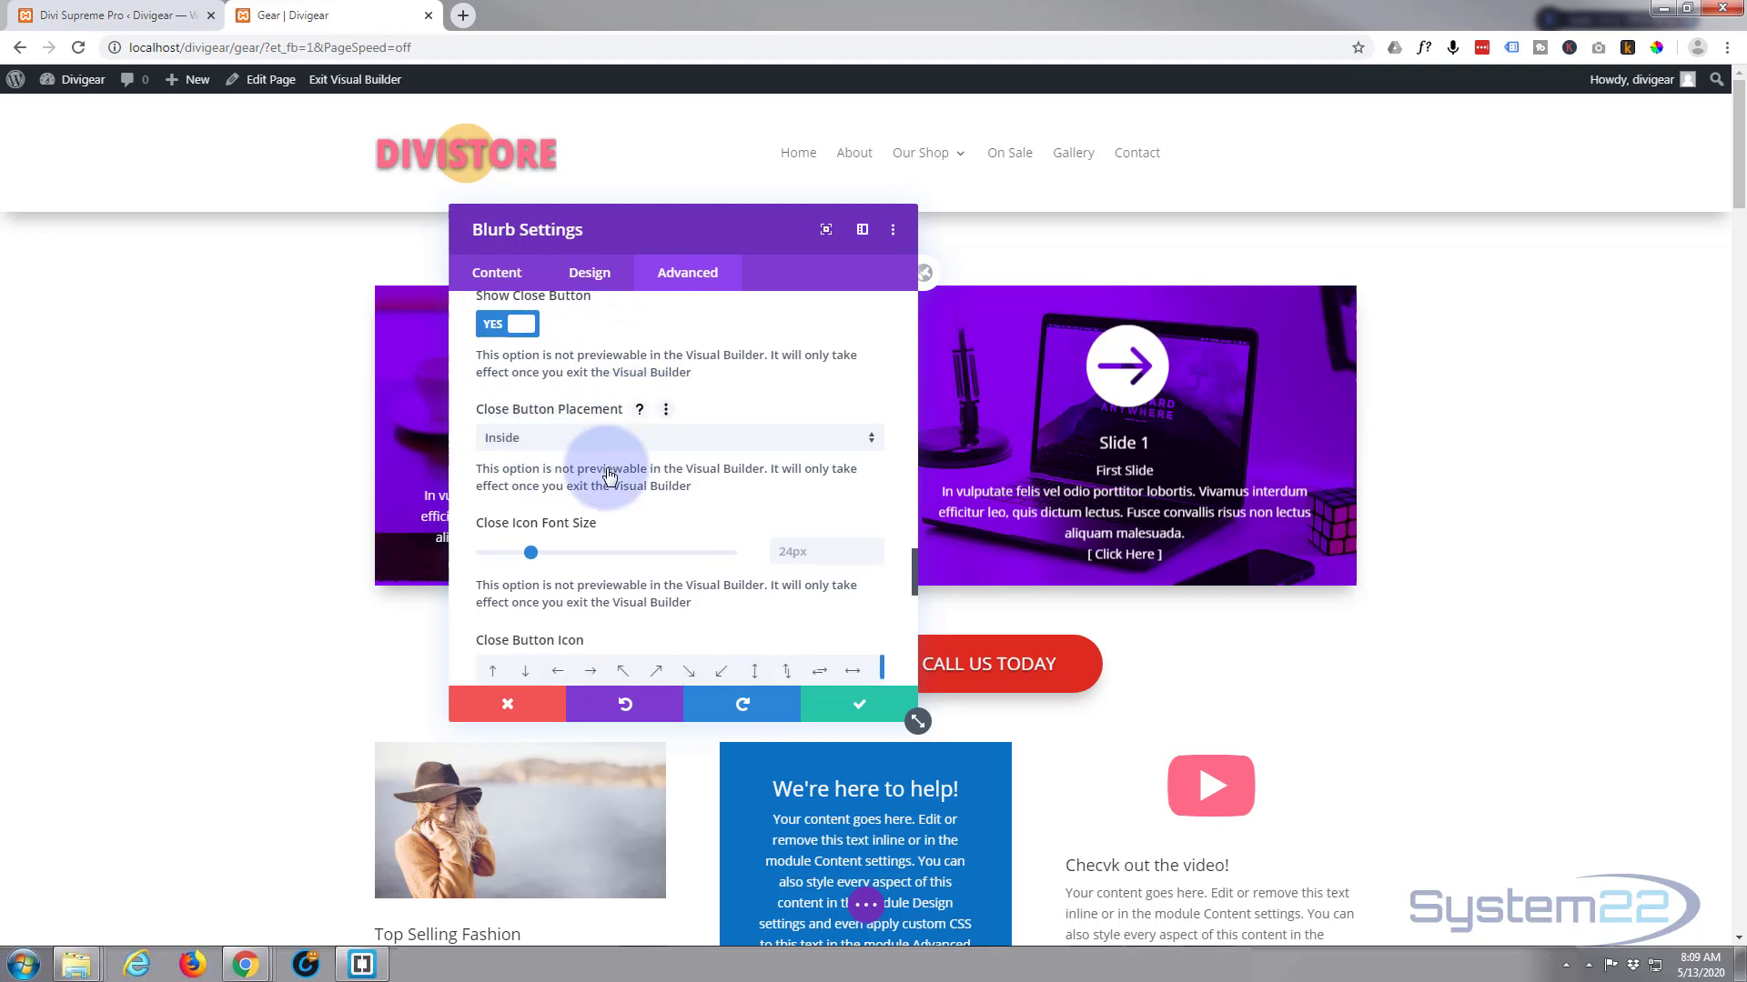
scroll(557, 480, down, 1)
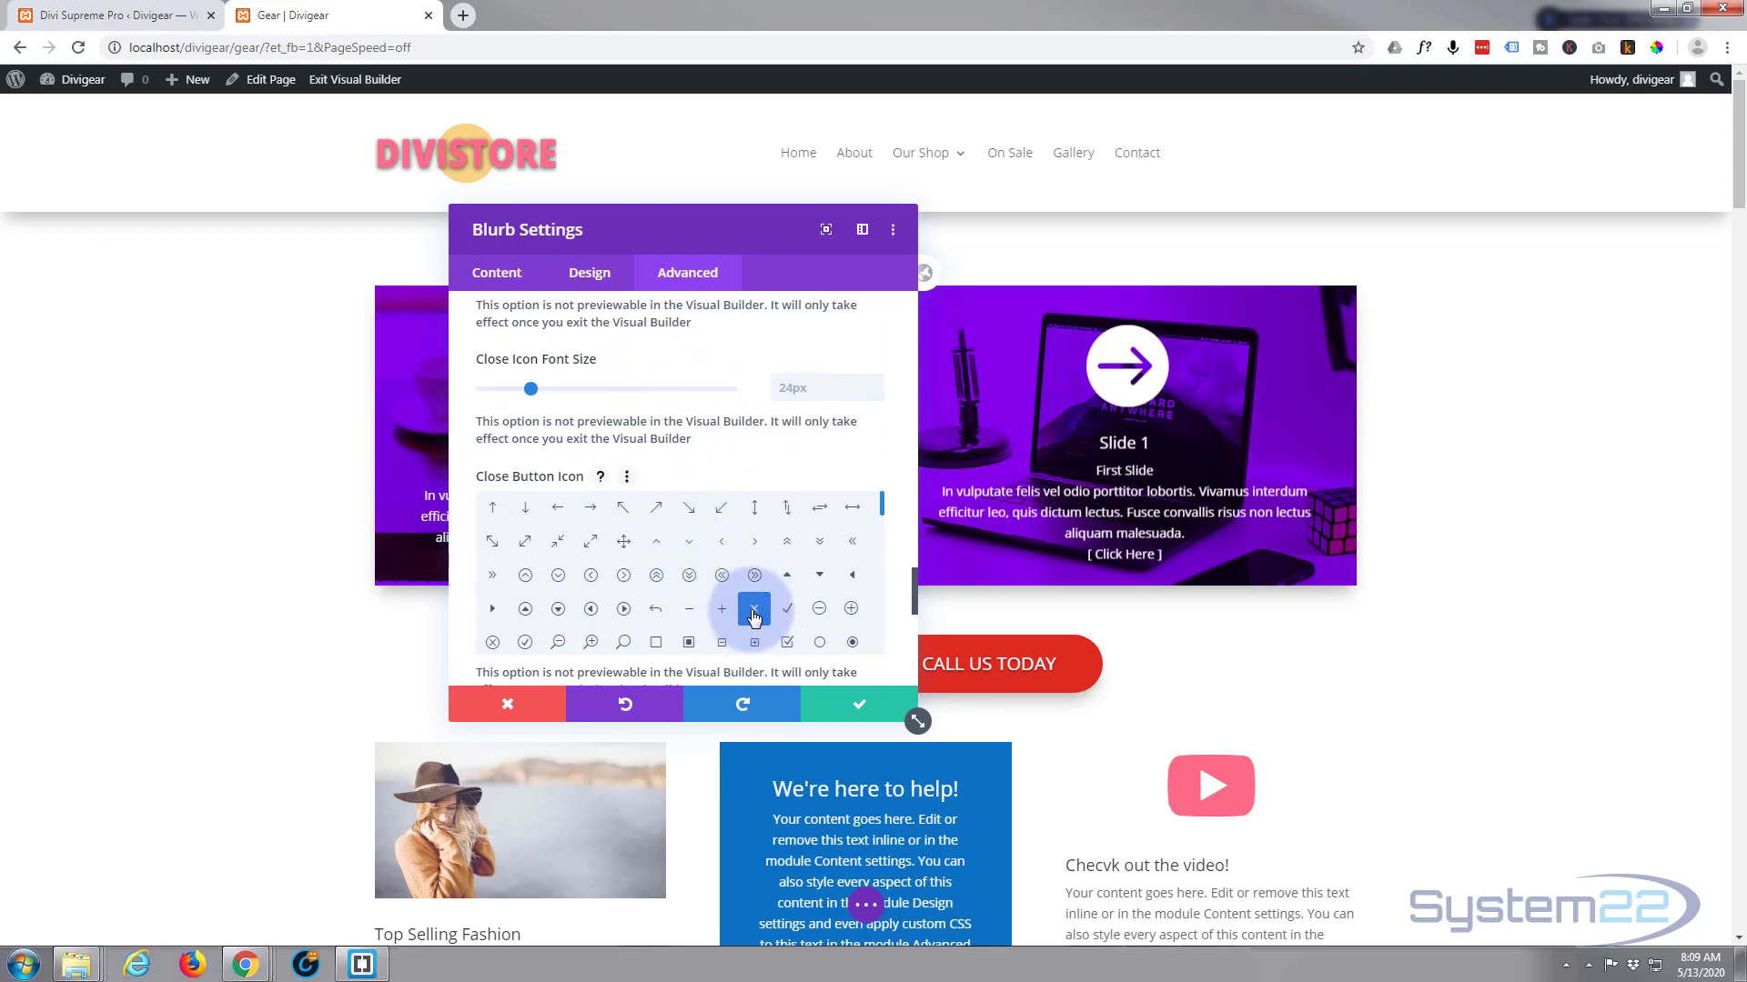
scroll(568, 553, down, 1)
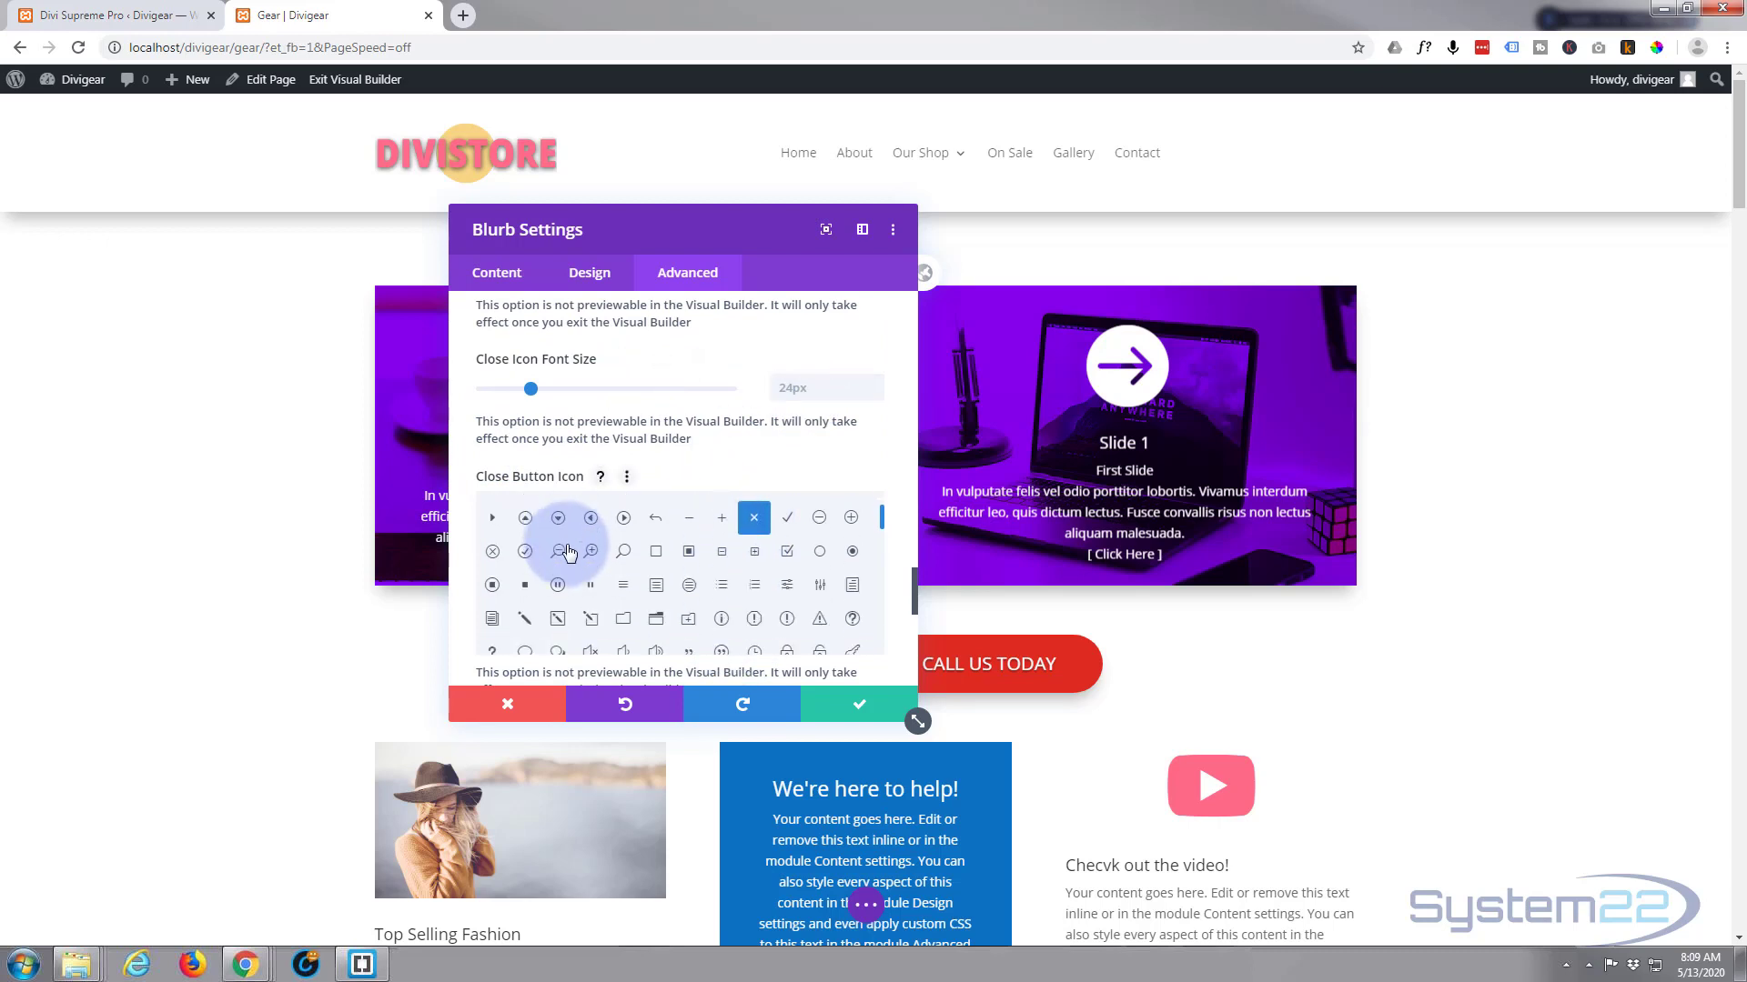
scroll(568, 551, down, 5)
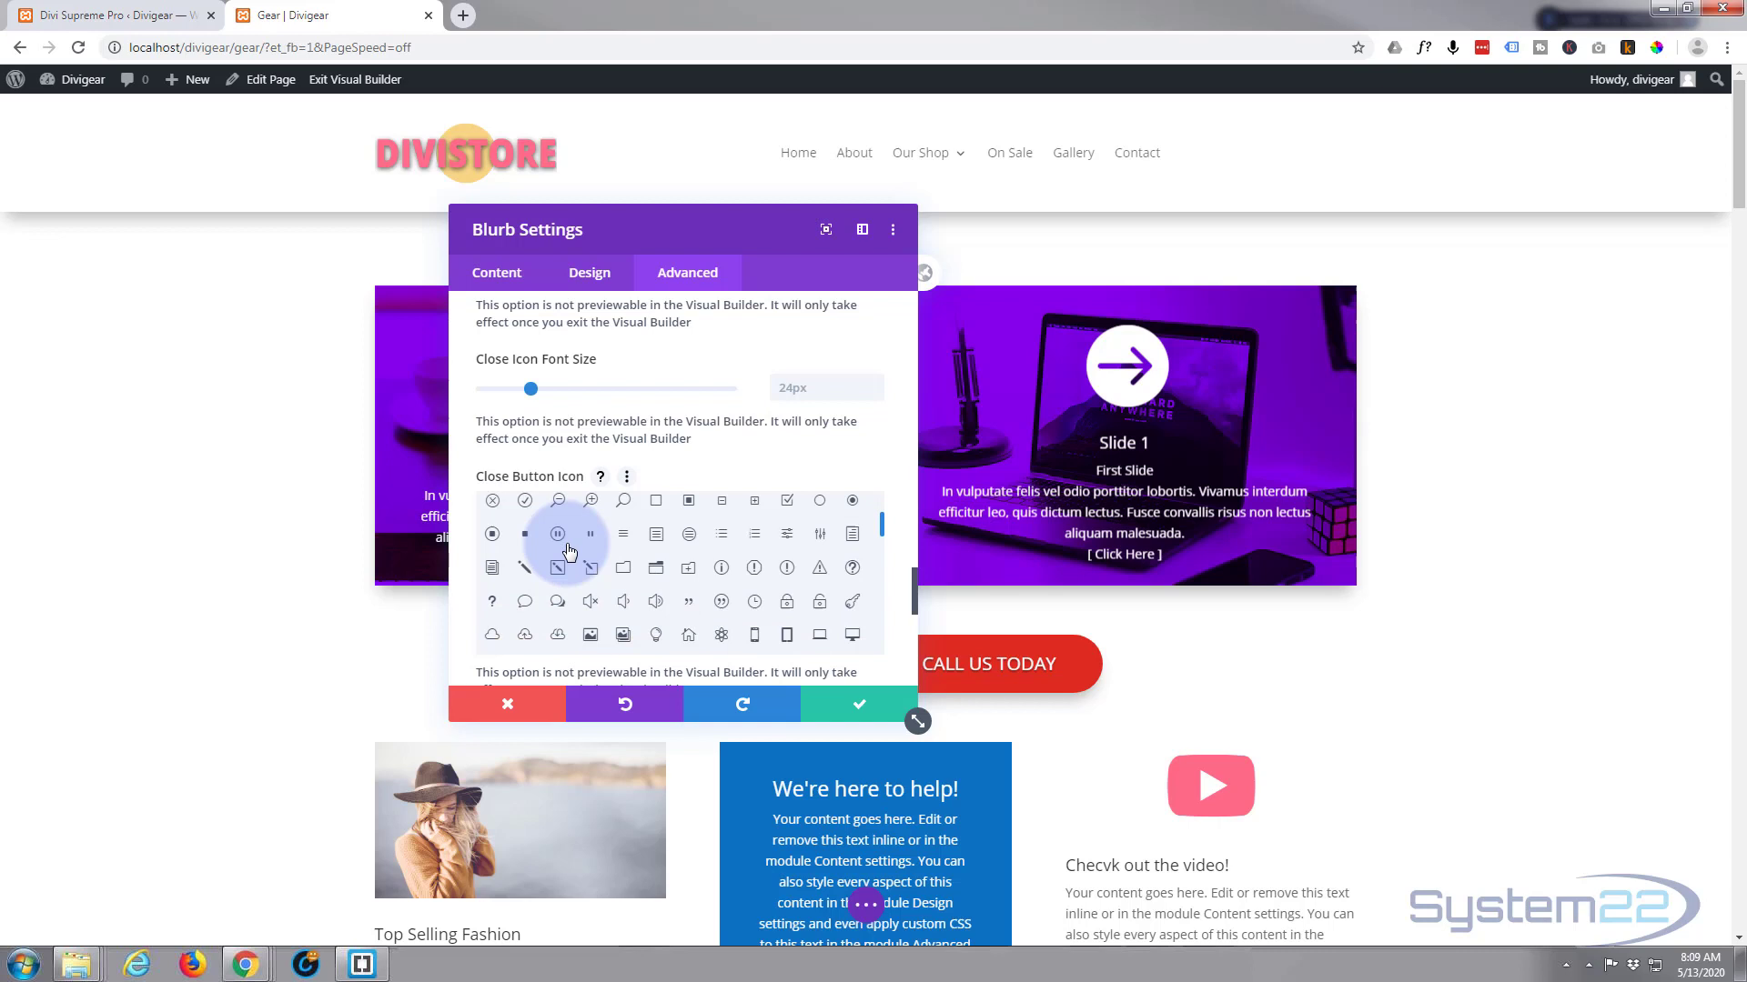
scroll(568, 552, down, 5)
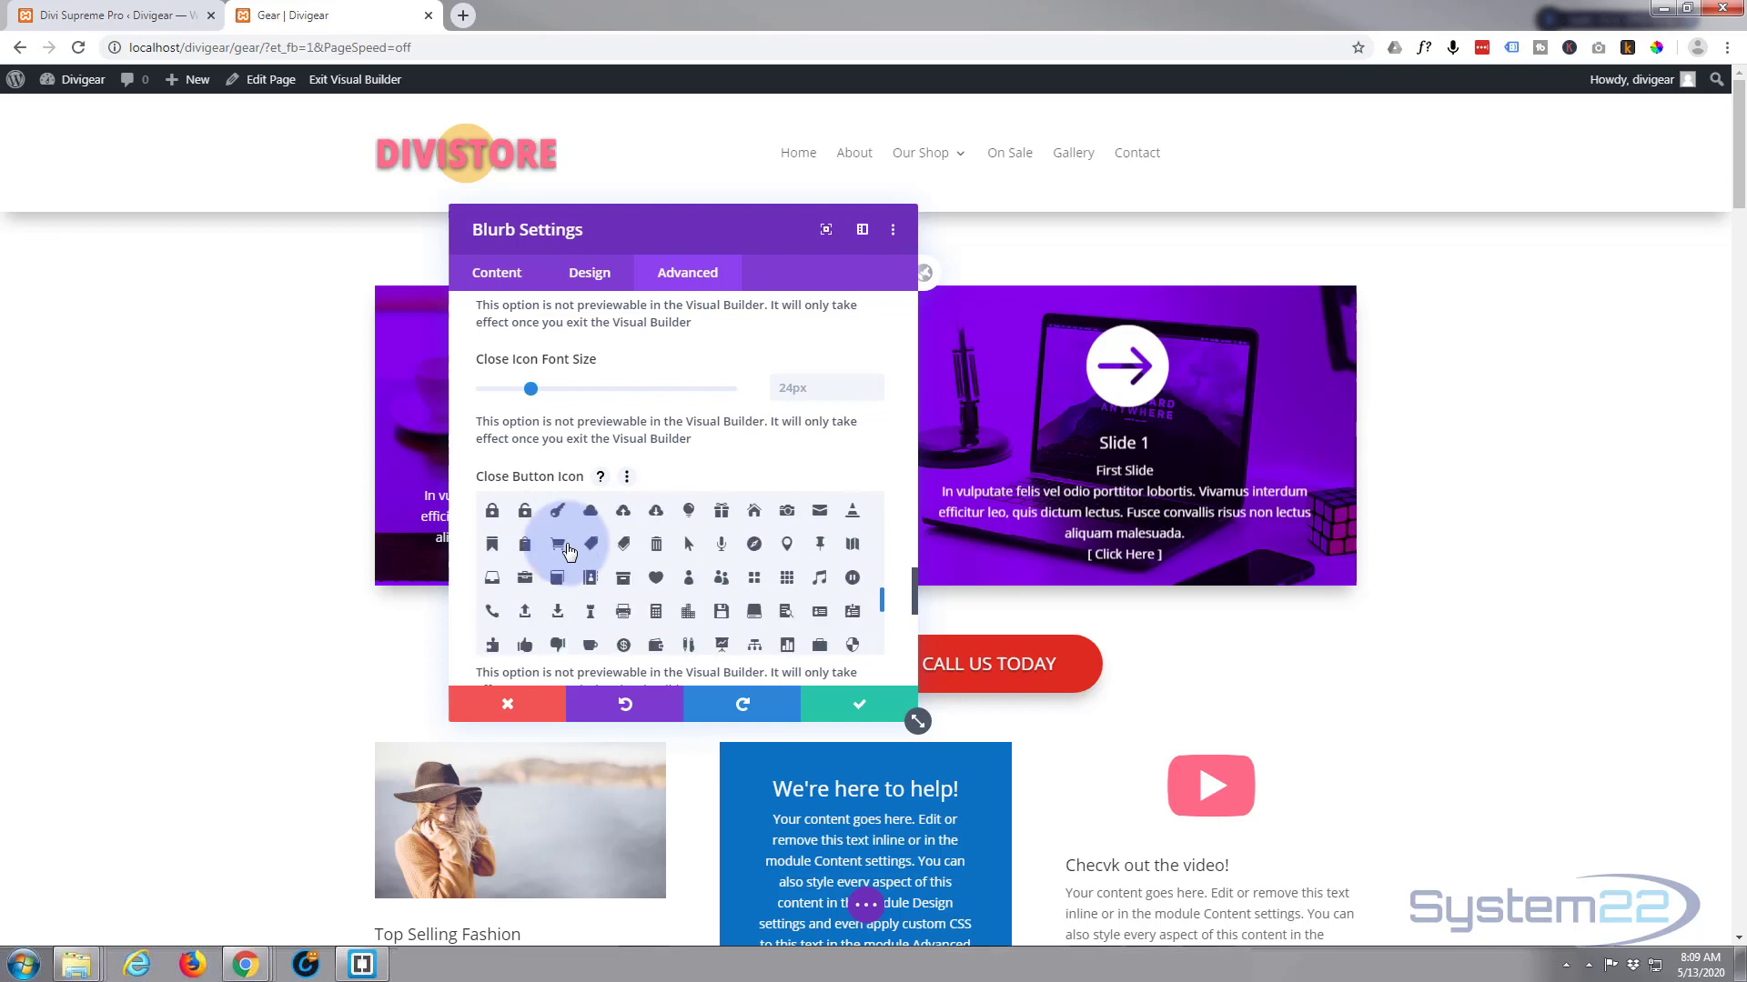
scroll(461, 549, down, 5)
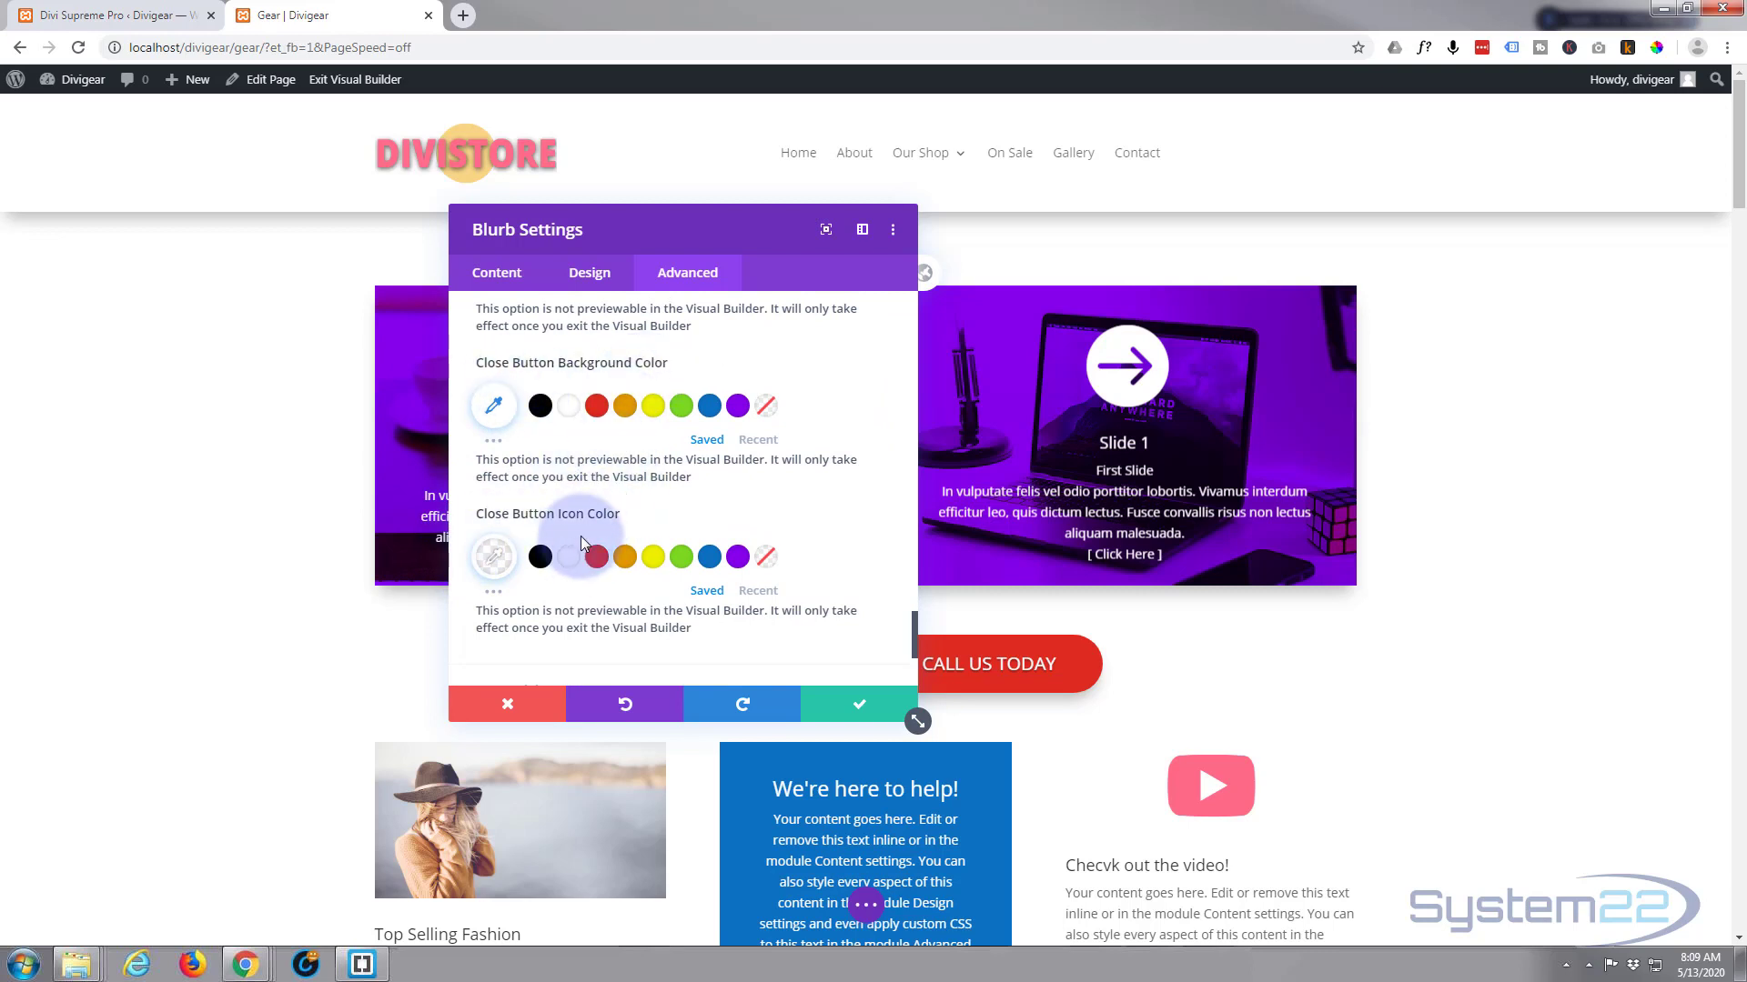
scroll(598, 522, down, 3)
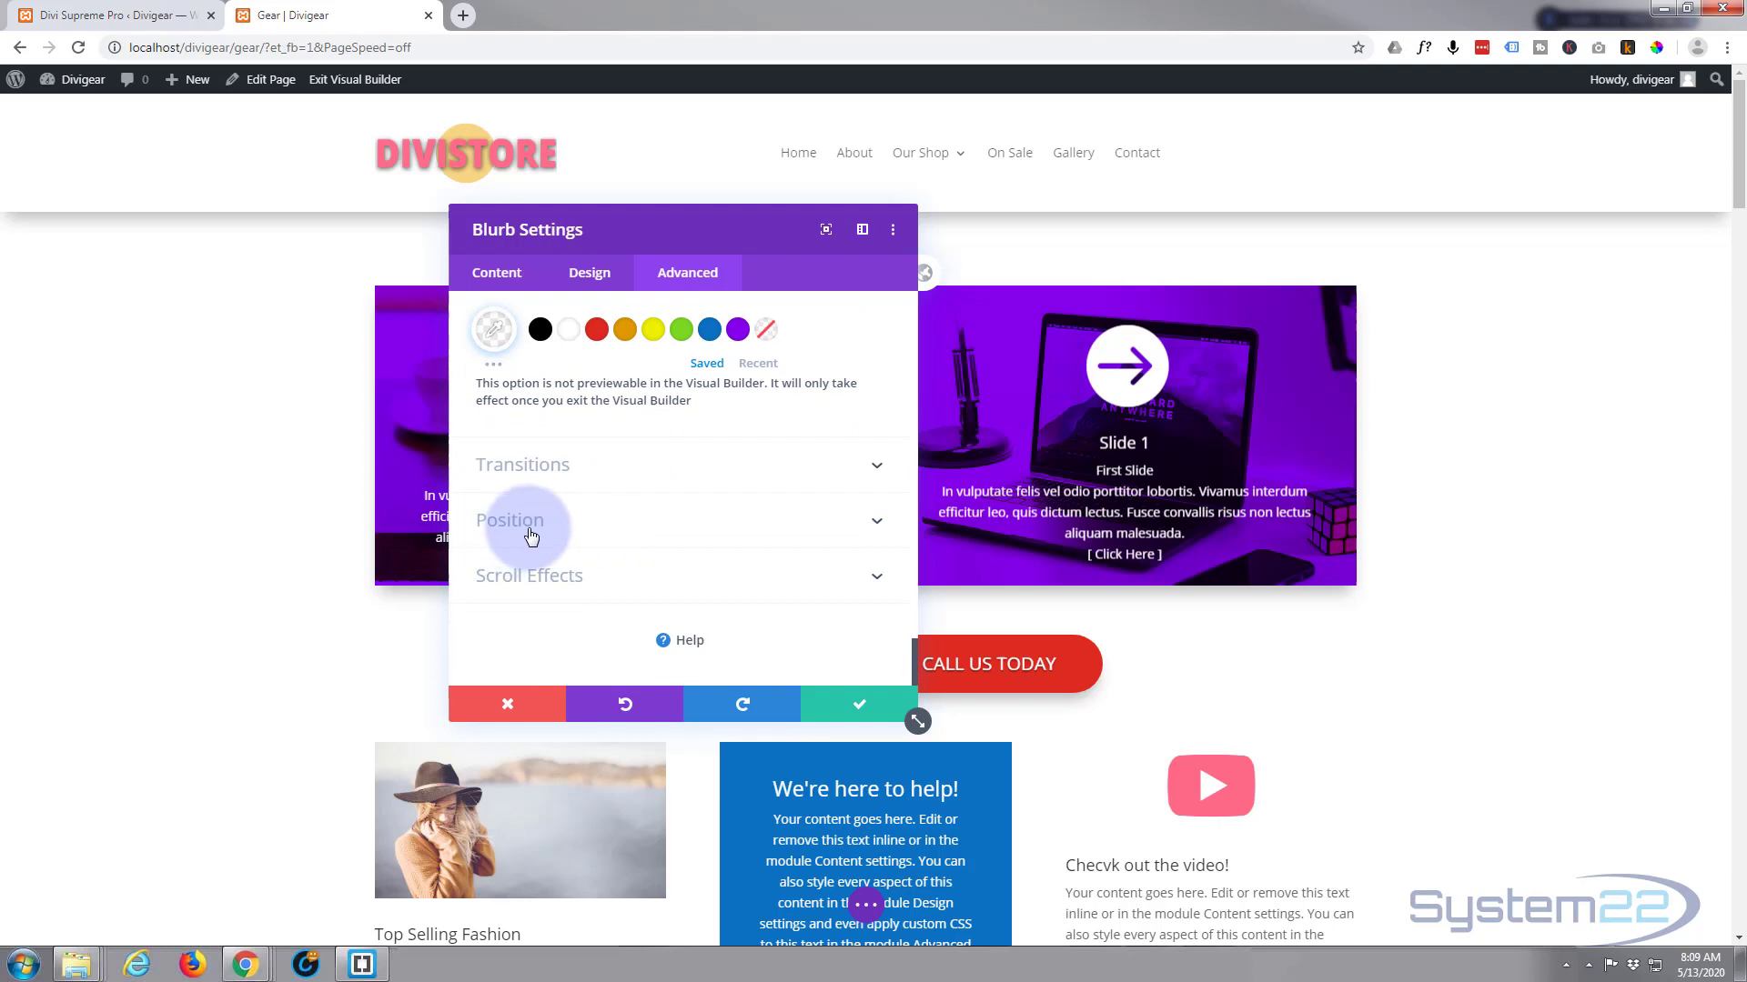
Step: Confirm the blurb settings, save the page, and exit the builder to view the live Gear page
click(869, 709)
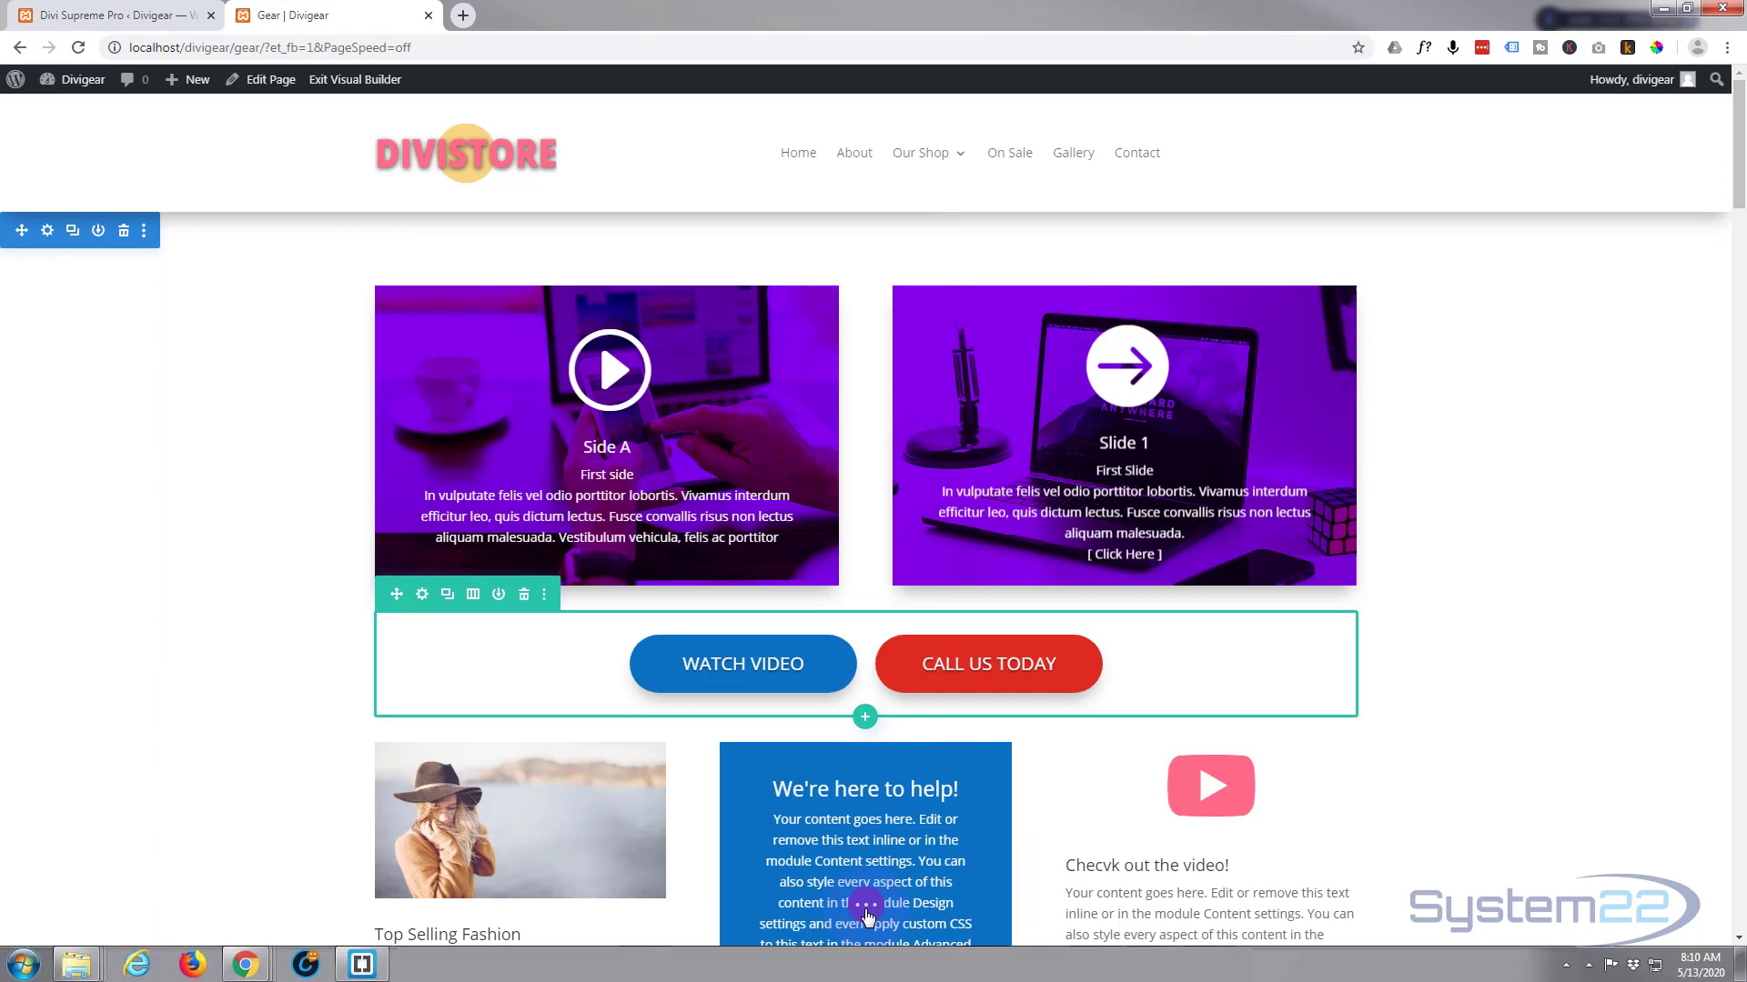
click(865, 908)
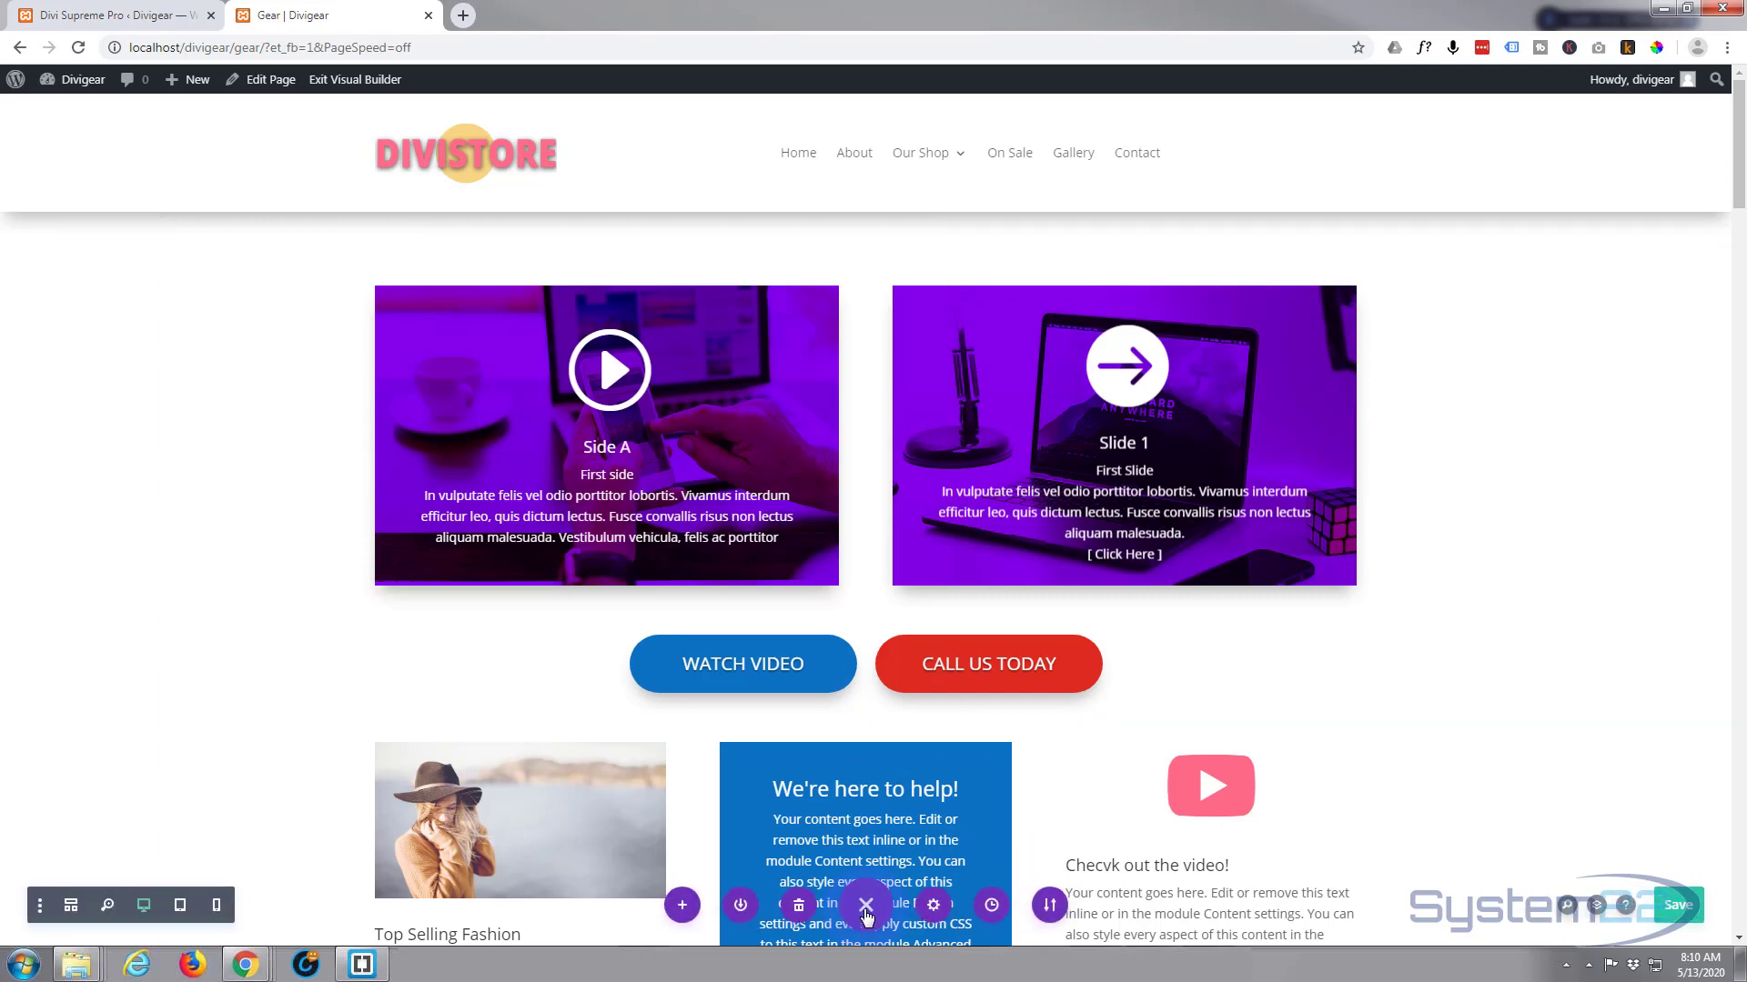
click(1678, 905)
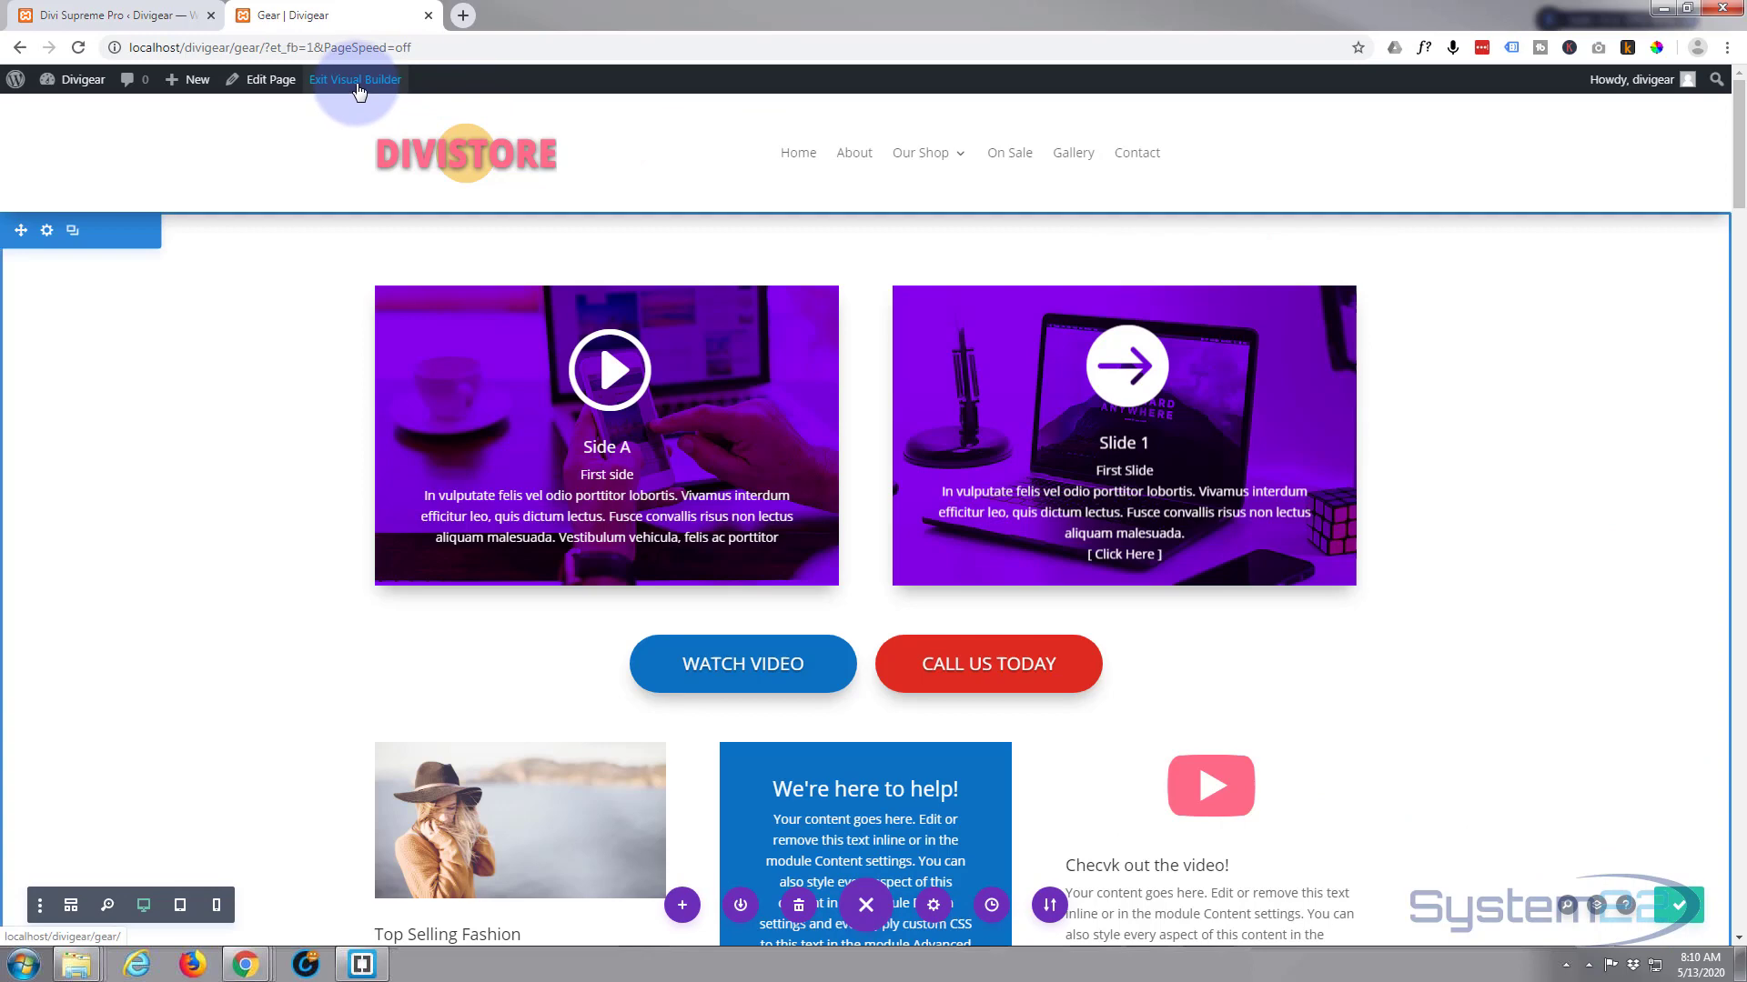
click(358, 80)
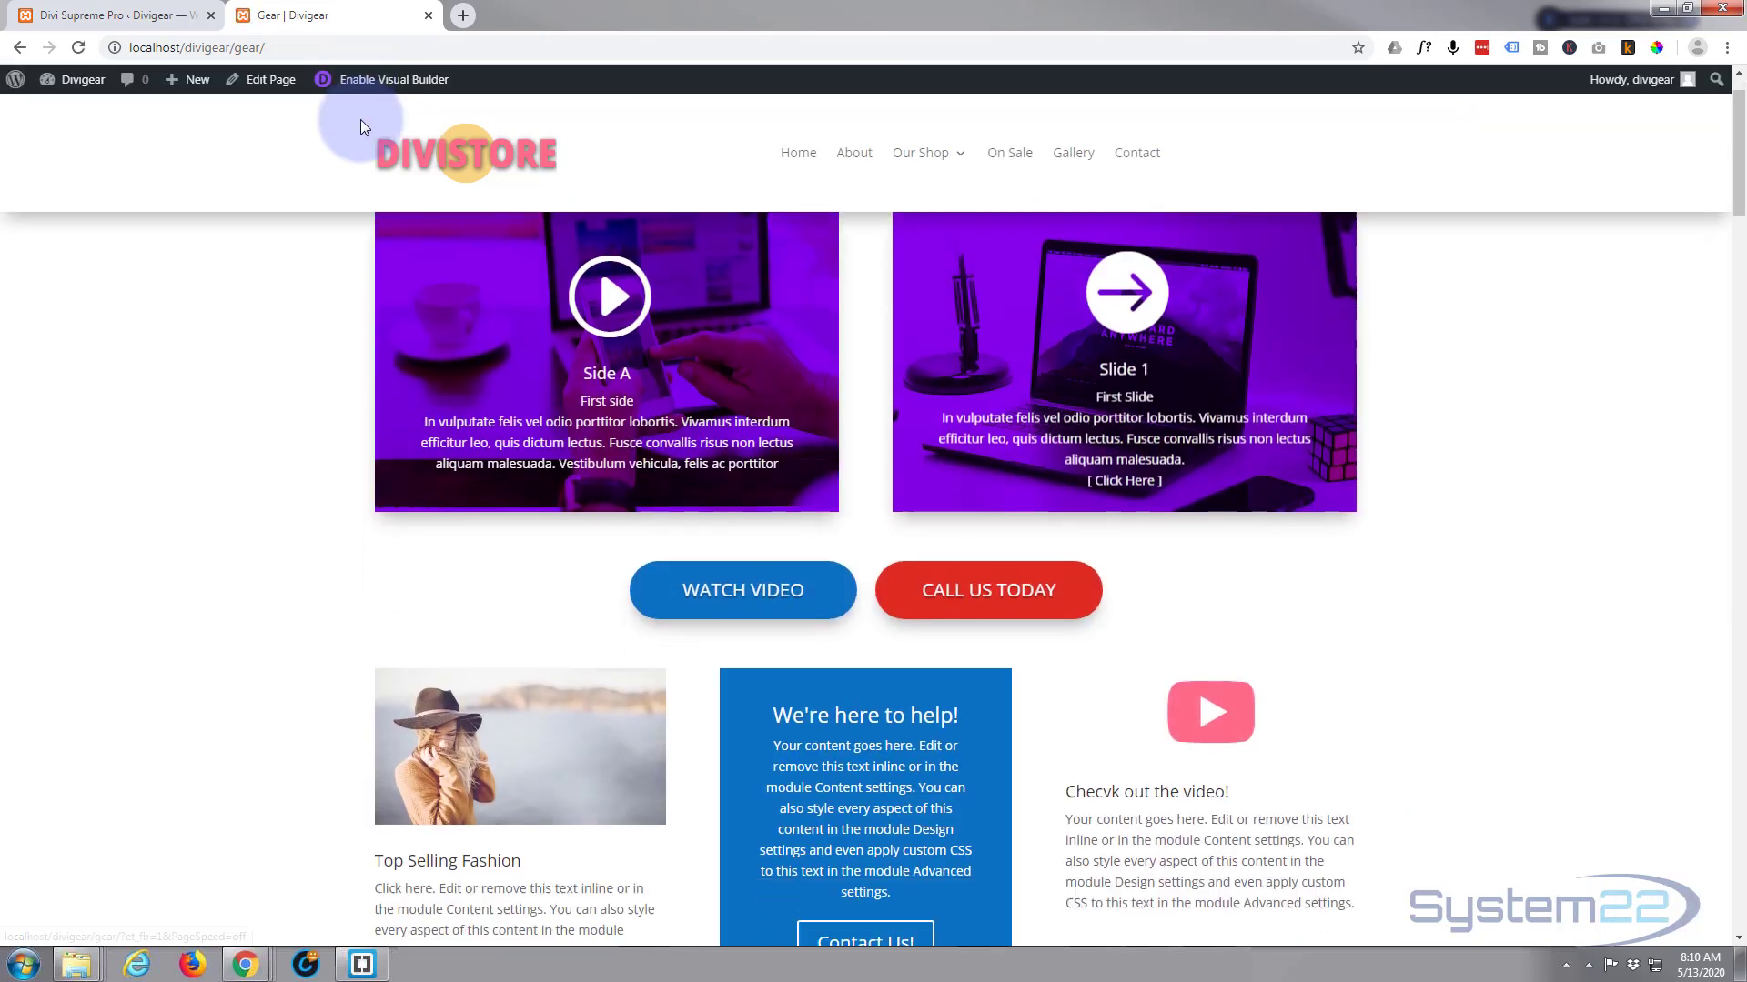
scroll(360, 118, down, 7)
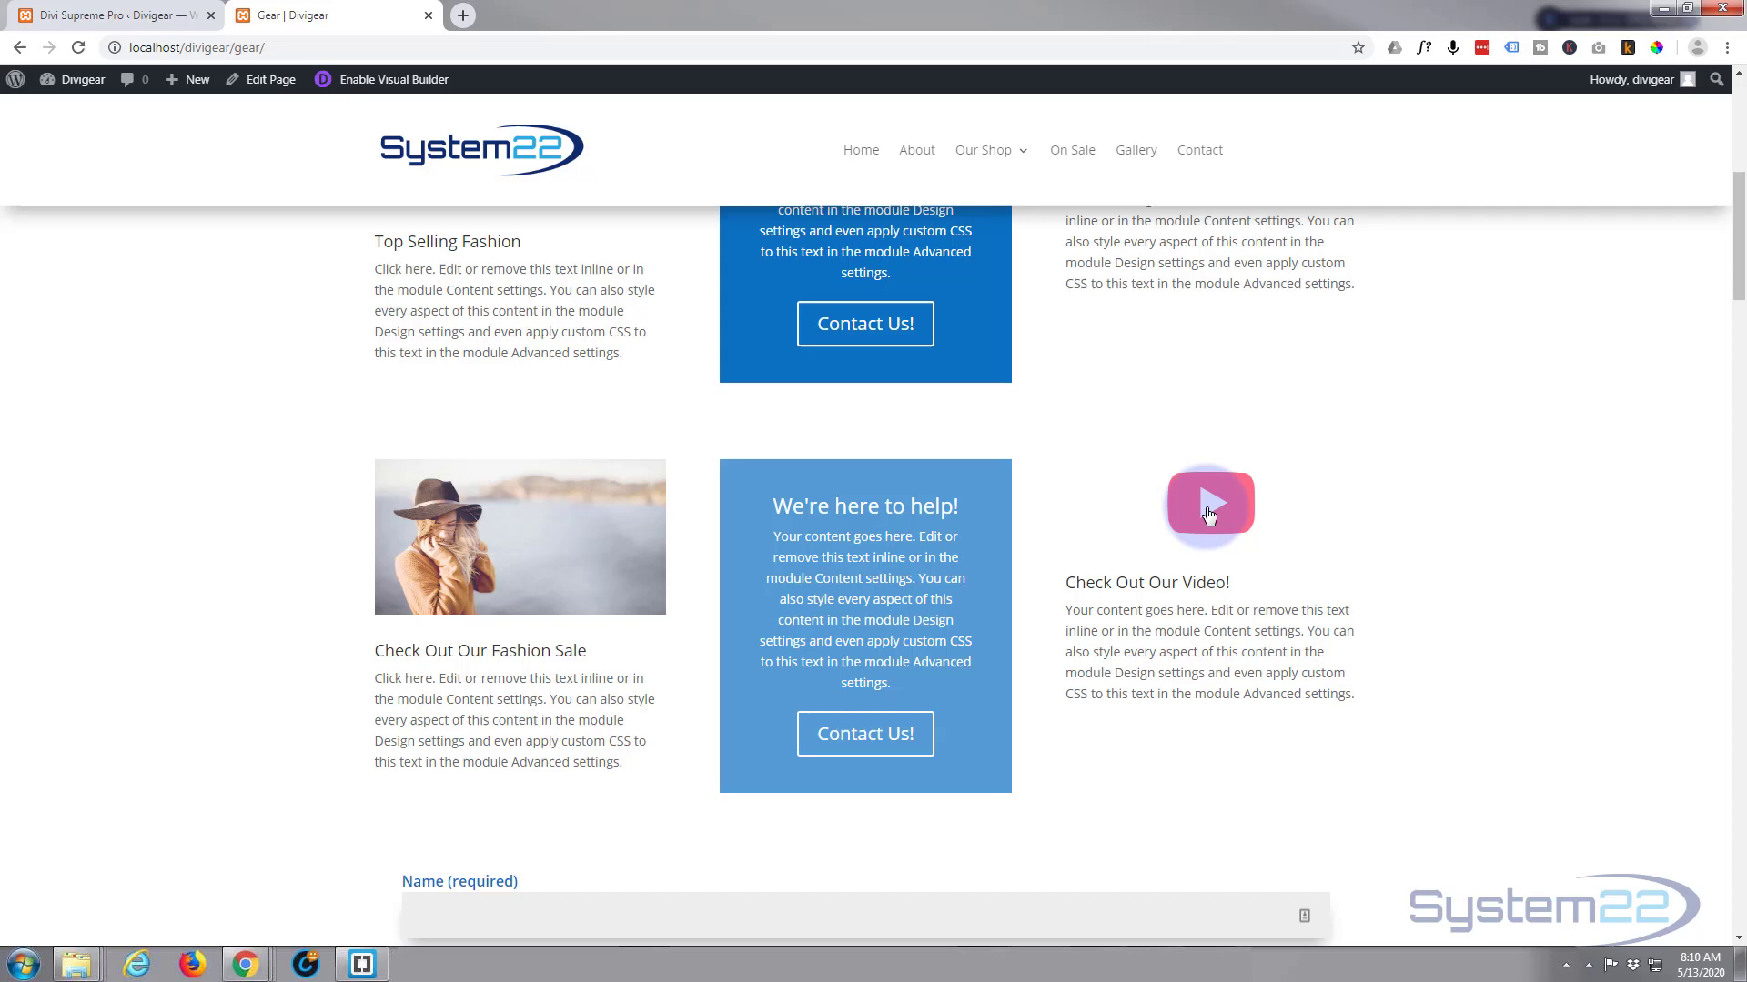
click(1155, 637)
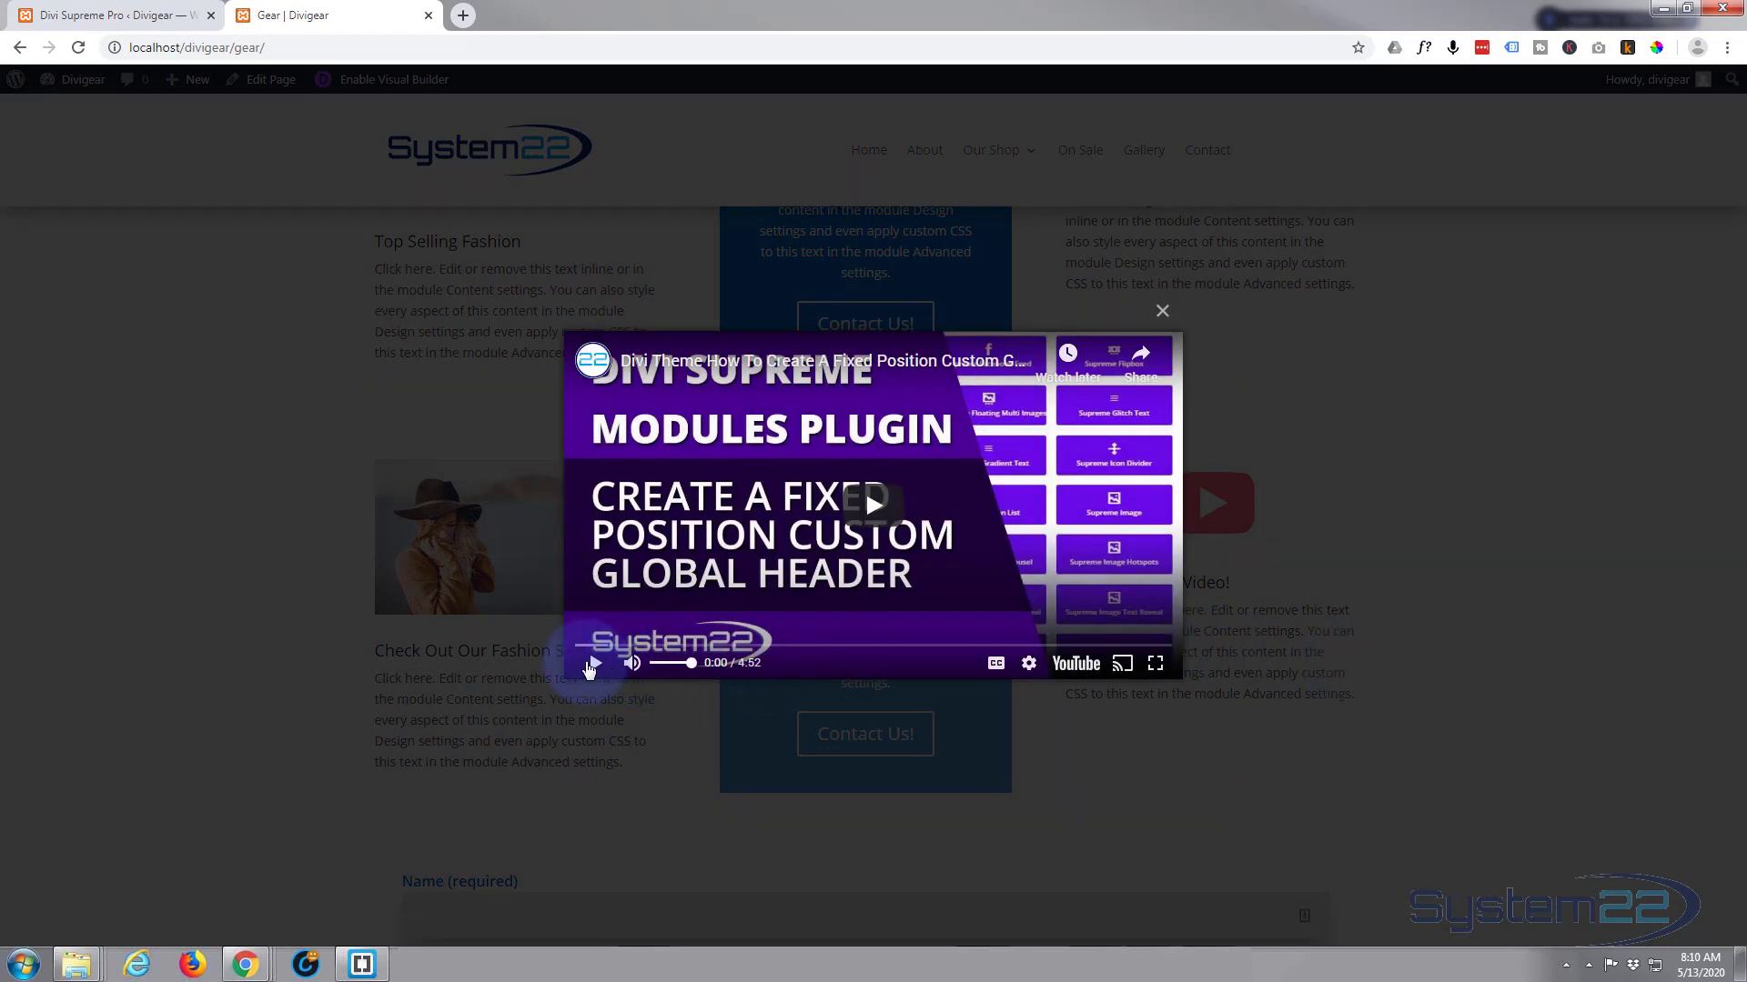
click(594, 663)
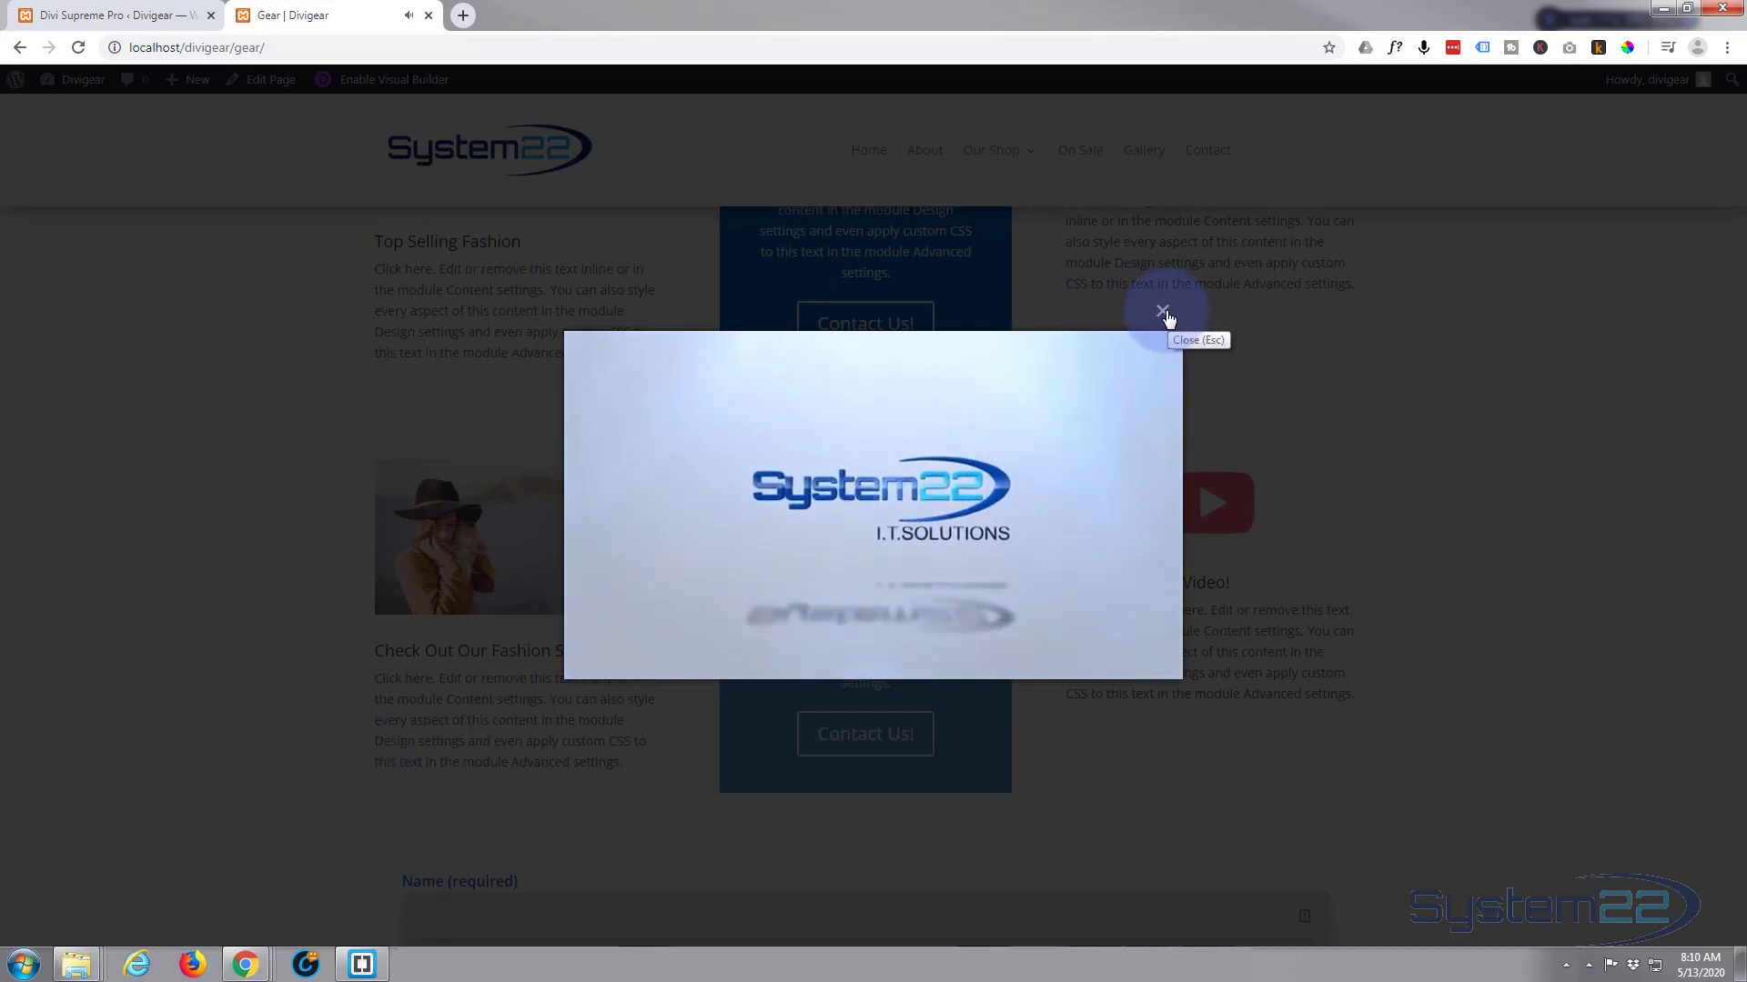
click(1164, 312)
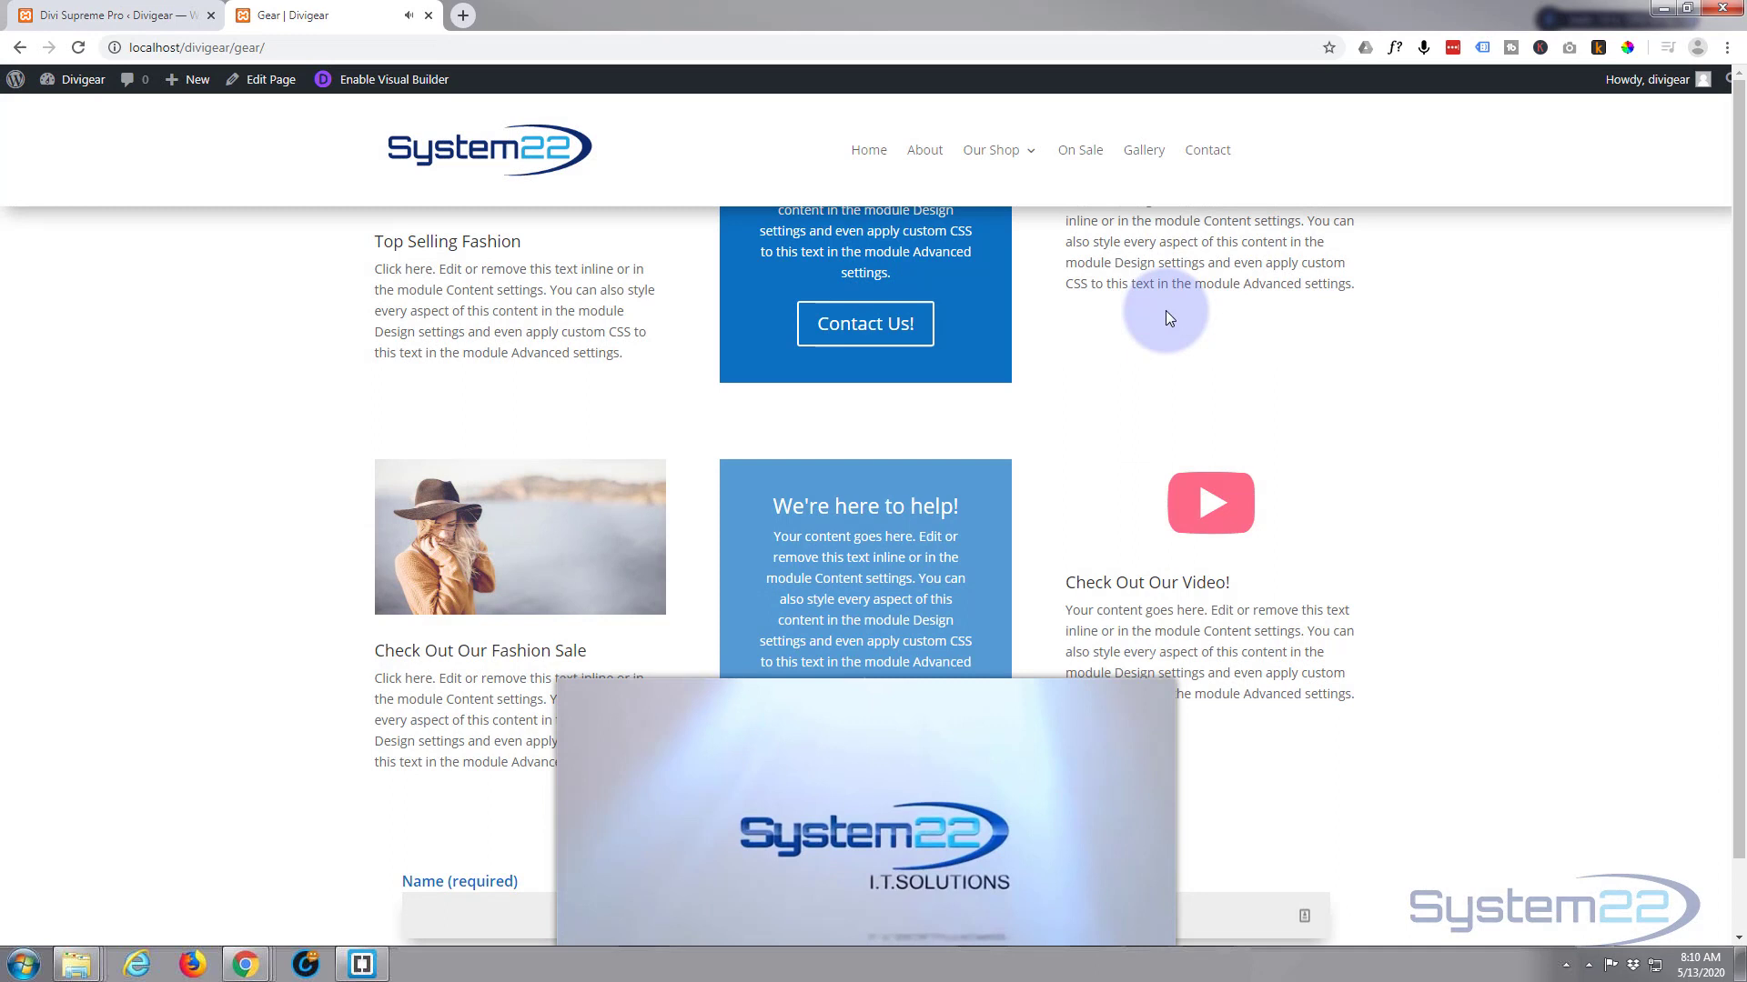